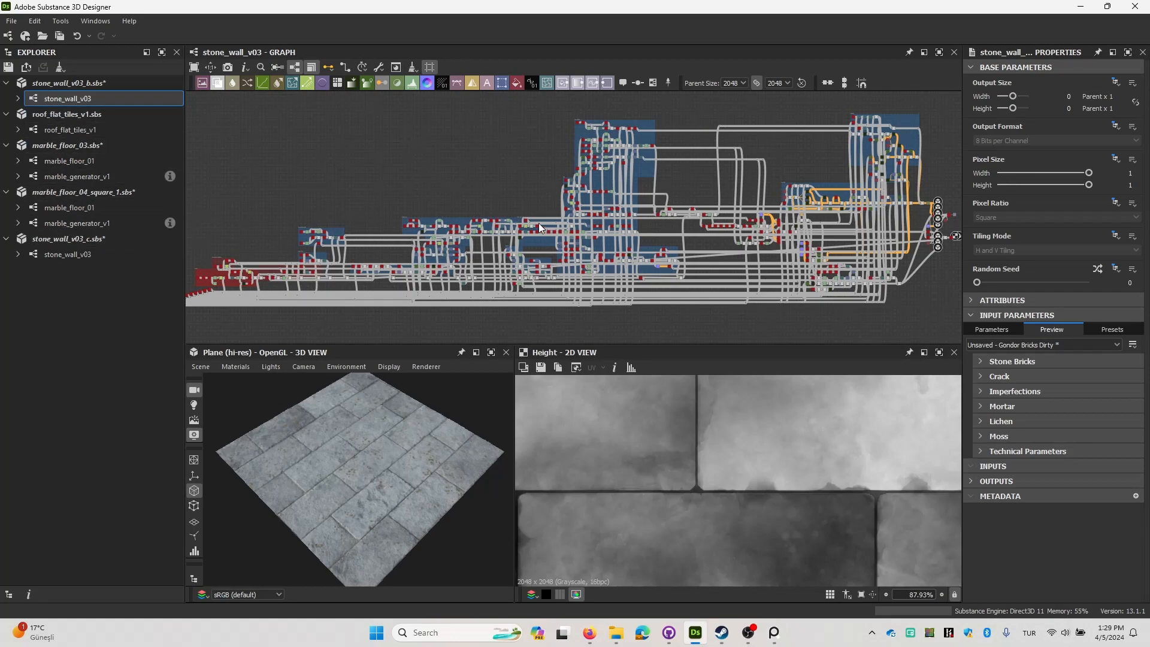
pyautogui.moveTo(639, 229); pyautogui.dragTo(562, 226, button='middle')
pyautogui.moveTo(723, 222); pyautogui.dragTo(648, 221, button='middle')
pyautogui.scroll(1, 729, 245)
pyautogui.scroll(-2, 728, 244)
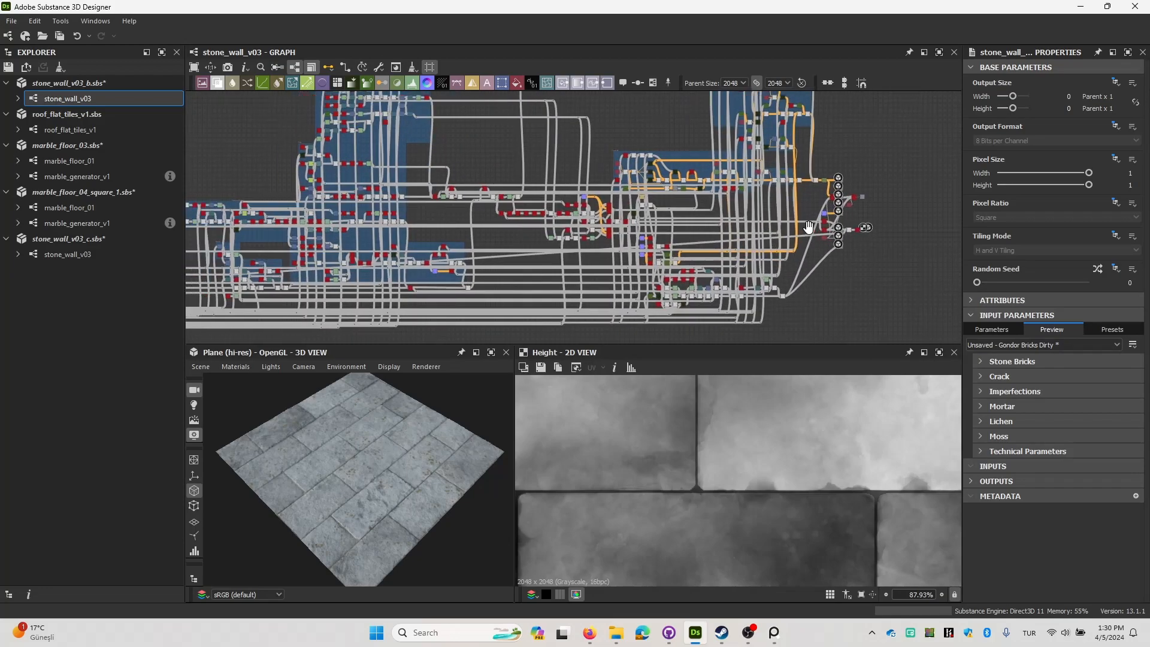
pyautogui.moveTo(786, 238); pyautogui.dragTo(831, 262, button='middle')
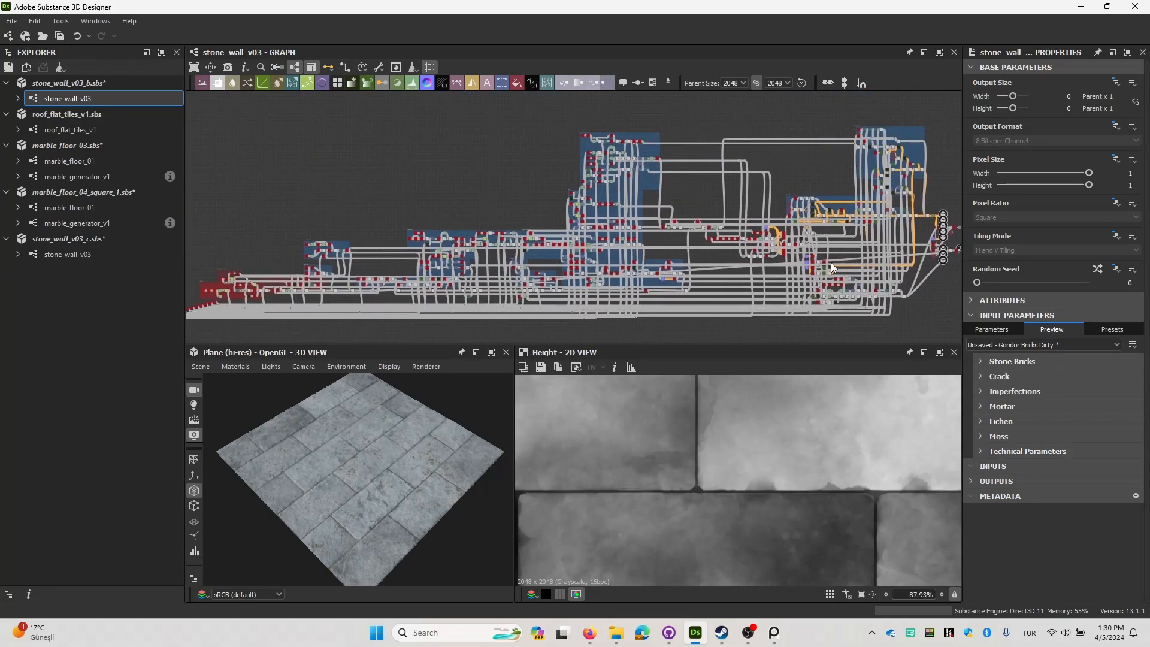
# In the Stone Bricks input parameters, set the X Amount to 5 and the Y Amount to 10.
pyautogui.click(980, 363)
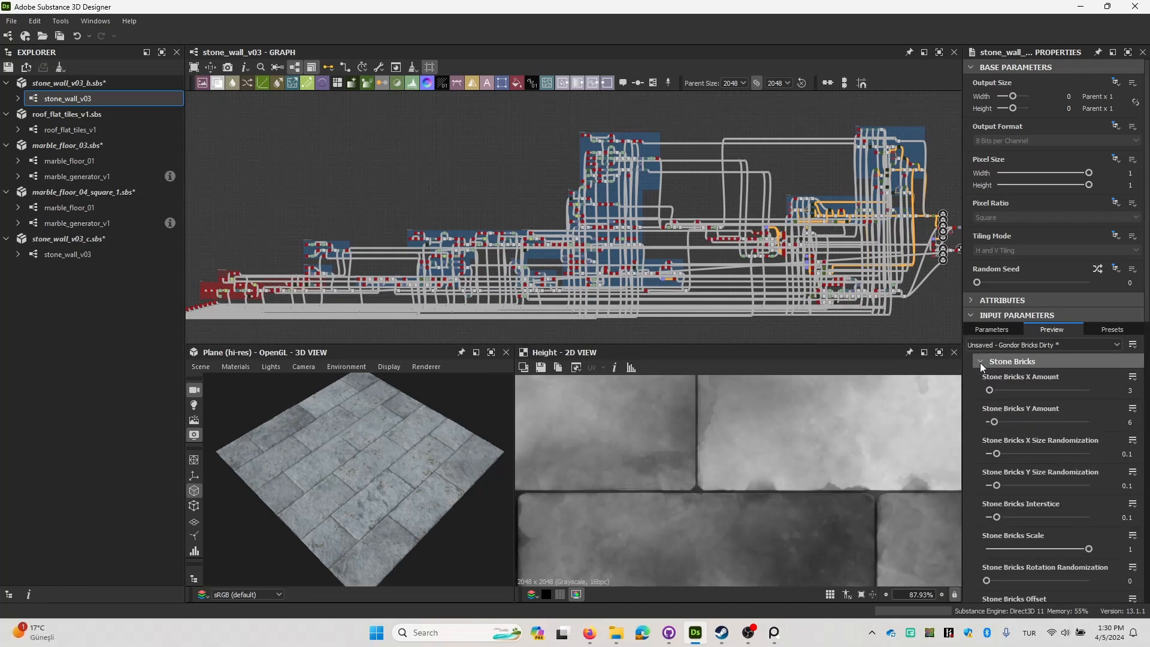
pyautogui.scroll(-2, 1034, 385)
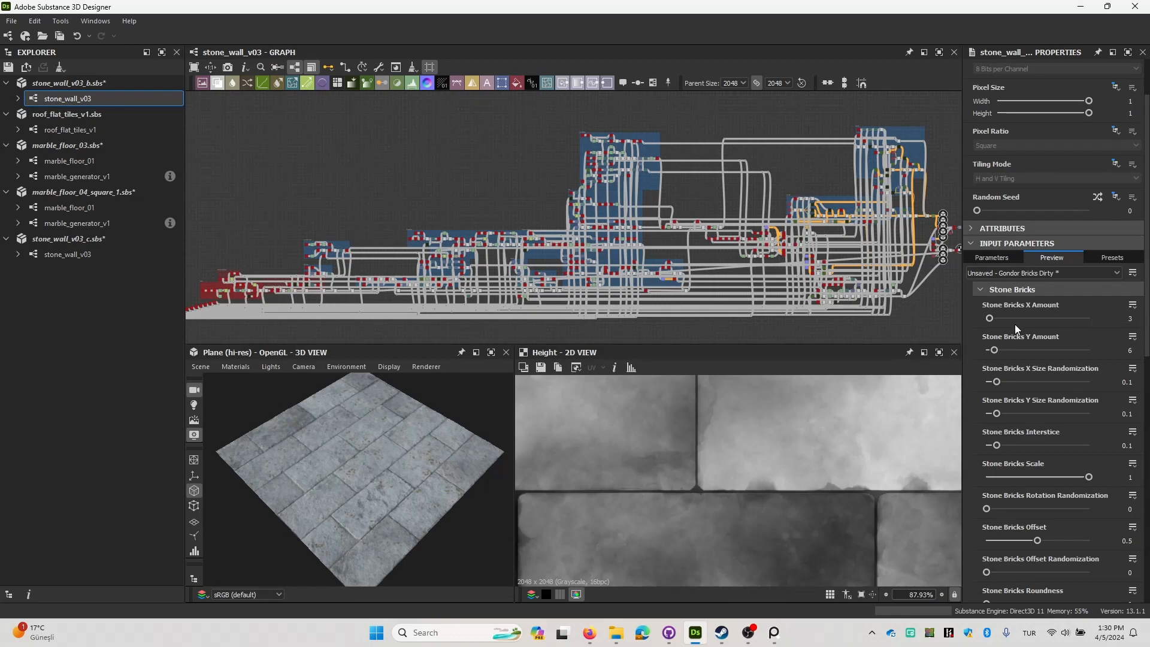
pyautogui.click(1126, 351)
pyautogui.write('10')
pyautogui.press('Return')
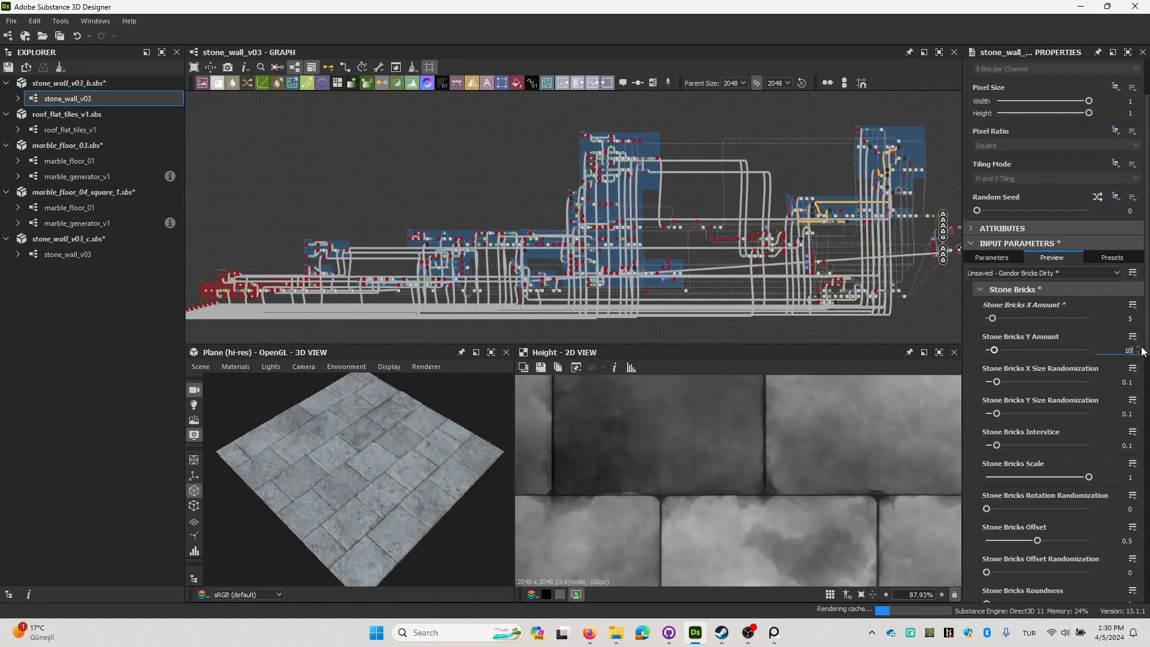
pyautogui.moveTo(337, 431); pyautogui.dragTo(389, 450)
pyautogui.scroll(-1, 1058, 383)
pyautogui.scroll(-2, 1036, 332)
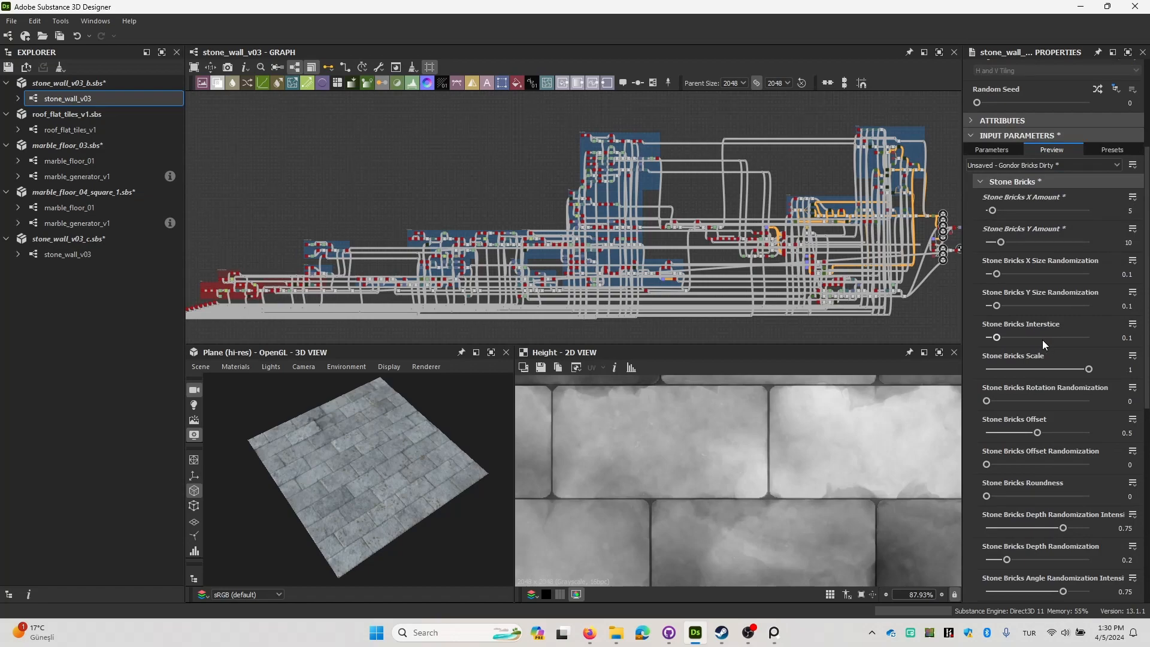
# Try a Stone Bricks Scale of 0.25, inspect the plane in the 3D view and undo the change.
pyautogui.click(1011, 369)
pyautogui.scroll(3, 353, 466)
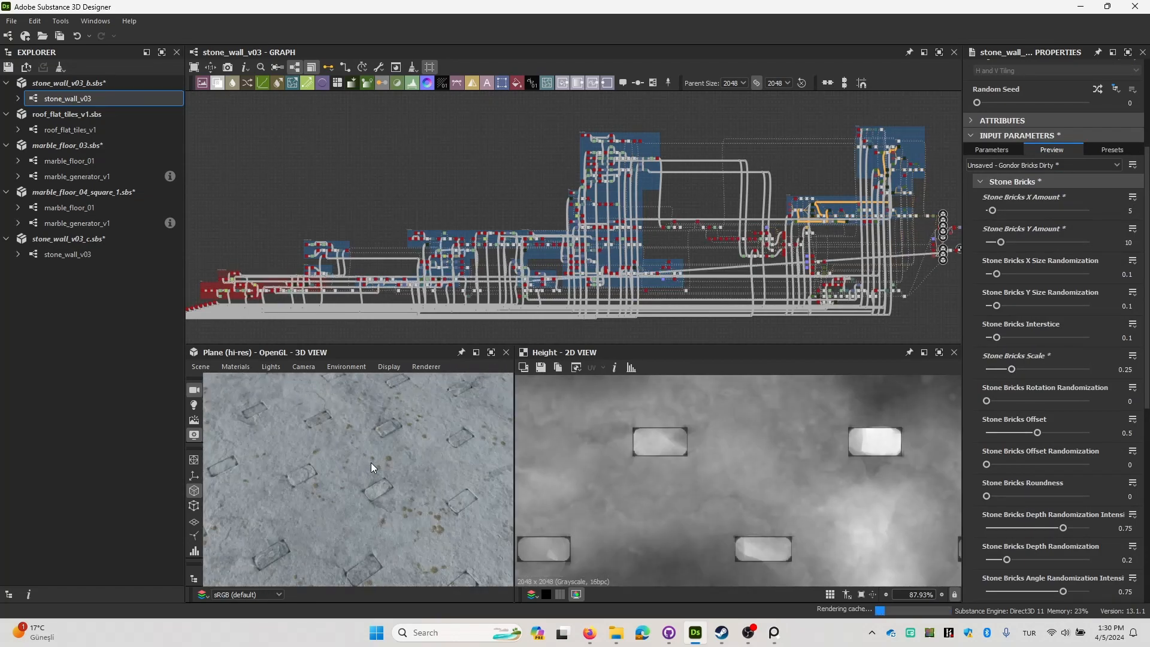
pyautogui.scroll(-3, 371, 462)
pyautogui.scroll(5, 360, 462)
pyautogui.scroll(-5, 363, 461)
pyautogui.moveTo(374, 458); pyautogui.dragTo(495, 484)
pyautogui.hotkey('ctrl', 'z')
# Try a Stone Bricks Offset of 0.82, check the brick layout on the plane and undo the change.
pyautogui.scroll(-1, 1047, 434)
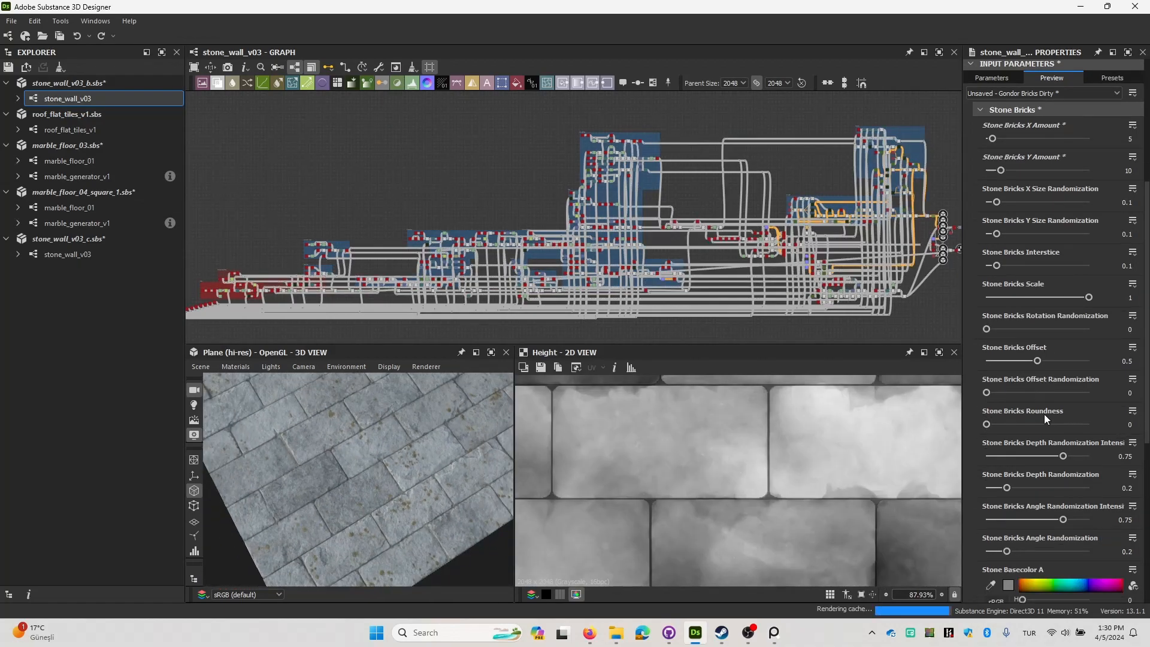
pyautogui.moveTo(1042, 362); pyautogui.dragTo(1070, 362)
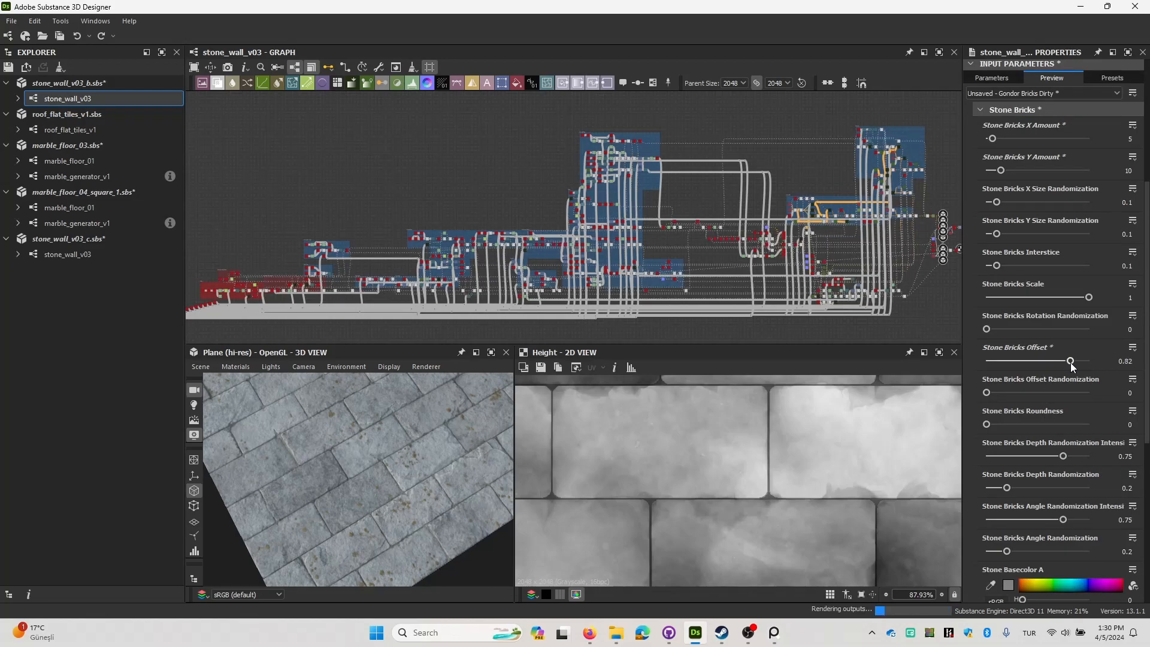
pyautogui.moveTo(393, 412); pyautogui.dragTo(409, 499)
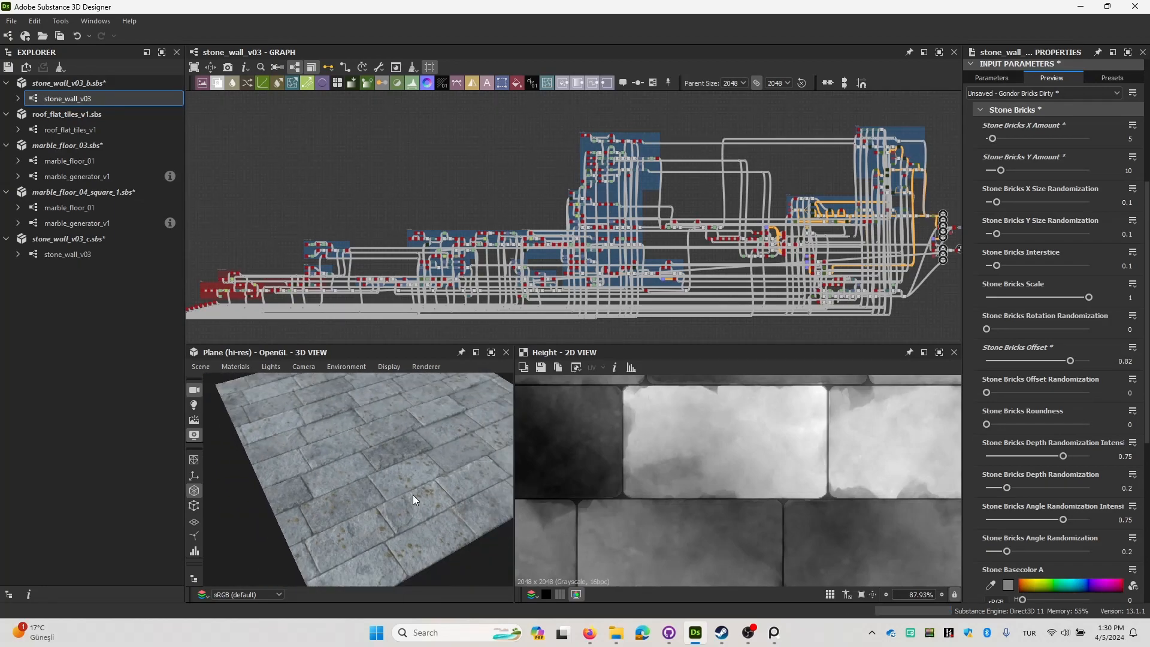
pyautogui.hotkey('ctrl', 'z')
# Set the Stone Bricks Roundness to 0.8 and inspect the brick edges up close in the 3D view.
pyautogui.moveTo(994, 423); pyautogui.dragTo(1068, 421)
pyautogui.moveTo(380, 423); pyautogui.dragTo(372, 447)
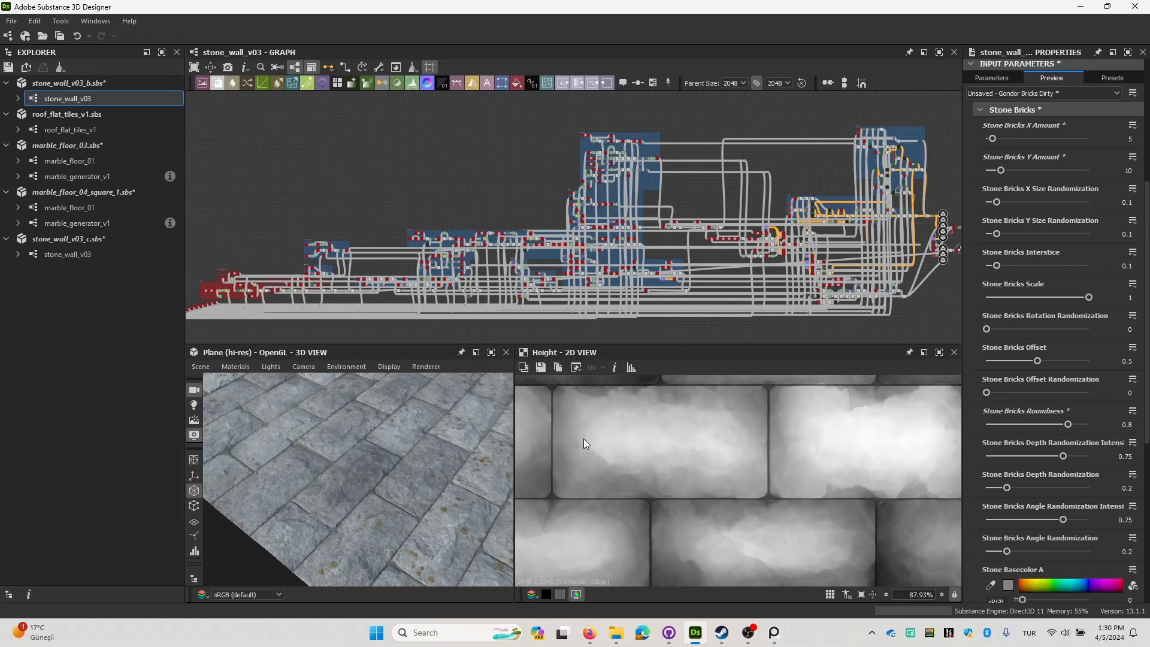
pyautogui.moveTo(390, 455); pyautogui.dragTo(426, 445)
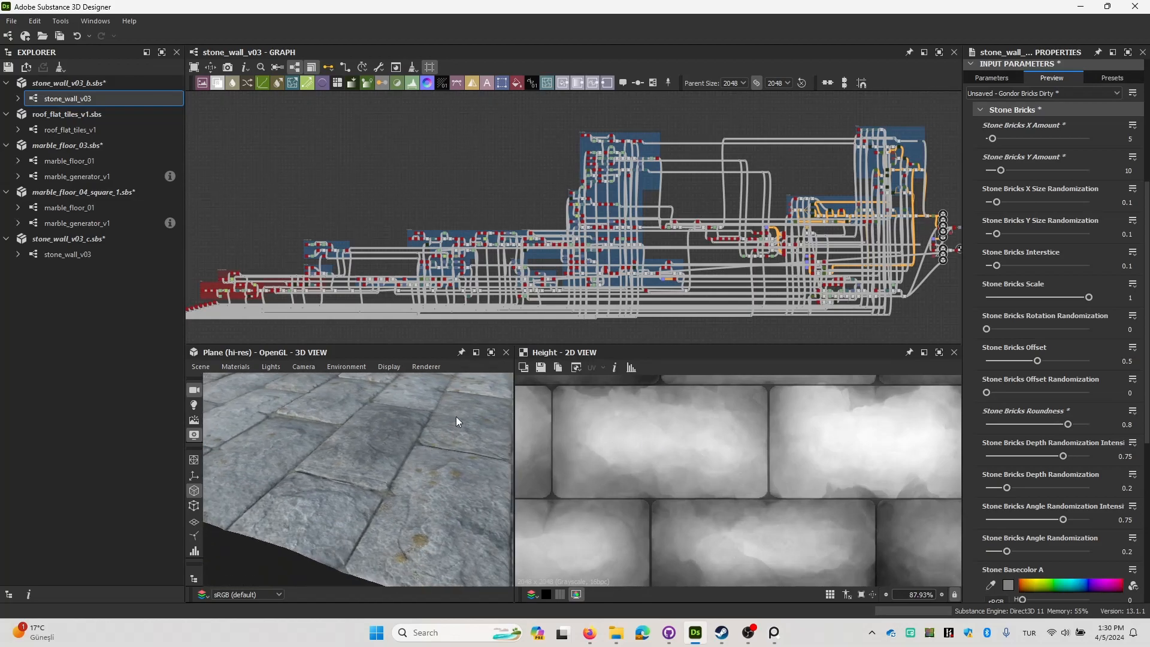
# Open the properties of the 3D view's material and set its Height Scale to 3.
pyautogui.click(311, 368)
pyautogui.moveTo(391, 369)
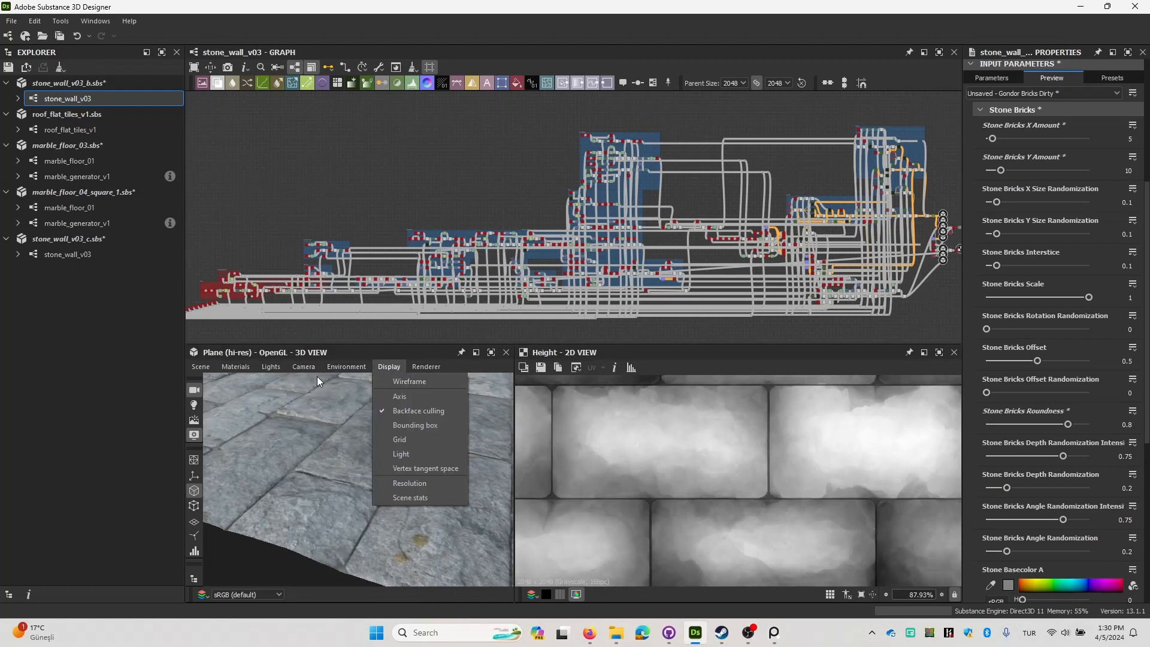
pyautogui.moveTo(344, 368)
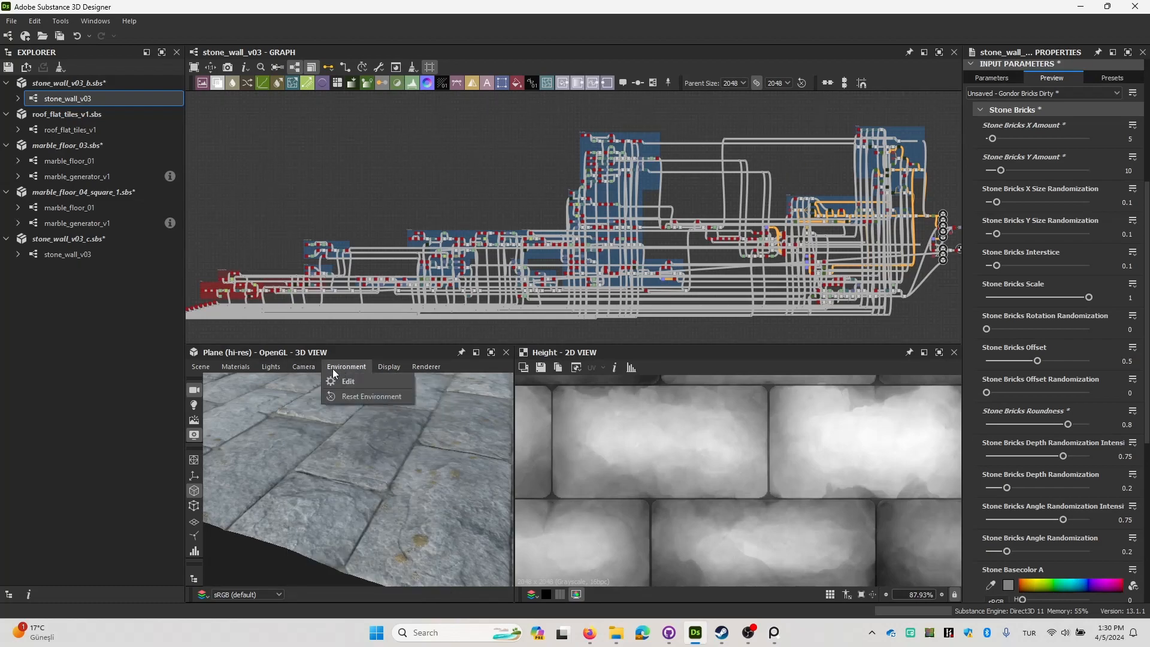
pyautogui.click(677, 378)
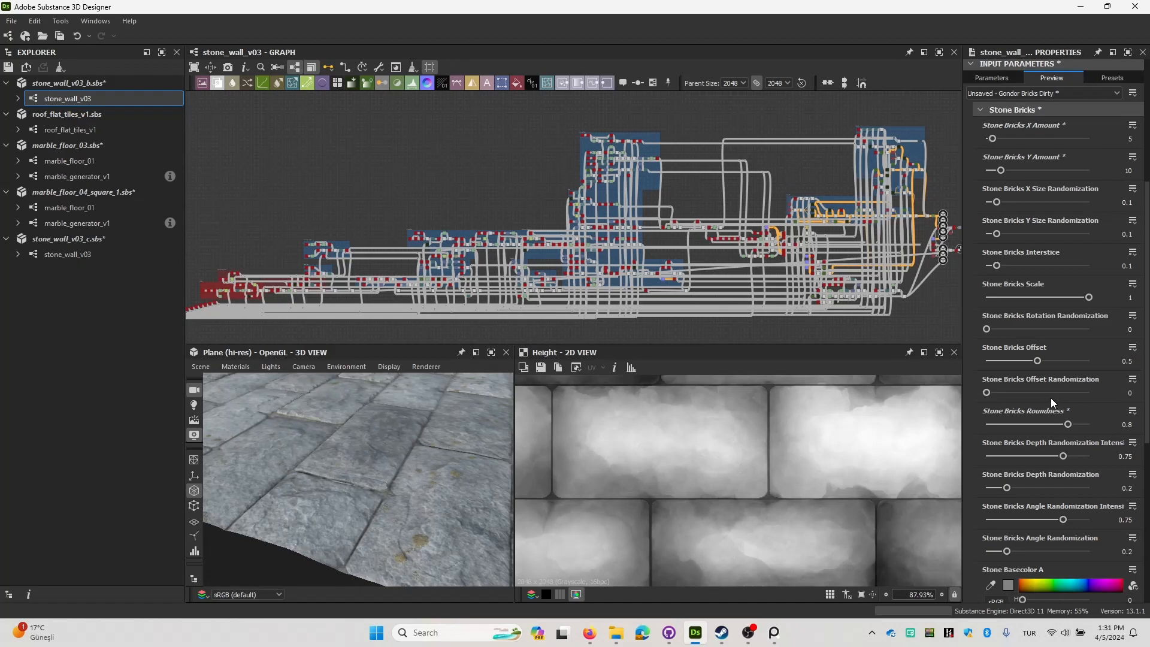
pyautogui.scroll(-10, 1029, 398)
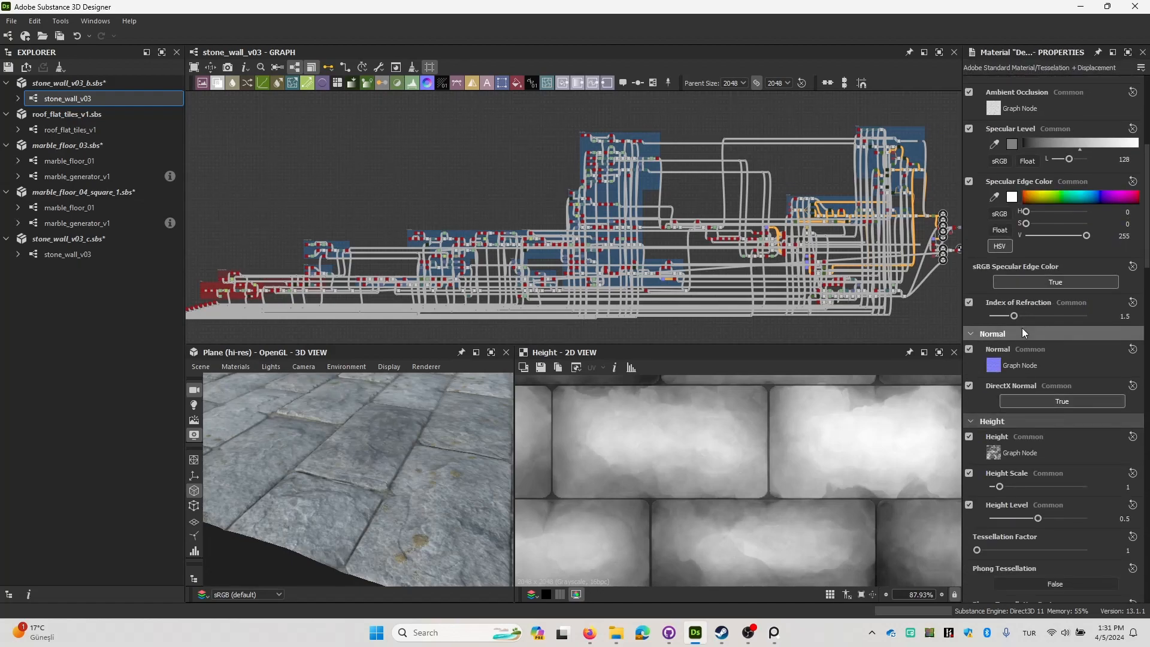
pyautogui.press('Return')
pyautogui.scroll(-4, 397, 448)
pyautogui.moveTo(396, 448); pyautogui.dragTo(420, 422)
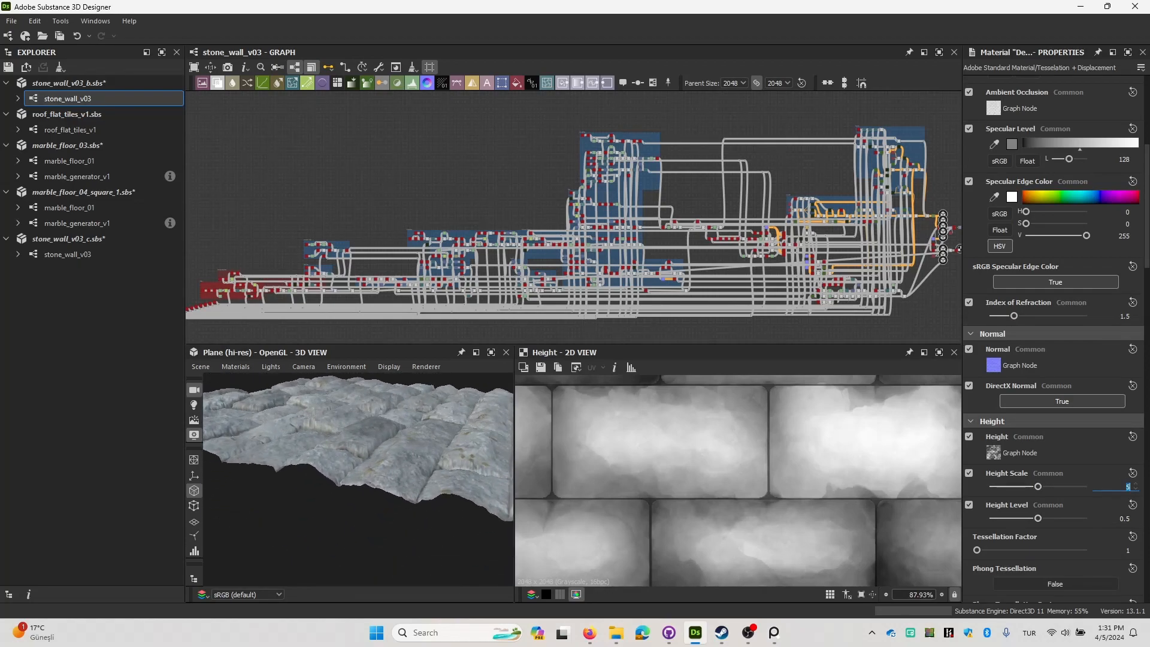
pyautogui.write('3')
pyautogui.press('Return')
# Set the material's Tessellation Factor to 5 and check the displaced bricks in the 3D view.
pyautogui.click(1126, 549)
pyautogui.write('5')
pyautogui.press('Return')
pyautogui.moveTo(430, 446)
pyautogui.mouseDown()
pyautogui.moveTo(387, 476)
pyautogui.moveTo(440, 479)
pyautogui.moveTo(436, 468)
pyautogui.mouseUp()
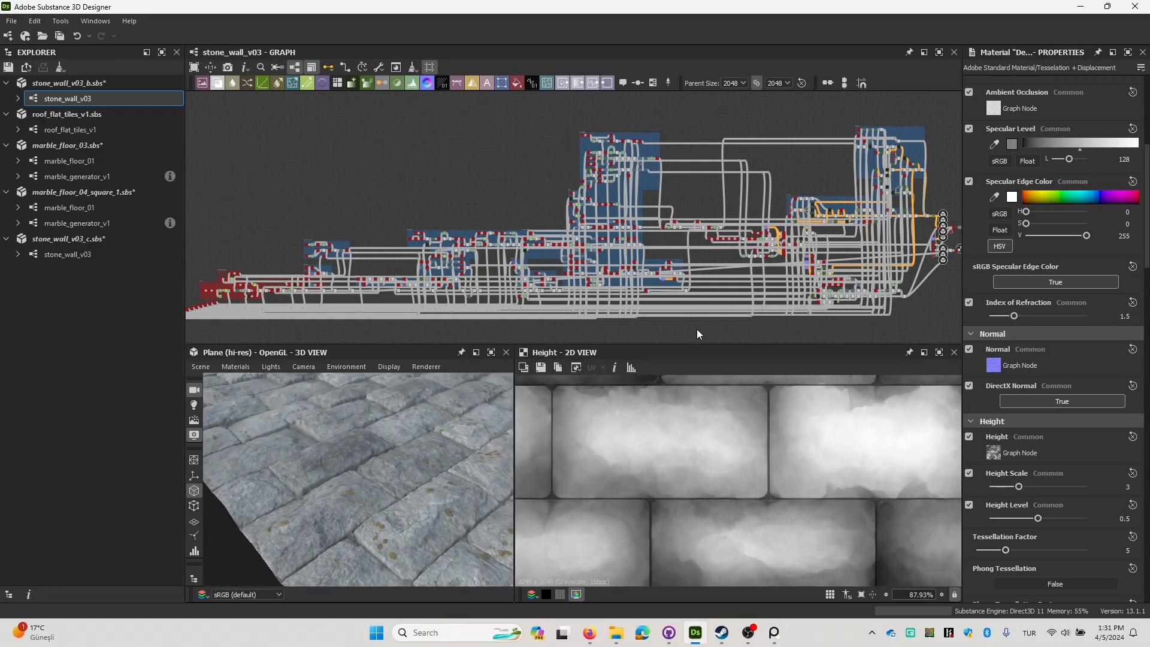
# Try a Stone Bricks Roundness of 1 on the stone_wall_v03 graph and reset it to 0.
pyautogui.scroll(-8, 1040, 408)
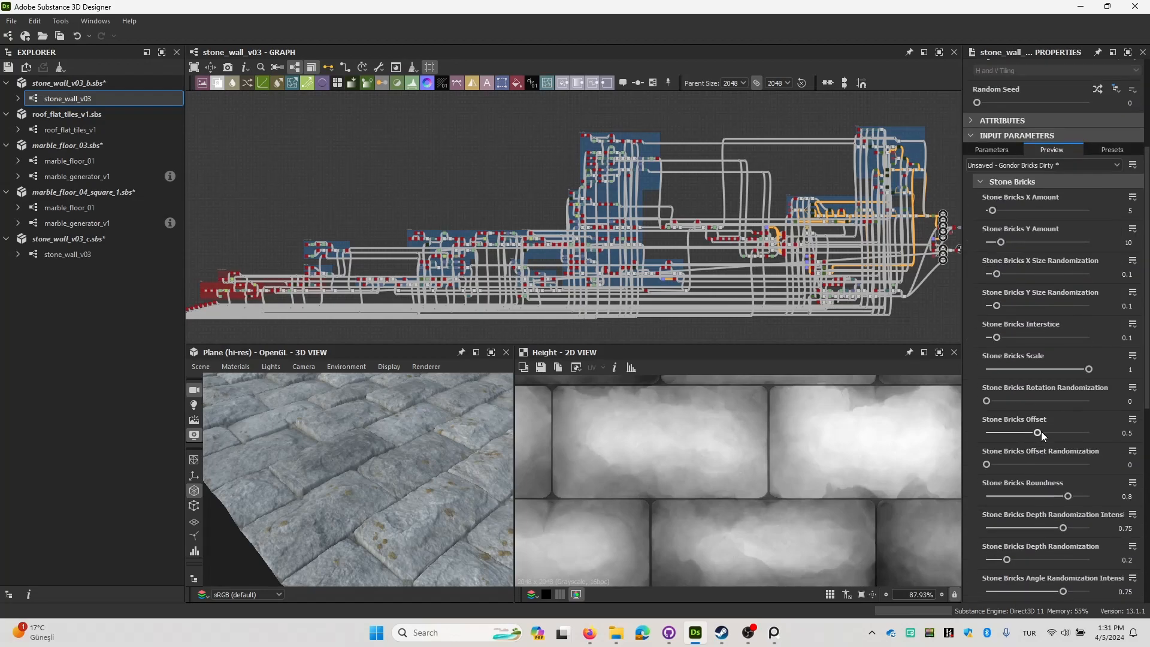
pyautogui.click(1090, 424)
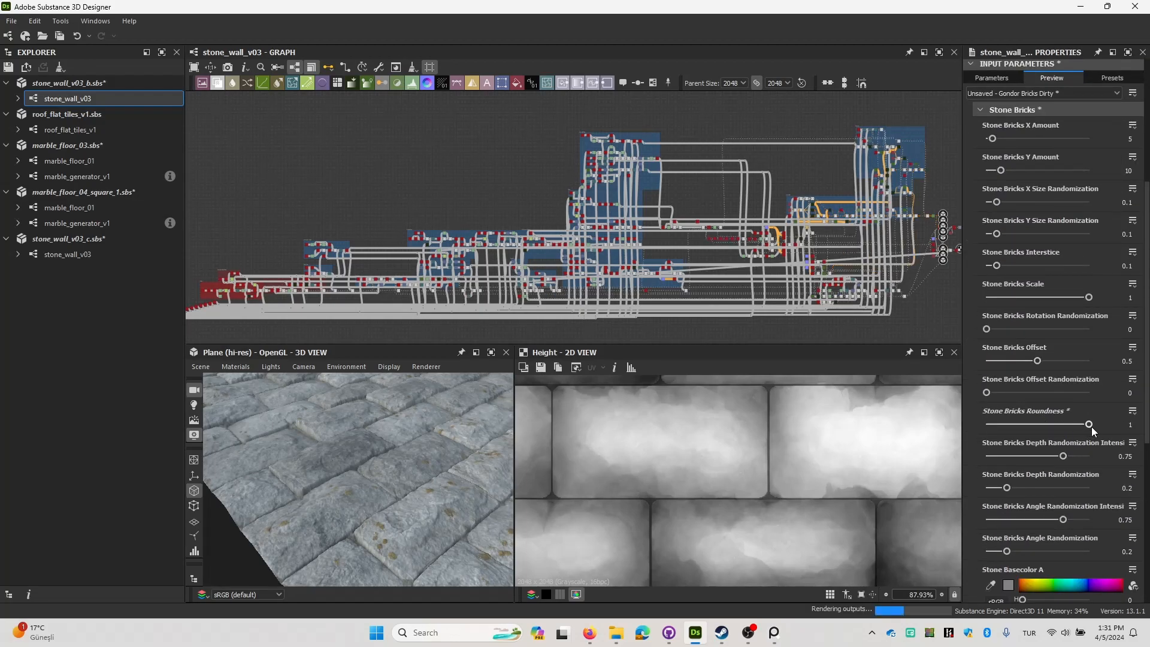
pyautogui.moveTo(456, 480); pyautogui.dragTo(384, 448)
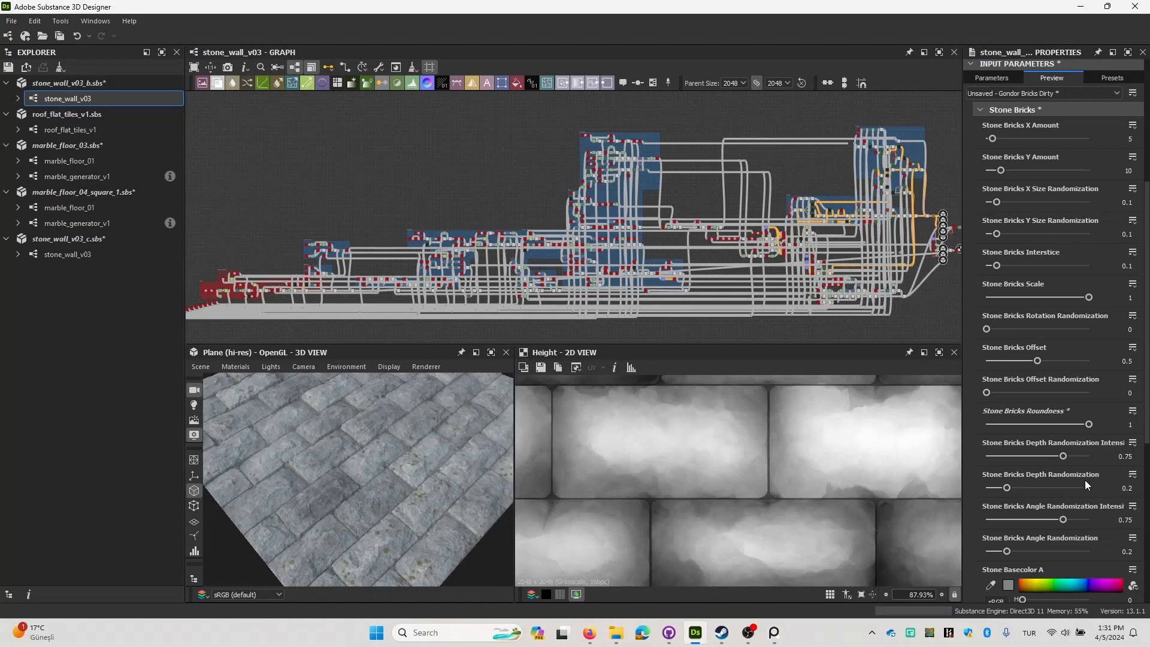
pyautogui.moveTo(1048, 425); pyautogui.dragTo(992, 427)
pyautogui.moveTo(328, 441); pyautogui.dragTo(375, 478)
pyautogui.scroll(-4, 379, 479)
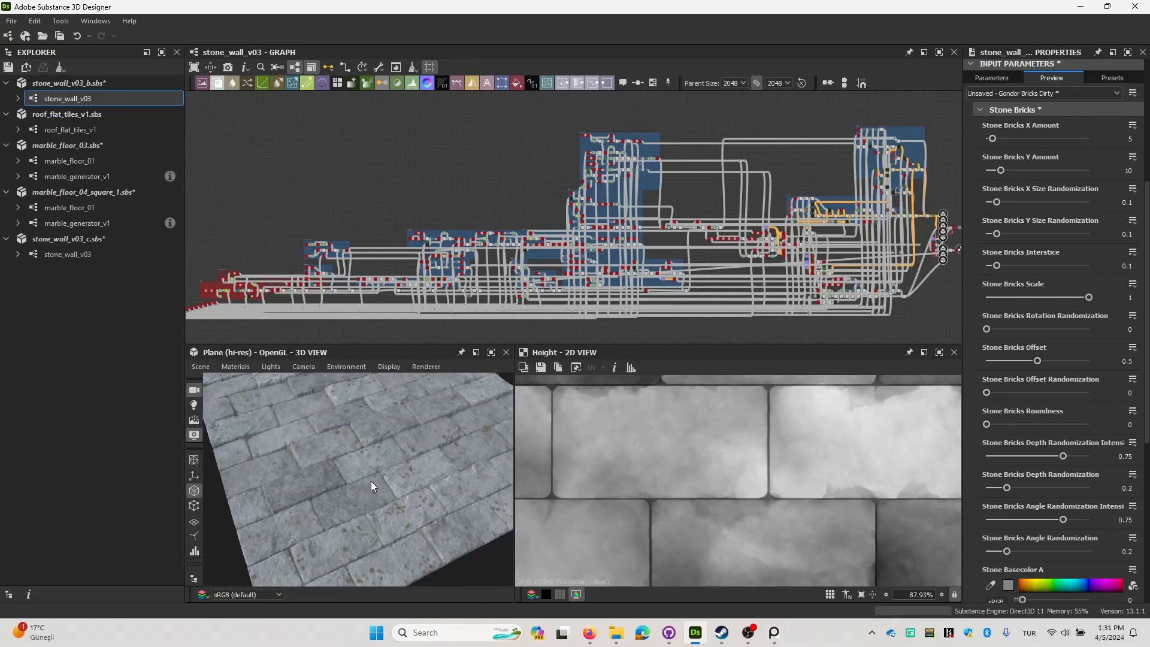
# Try a Stone Bricks Depth Randomization Intensity of 1 and inspect the brick heights in the 3D view.
pyautogui.scroll(-3, 1054, 440)
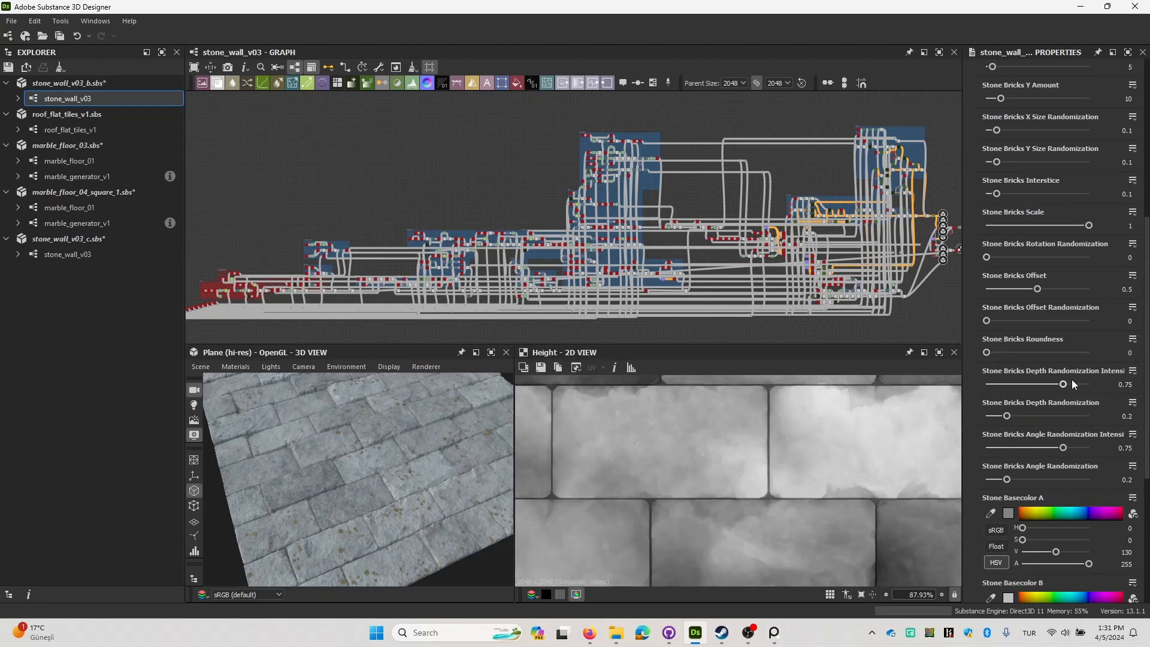
pyautogui.moveTo(1065, 386); pyautogui.dragTo(1101, 386)
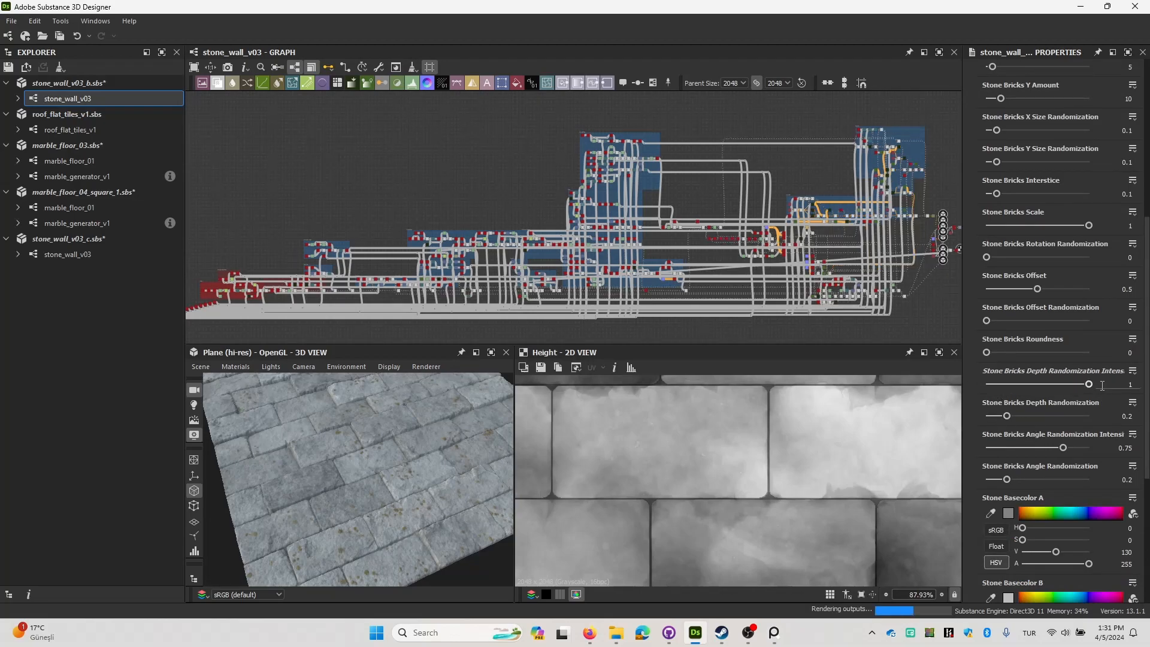
pyautogui.moveTo(333, 435); pyautogui.dragTo(425, 470)
pyautogui.scroll(-4, 398, 422)
pyautogui.scroll(4, 390, 444)
# Set both the Stone Bricks Depth Randomization Intensity and the Angle Randomization Intensity to 0.
pyautogui.moveTo(1037, 387); pyautogui.dragTo(986, 384)
pyautogui.moveTo(233, 496); pyautogui.dragTo(349, 436)
pyautogui.moveTo(1026, 447); pyautogui.dragTo(985, 450)
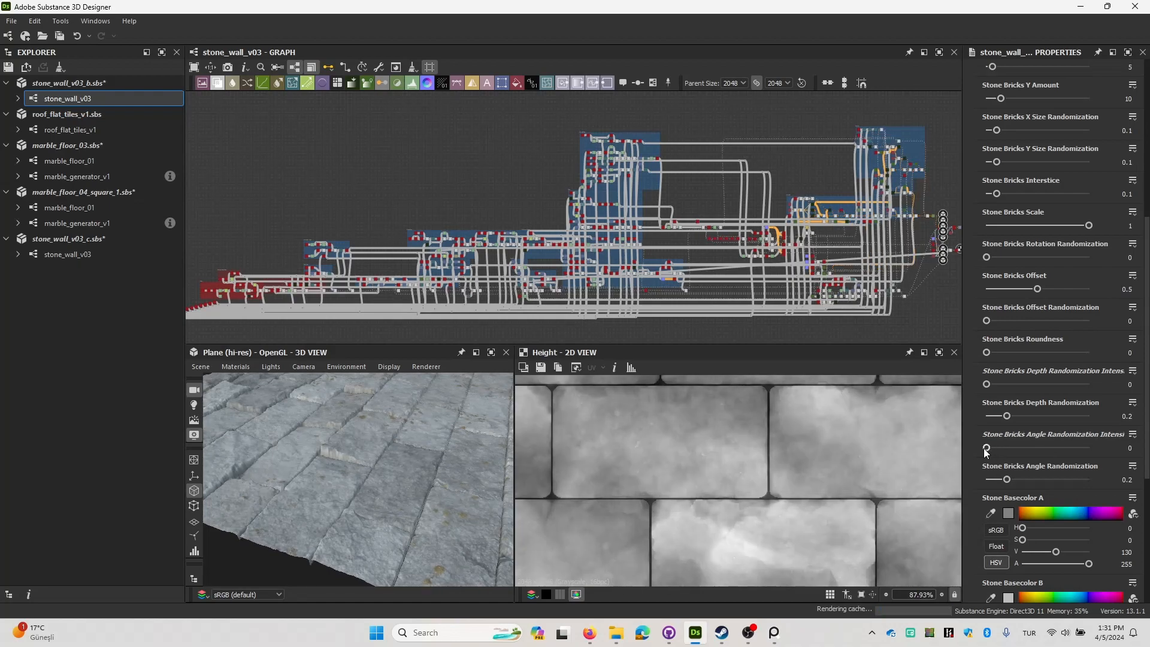
pyautogui.moveTo(326, 455); pyautogui.dragTo(386, 437)
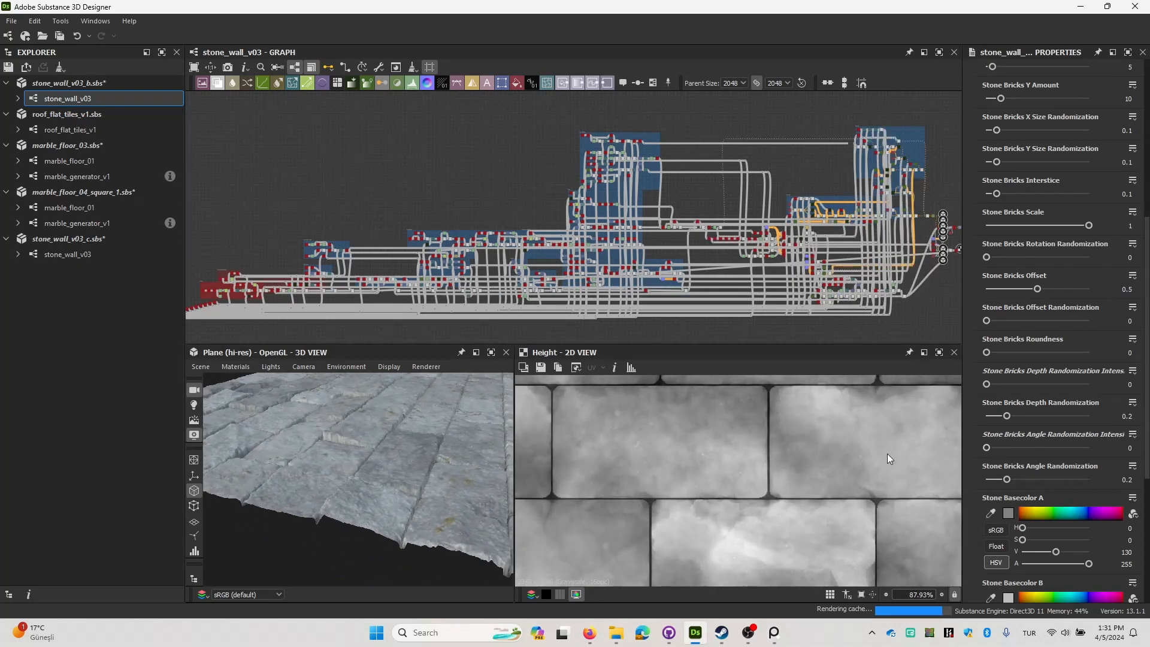
pyautogui.scroll(-3, 1026, 422)
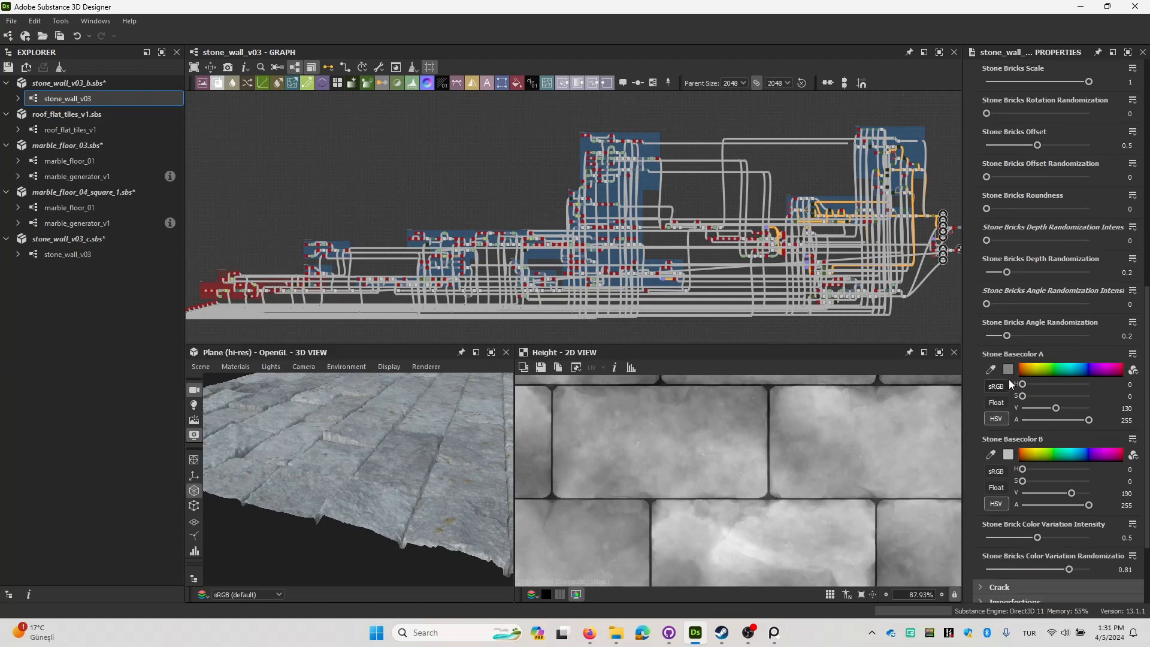
pyautogui.moveTo(414, 479); pyautogui.dragTo(390, 468)
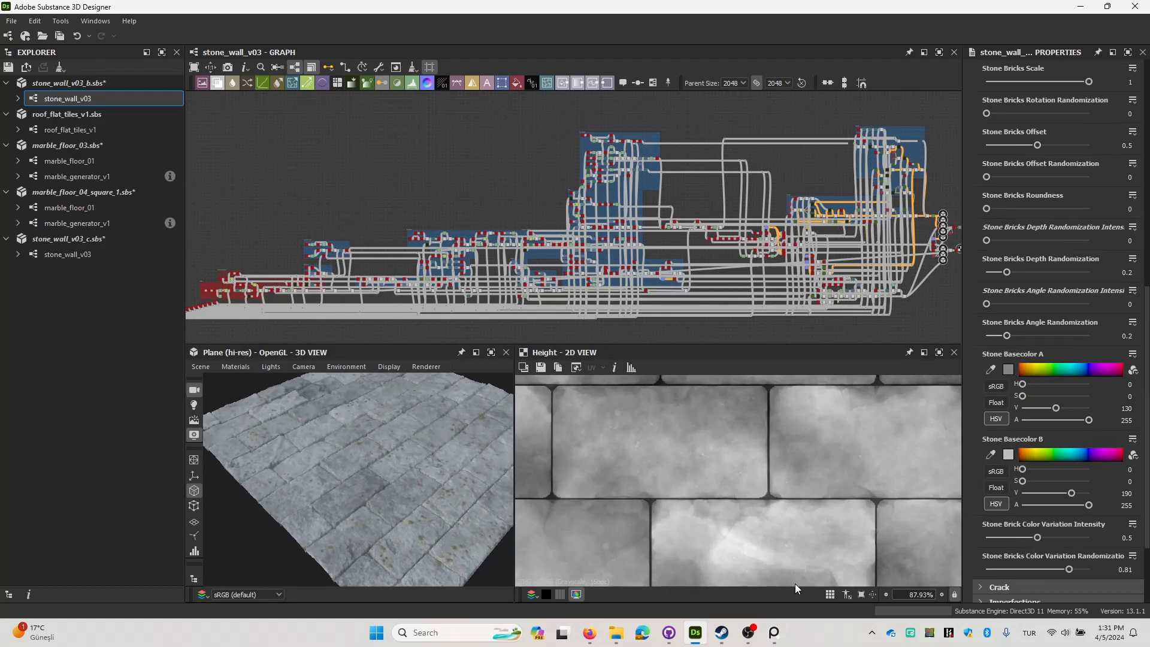
# Switch to the reference image board and examine the brickwork on the tall pale city walls of the miniature.
pyautogui.click(774, 643)
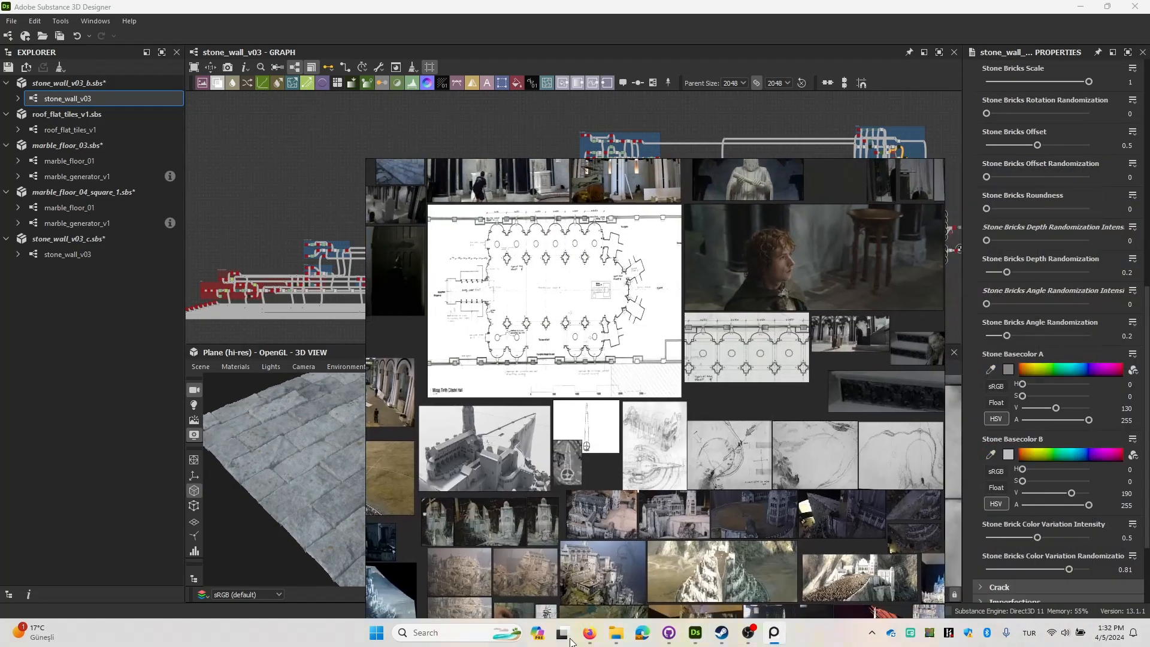
pyautogui.moveTo(569, 616); pyautogui.dragTo(511, 493, button='right')
pyautogui.scroll(-3, 520, 488)
pyautogui.moveTo(605, 489); pyautogui.dragTo(654, 446, button='middle')
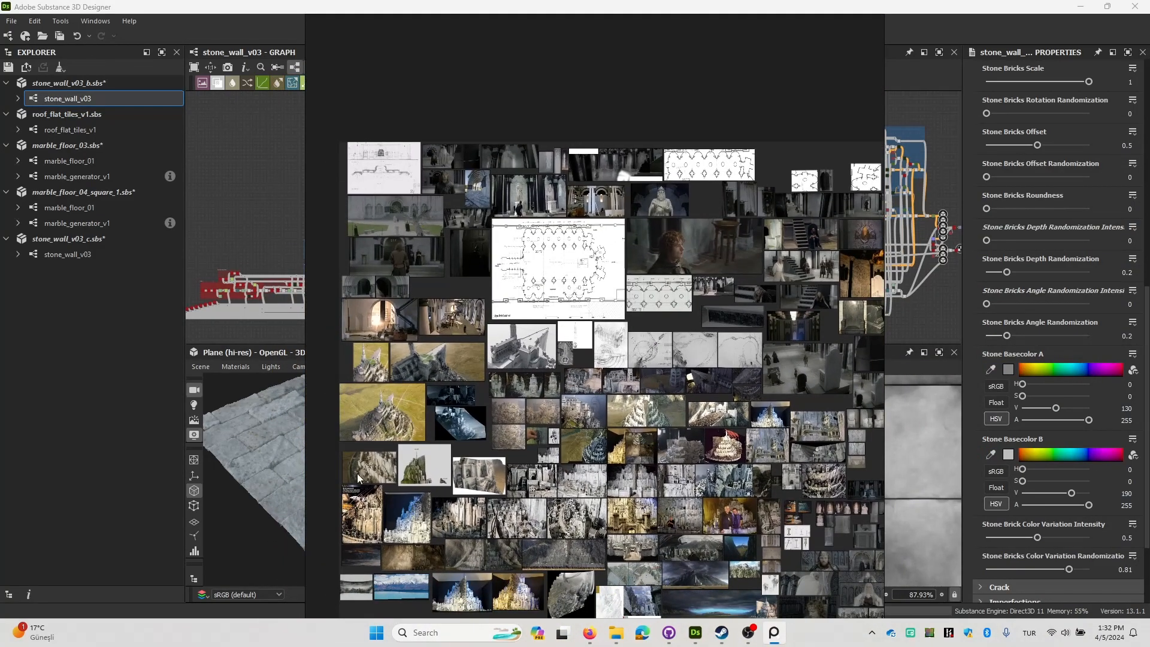
pyautogui.moveTo(356, 480); pyautogui.dragTo(433, 459, button='middle')
pyautogui.scroll(4, 498, 444)
pyautogui.moveTo(570, 431); pyautogui.dragTo(636, 430, button='middle')
pyautogui.moveTo(792, 453); pyautogui.dragTo(574, 447, button='middle')
pyautogui.moveTo(389, 331); pyautogui.dragTo(532, 343, button='middle')
pyautogui.moveTo(744, 534); pyautogui.dragTo(526, 299, button='middle')
pyautogui.scroll(5, 592, 380)
pyautogui.moveTo(610, 280); pyautogui.dragTo(628, 355, button='middle')
pyautogui.scroll(2, 633, 243)
pyautogui.scroll(-1, 607, 264)
pyautogui.moveTo(608, 265); pyautogui.dragTo(688, 221, button='middle')
pyautogui.scroll(3, 689, 220)
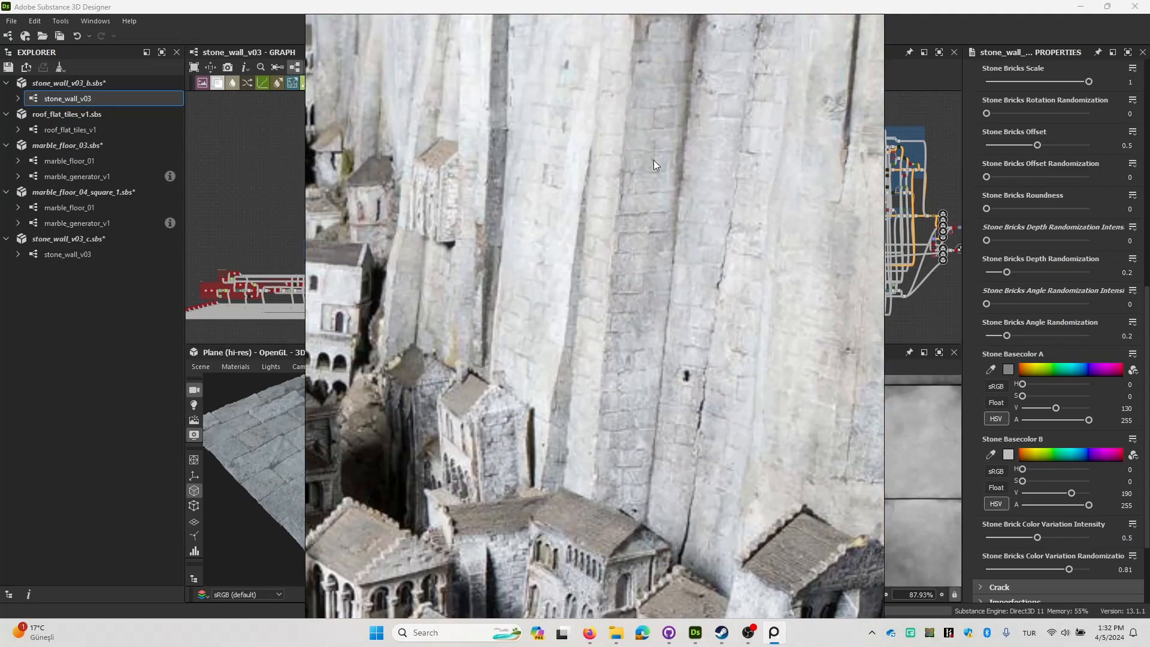
pyautogui.scroll(-4, 620, 291)
pyautogui.scroll(3, 668, 231)
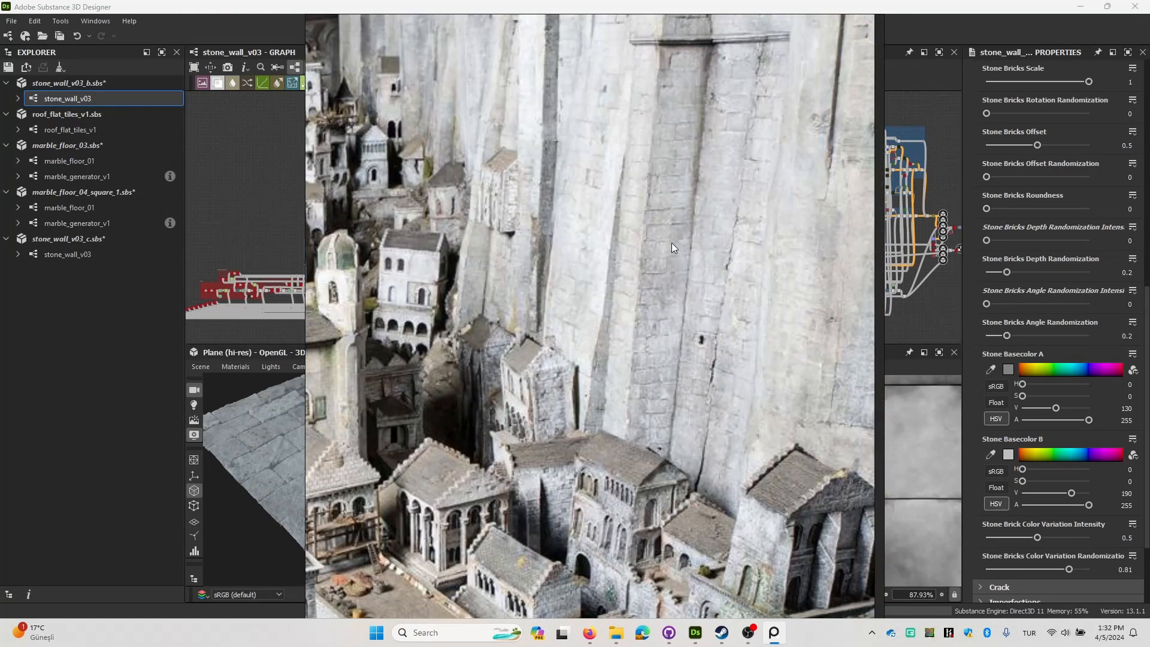
pyautogui.moveTo(671, 242); pyautogui.dragTo(686, 231, button='middle')
# Examine the stone walls, towers and rooftops of the miniature city in the surrounding reference photos.
pyautogui.scroll(-1, 687, 231)
pyautogui.moveTo(479, 547); pyautogui.dragTo(664, 311, button='middle')
pyautogui.scroll(2, 526, 371)
pyautogui.moveTo(568, 398); pyautogui.dragTo(630, 354, button='middle')
pyautogui.scroll(3, 634, 376)
pyautogui.scroll(-2, 613, 304)
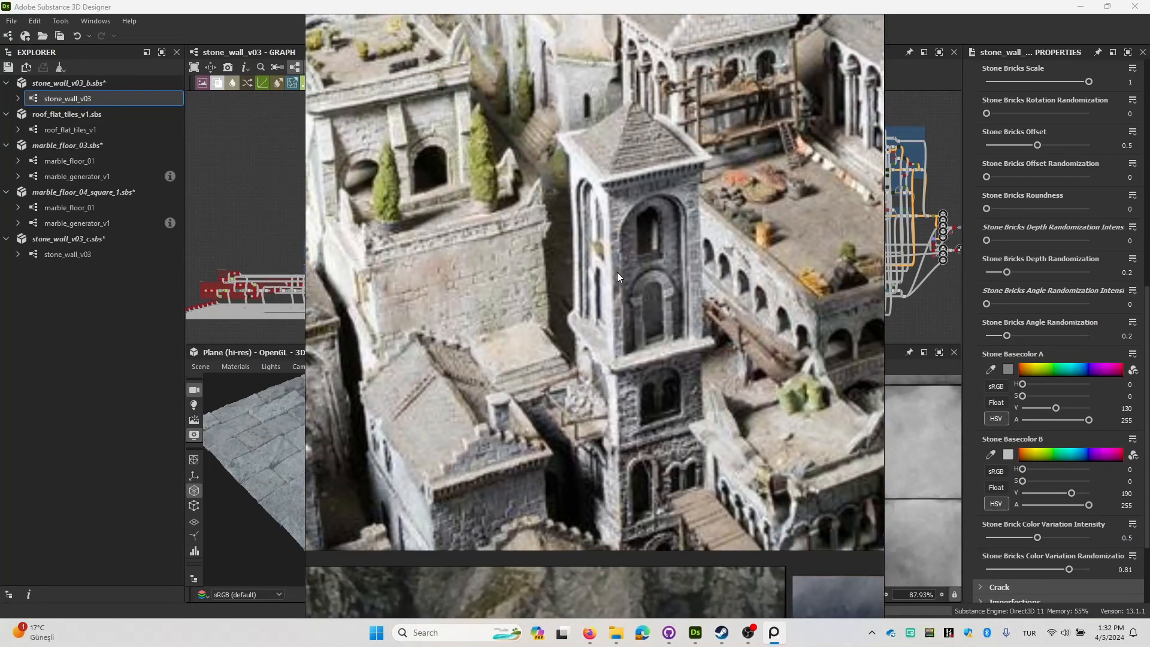
pyautogui.scroll(-1, 621, 271)
pyautogui.moveTo(621, 271); pyautogui.dragTo(717, 221, button='middle')
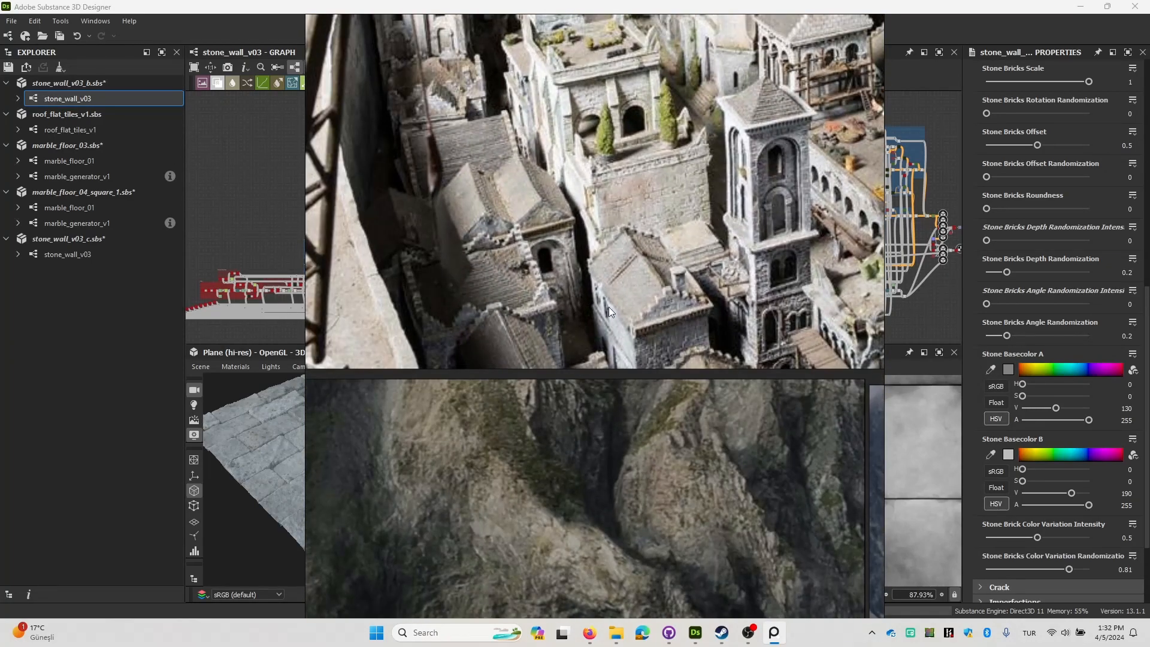
pyautogui.scroll(-5, 601, 307)
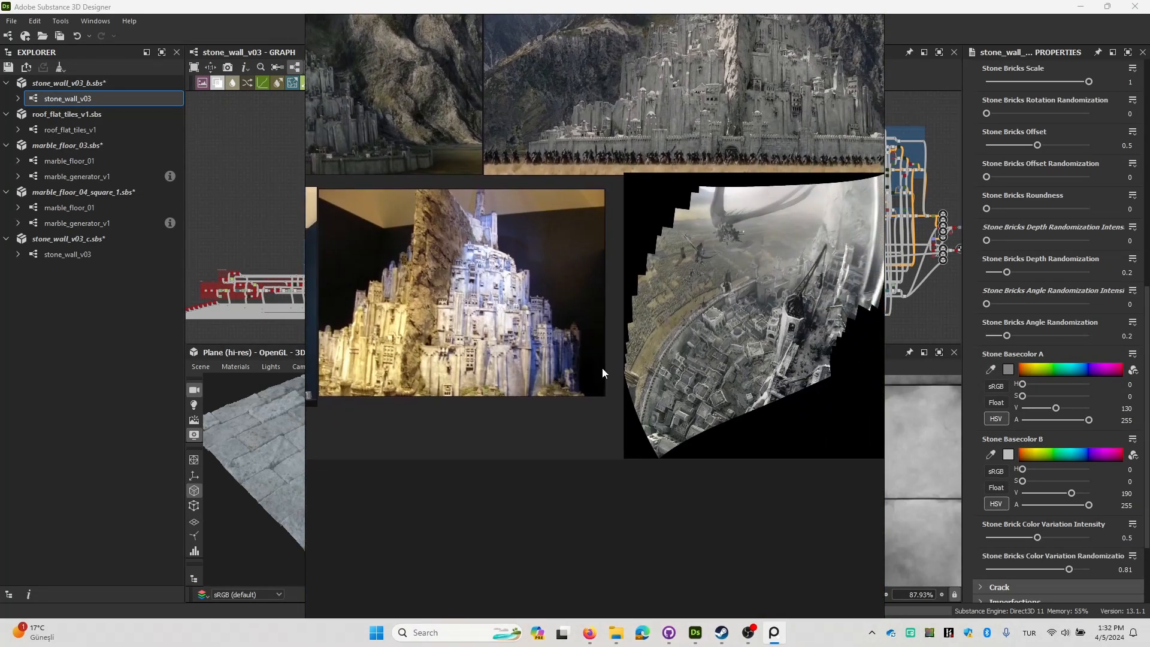
pyautogui.scroll(-6, 602, 372)
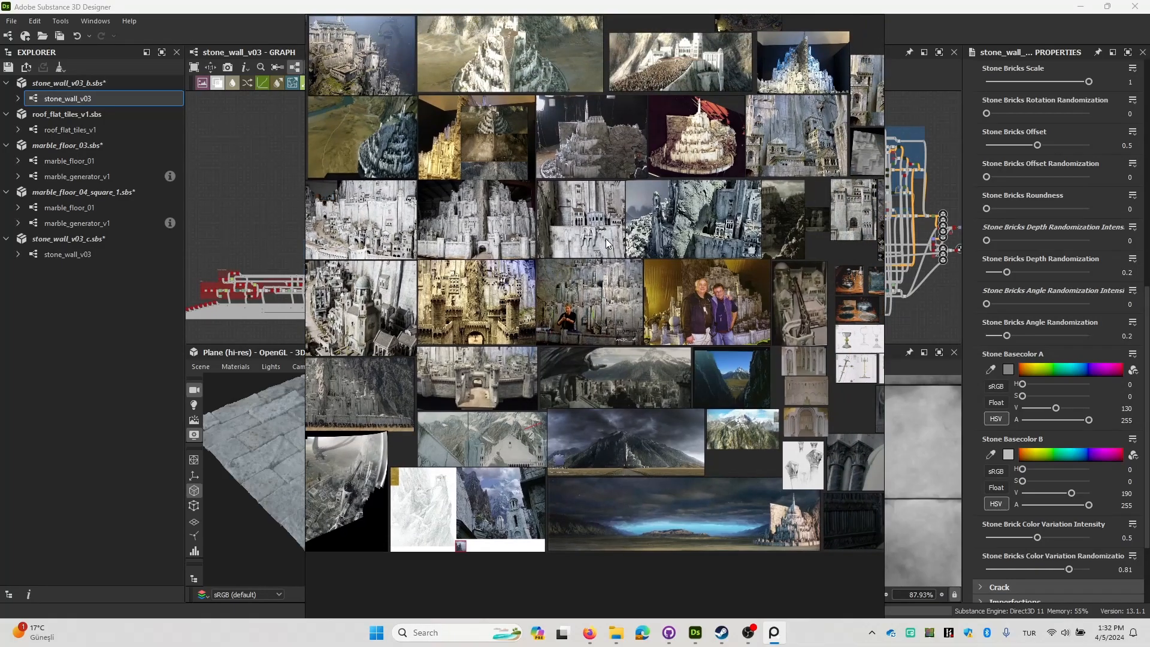
pyautogui.scroll(4, 606, 238)
pyautogui.moveTo(605, 238); pyautogui.dragTo(557, 288, button='middle')
pyautogui.scroll(4, 523, 272)
pyautogui.scroll(-5, 523, 272)
pyautogui.moveTo(569, 368); pyautogui.dragTo(555, 321, button='middle')
pyautogui.scroll(3, 539, 273)
pyautogui.scroll(4, 533, 283)
pyautogui.scroll(-4, 533, 283)
pyautogui.scroll(-2, 674, 303)
pyautogui.moveTo(706, 321); pyautogui.dragTo(556, 321, button='middle')
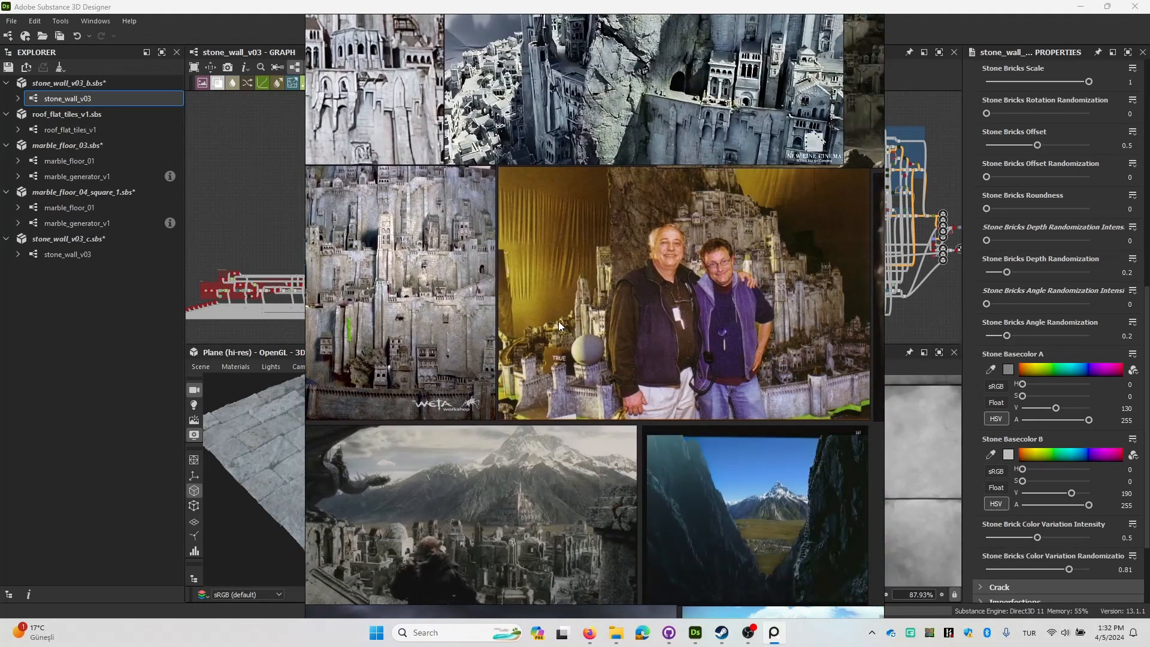
pyautogui.moveTo(720, 330); pyautogui.dragTo(556, 299, button='middle')
# Switch back to Substance 3D Designer and examine the stone brick surface up close in the 3D view.
pyautogui.click(257, 419)
pyautogui.scroll(4, 415, 514)
pyautogui.moveTo(414, 514); pyautogui.dragTo(351, 492)
pyautogui.scroll(5, 409, 469)
pyautogui.scroll(-5, 410, 470)
pyautogui.moveTo(411, 464); pyautogui.dragTo(417, 460)
pyautogui.scroll(3, 418, 460)
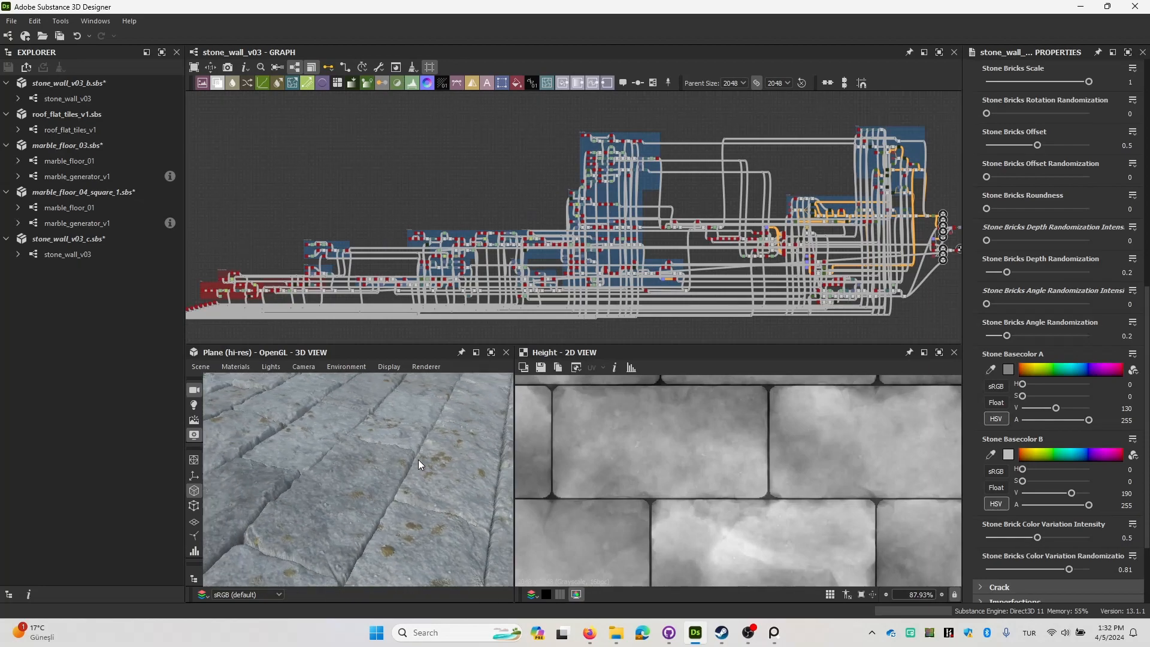
# Try a muted reddish-brown Stone Basecolor A with hue 14, saturation 96 and value 95.
pyautogui.click(1009, 369)
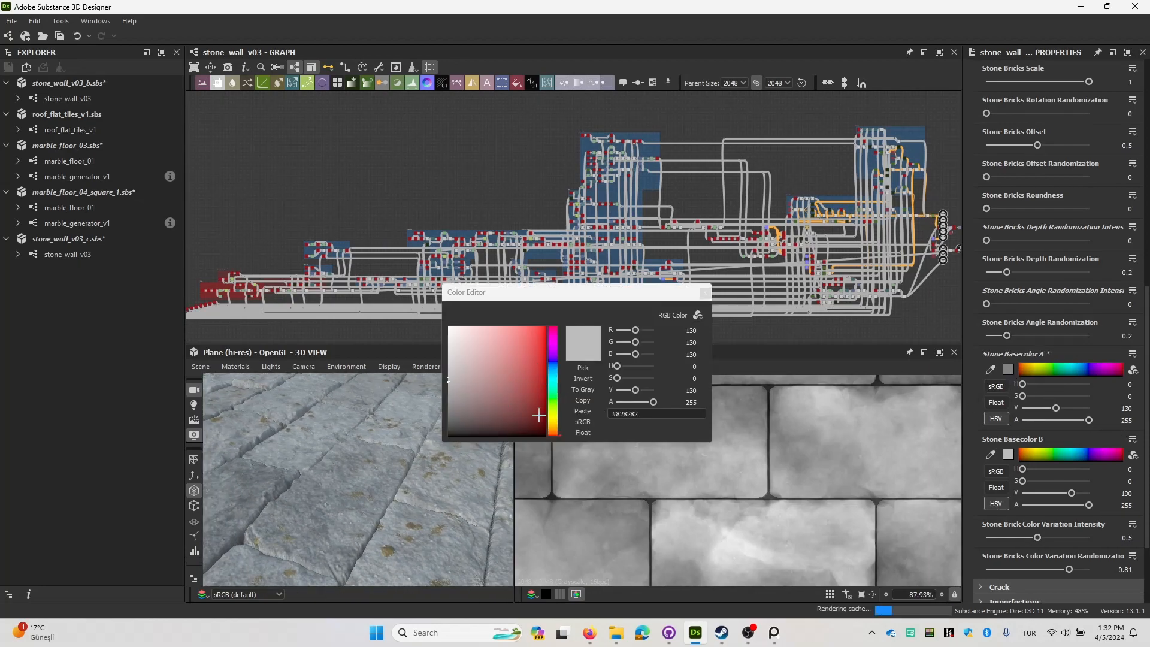
pyautogui.click(554, 431)
pyautogui.click(517, 411)
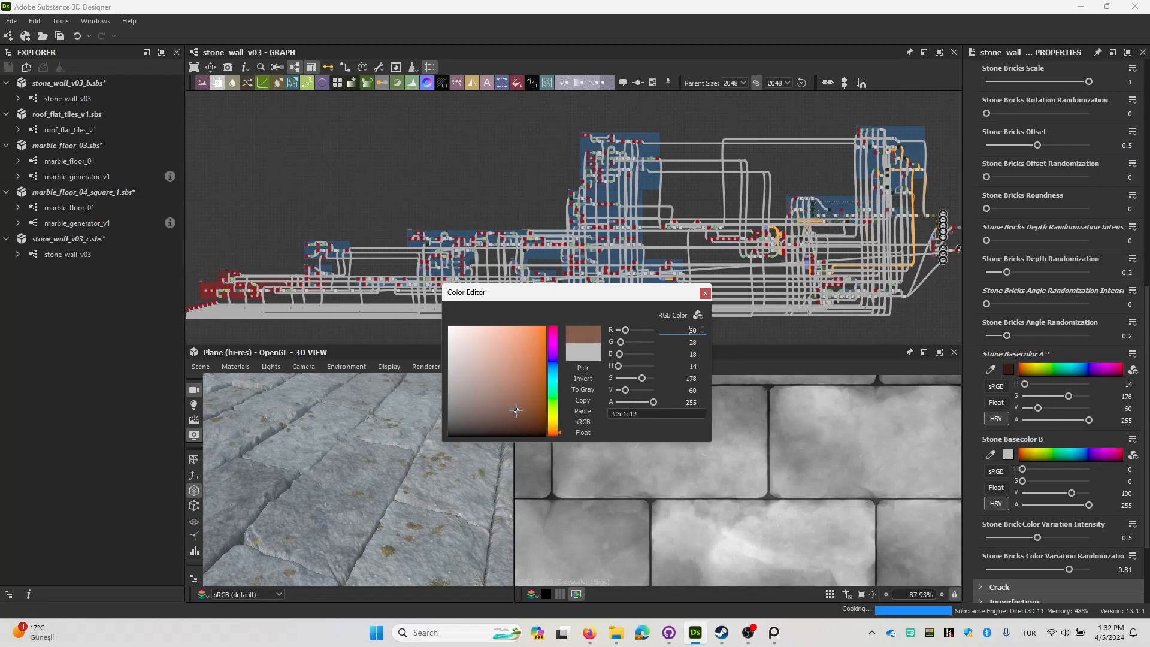
pyautogui.click(475, 413)
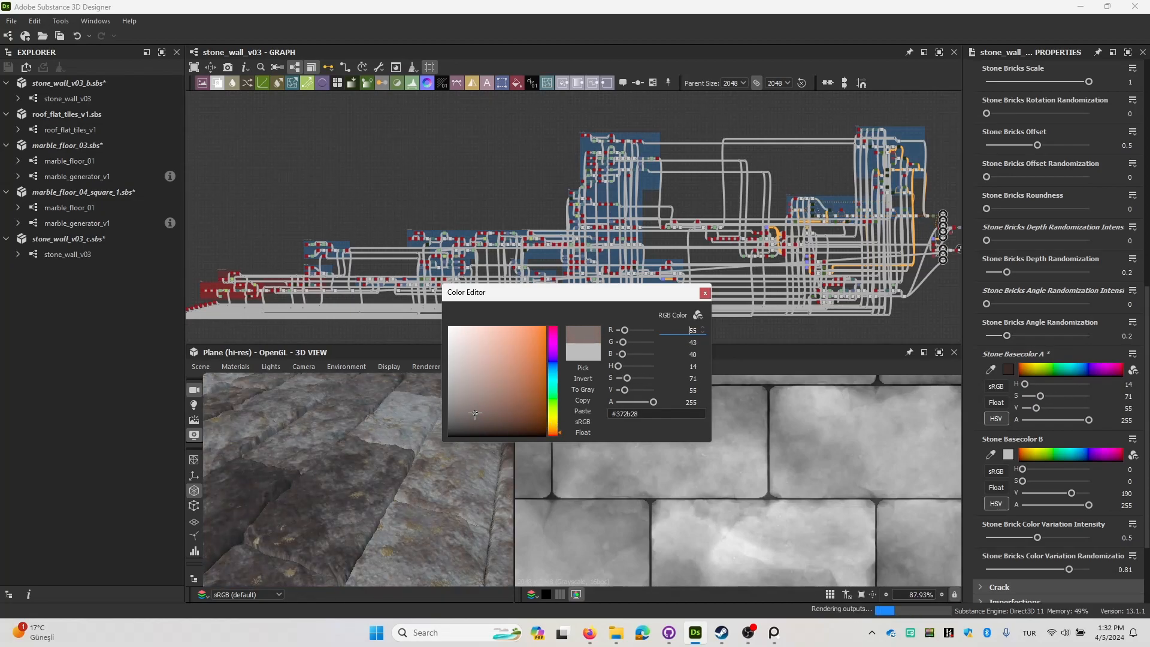
pyautogui.scroll(-5, 329, 437)
pyautogui.moveTo(336, 485); pyautogui.dragTo(361, 458)
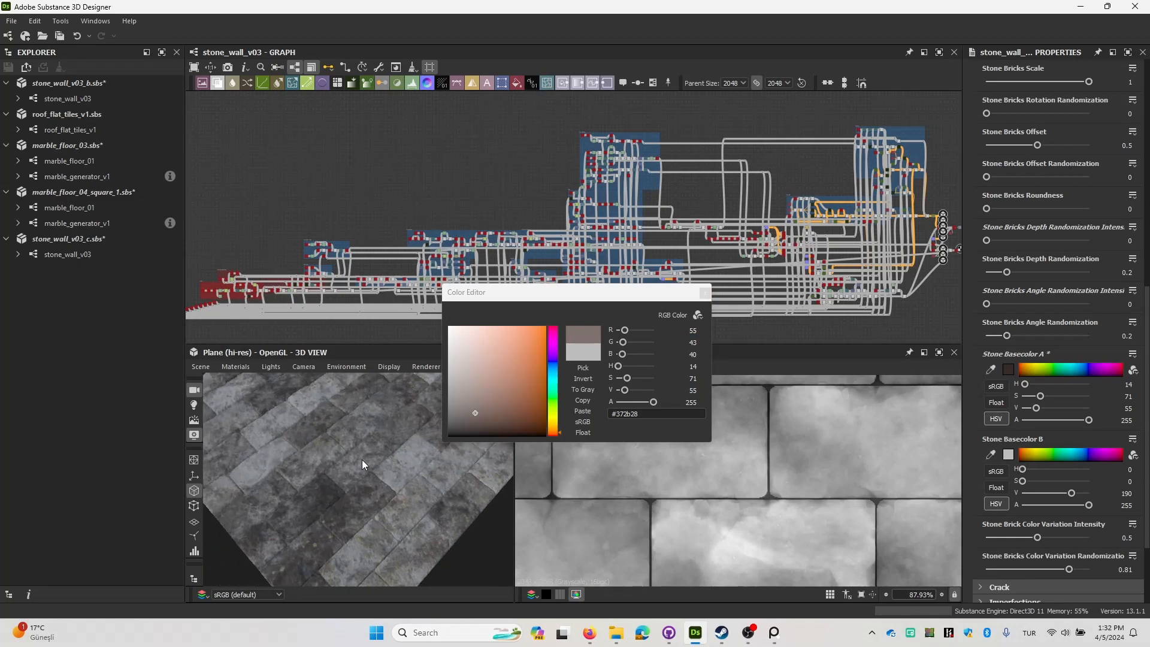
pyautogui.click(504, 392)
pyautogui.click(484, 395)
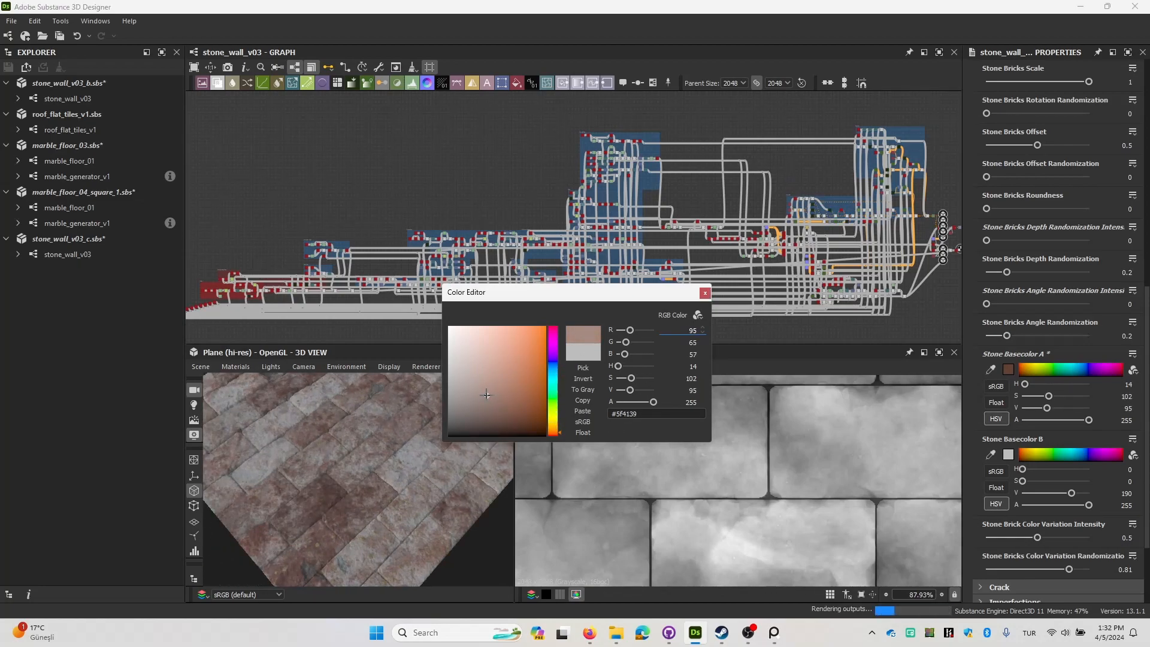
# Try an orange-brown Stone Basecolor B with the hex value #a26742.
pyautogui.click(1009, 455)
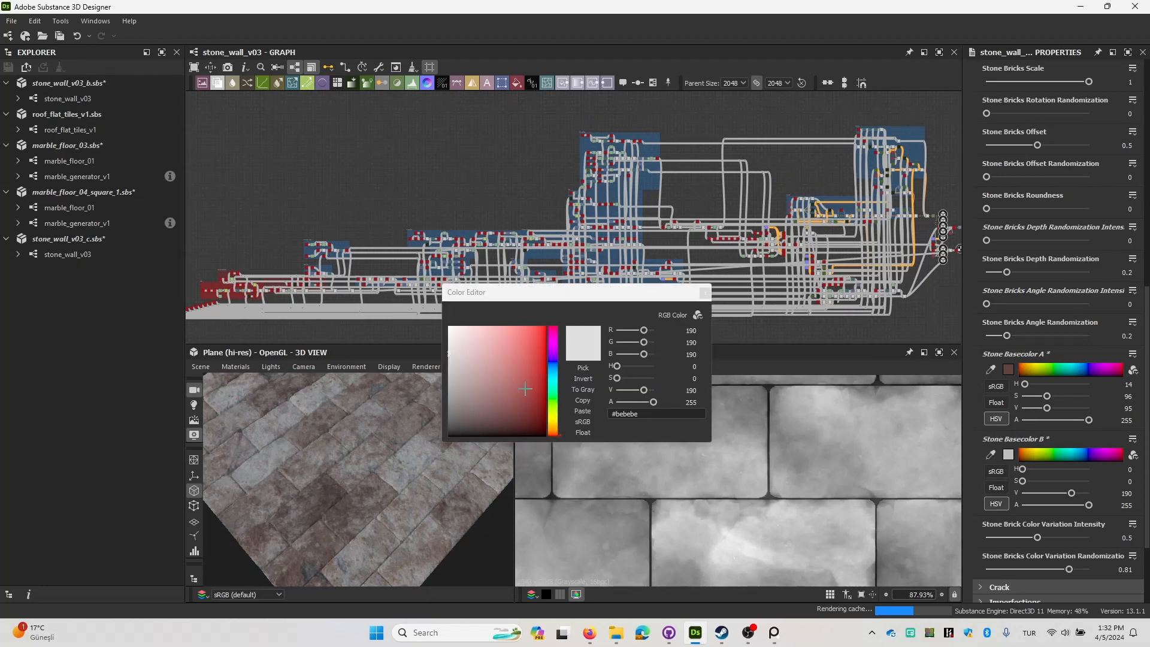
pyautogui.moveTo(554, 423)
pyautogui.mouseDown()
pyautogui.moveTo(518, 415)
pyautogui.moveTo(506, 366)
pyautogui.mouseUp()
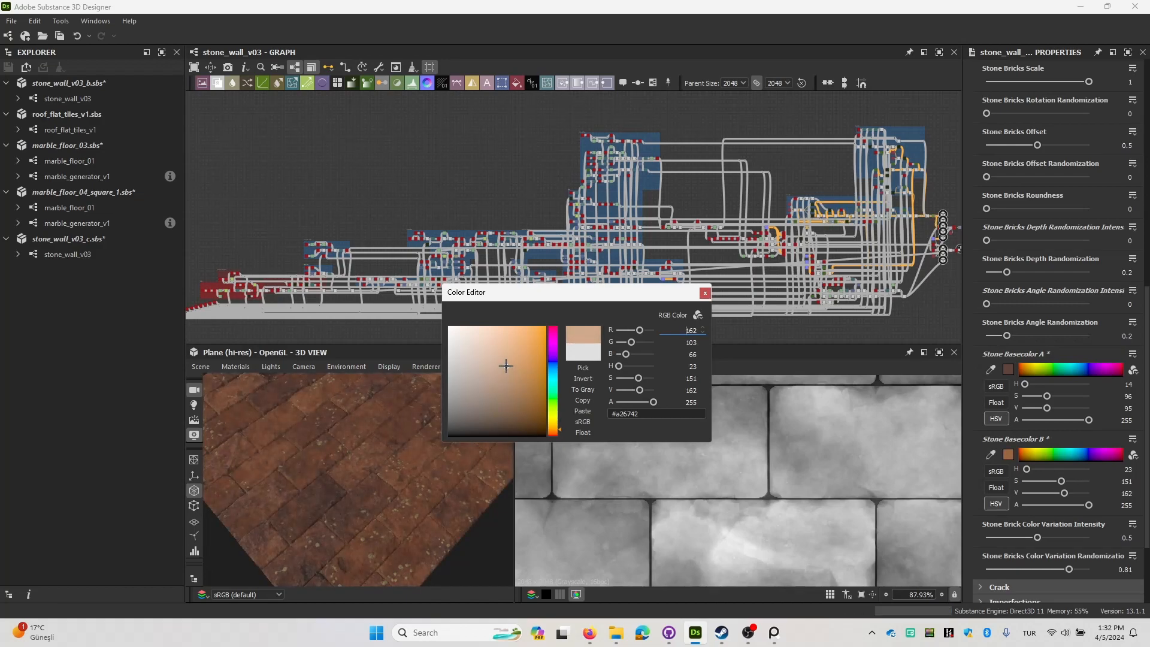
pyautogui.click(704, 294)
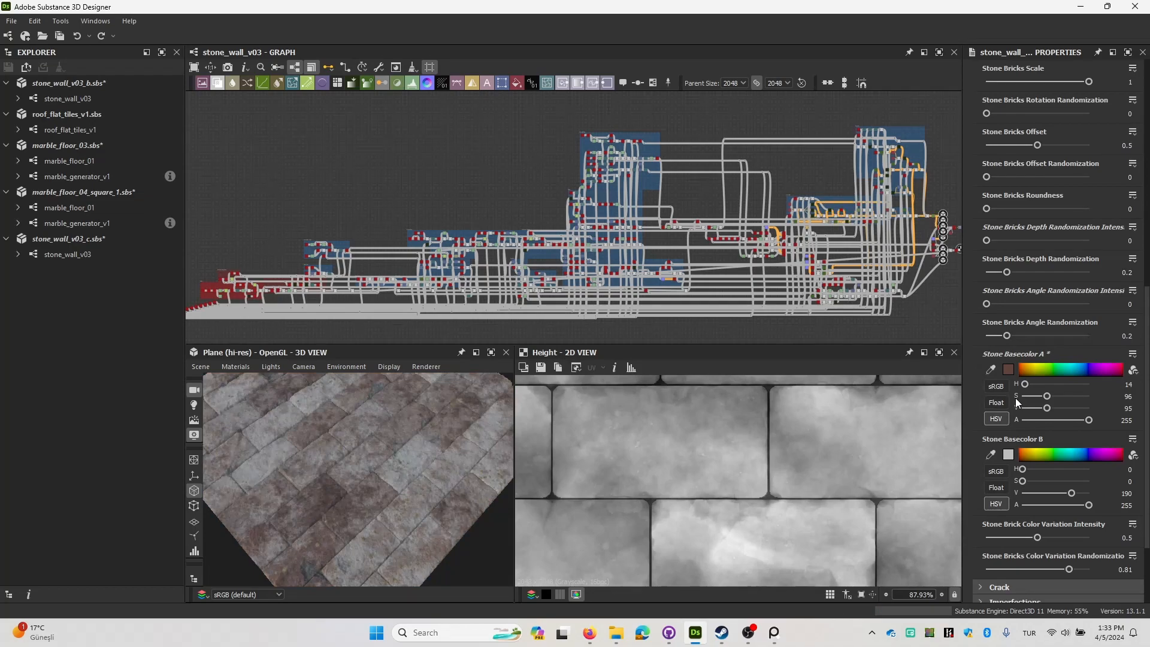
# Undo the trial changes to Stone Basecolor A and Stone Basecolor B.
pyautogui.hotkey('ctrl', 'z')
pyautogui.scroll(-2, 1017, 394)
pyautogui.hotkey('ctrl', 'z')
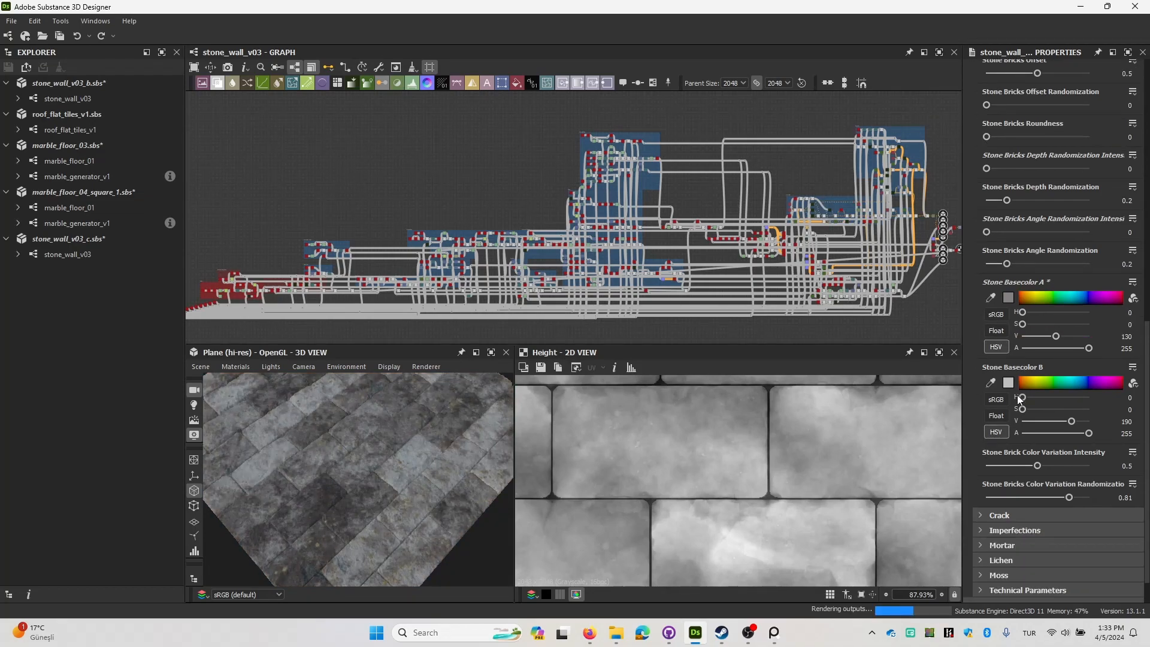
# Set the Stone Brick Color Variation Intensity to 1.
pyautogui.scroll(-1, 1019, 367)
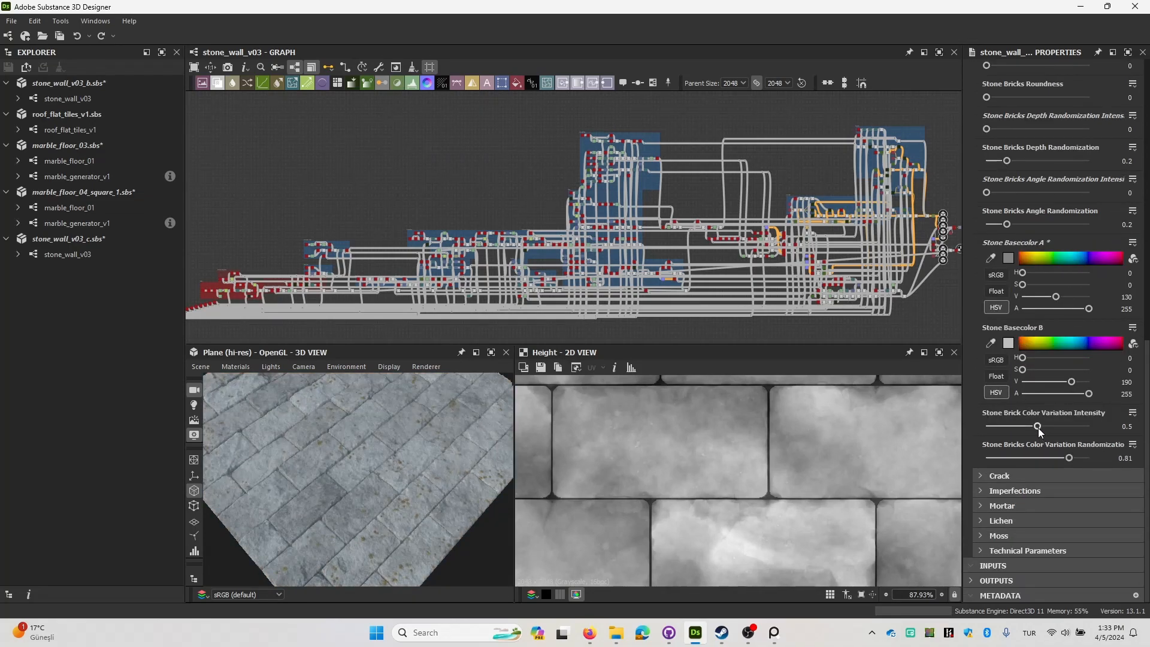
pyautogui.moveTo(1065, 425); pyautogui.dragTo(1094, 425)
pyautogui.moveTo(376, 444); pyautogui.dragTo(382, 444)
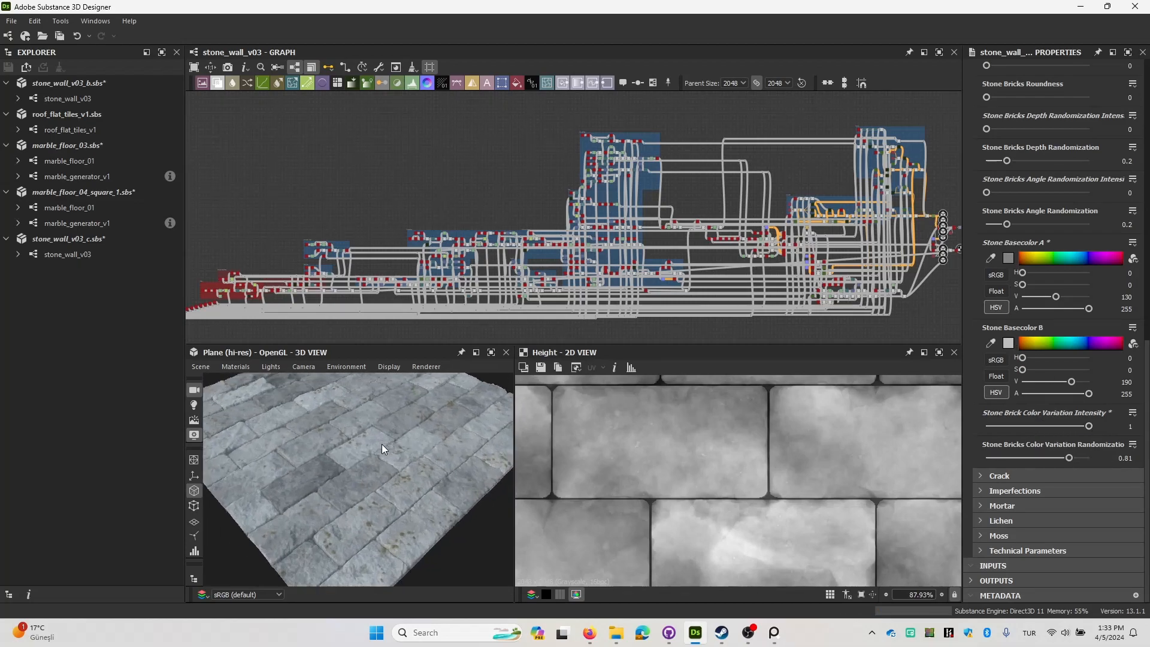
# Try a very low Stone Brick Color Variation Intensity and examine the color differences between bricks in the 3D view.
pyautogui.click(999, 426)
pyautogui.moveTo(999, 426); pyautogui.dragTo(991, 426)
pyautogui.scroll(-5, 364, 429)
pyautogui.moveTo(364, 429); pyautogui.dragTo(377, 453)
pyautogui.scroll(4, 368, 473)
pyautogui.scroll(-4, 389, 423)
pyautogui.scroll(5, 357, 498)
pyautogui.scroll(-5, 357, 497)
# Set the Cracked Brick Amount in the Crack parameters to 0.42 and check the cracked bricks in the 3D view.
pyautogui.click(976, 476)
pyautogui.scroll(-3, 1018, 419)
pyautogui.moveTo(1002, 347); pyautogui.dragTo(1072, 377)
pyautogui.hotkey('ctrl', 'z')
pyautogui.scroll(8, 342, 472)
pyautogui.moveTo(391, 477); pyautogui.dragTo(444, 461)
pyautogui.moveTo(1072, 378); pyautogui.dragTo(1031, 379)
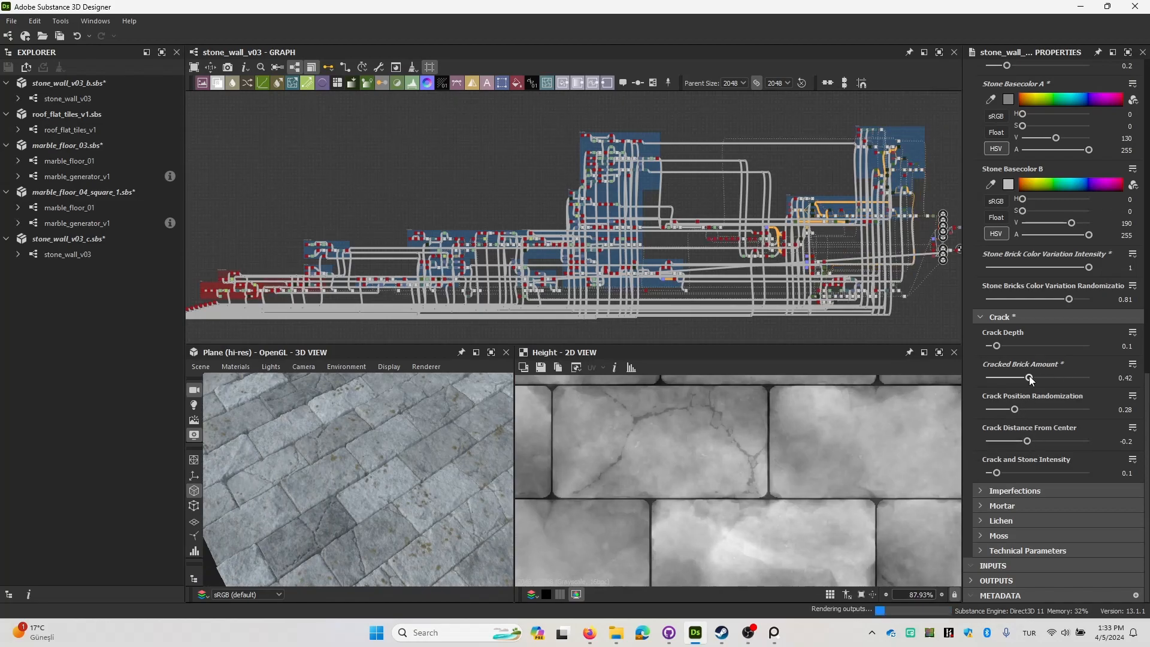
pyautogui.moveTo(310, 465); pyautogui.dragTo(353, 481)
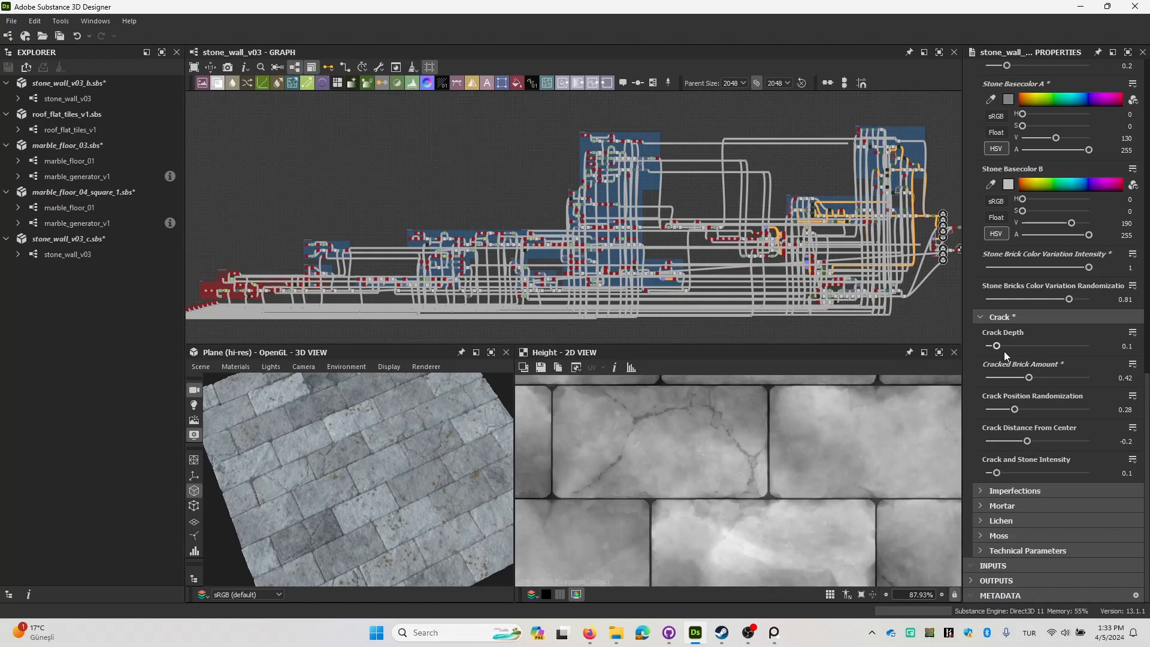
# Try a Crack and Stone Intensity of 0.74, inspecting a cracked brick up close, and undo the change.
pyautogui.moveTo(999, 472); pyautogui.dragTo(1062, 472)
pyautogui.scroll(5, 316, 505)
pyautogui.moveTo(343, 498); pyautogui.dragTo(429, 496, button='middle')
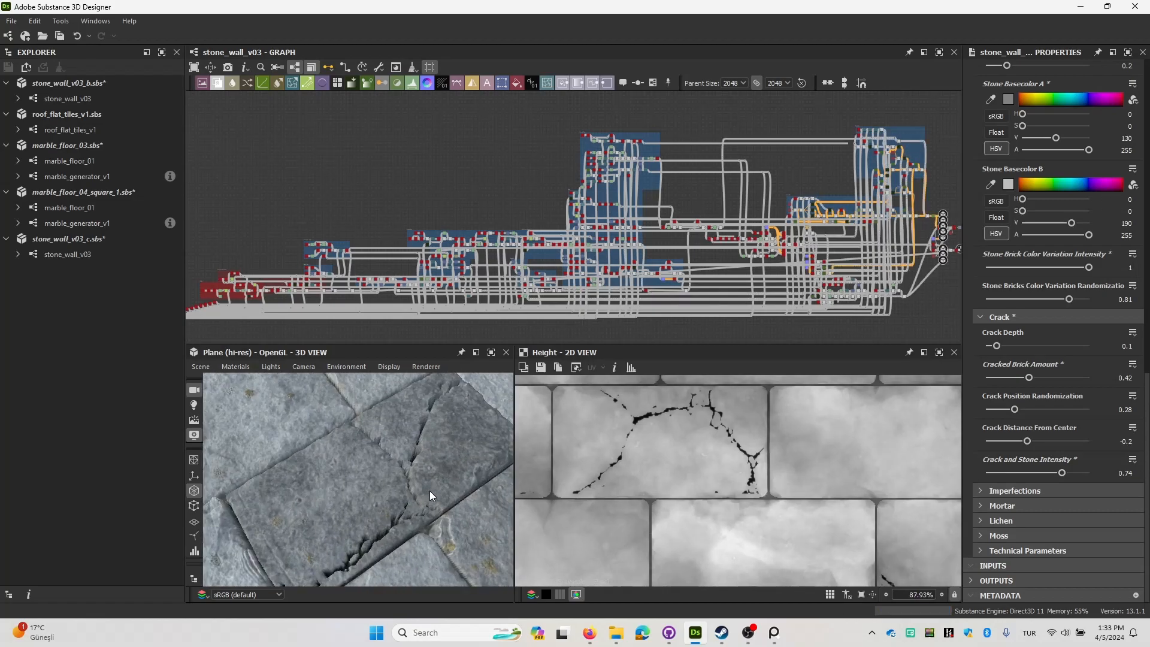
pyautogui.moveTo(365, 541); pyautogui.dragTo(402, 506, button='middle')
pyautogui.hotkey('ctrl', 'z')
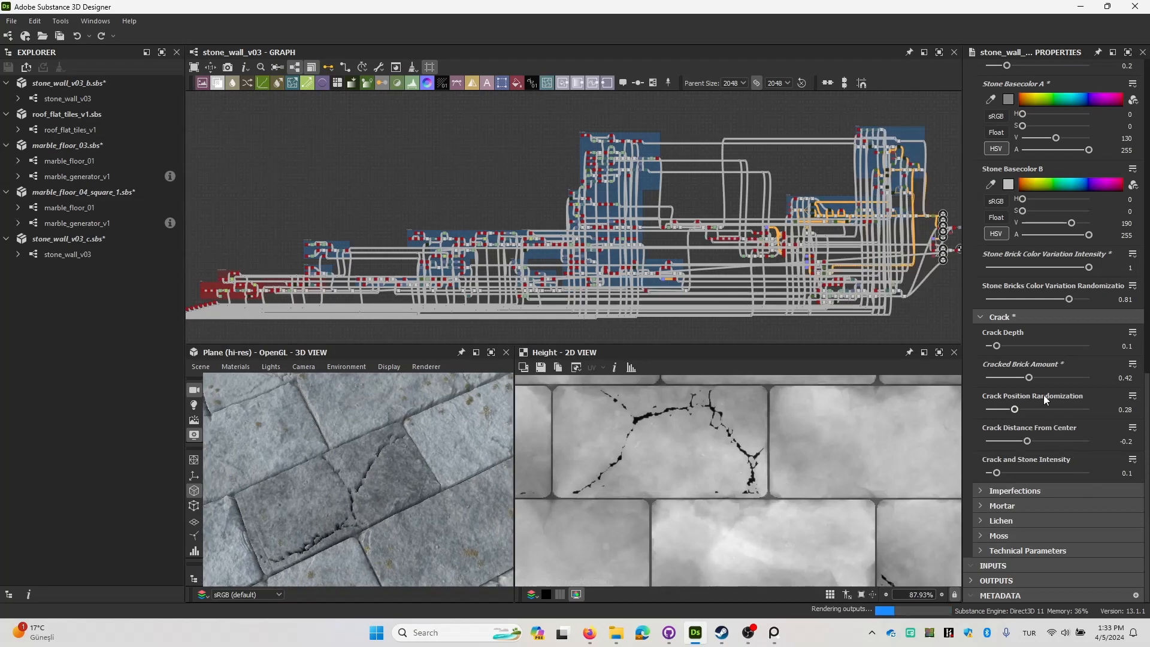
# Try a Crack Depth of 0.78 on the cracked bricks and undo the change.
pyautogui.moveTo(999, 347); pyautogui.dragTo(1066, 346)
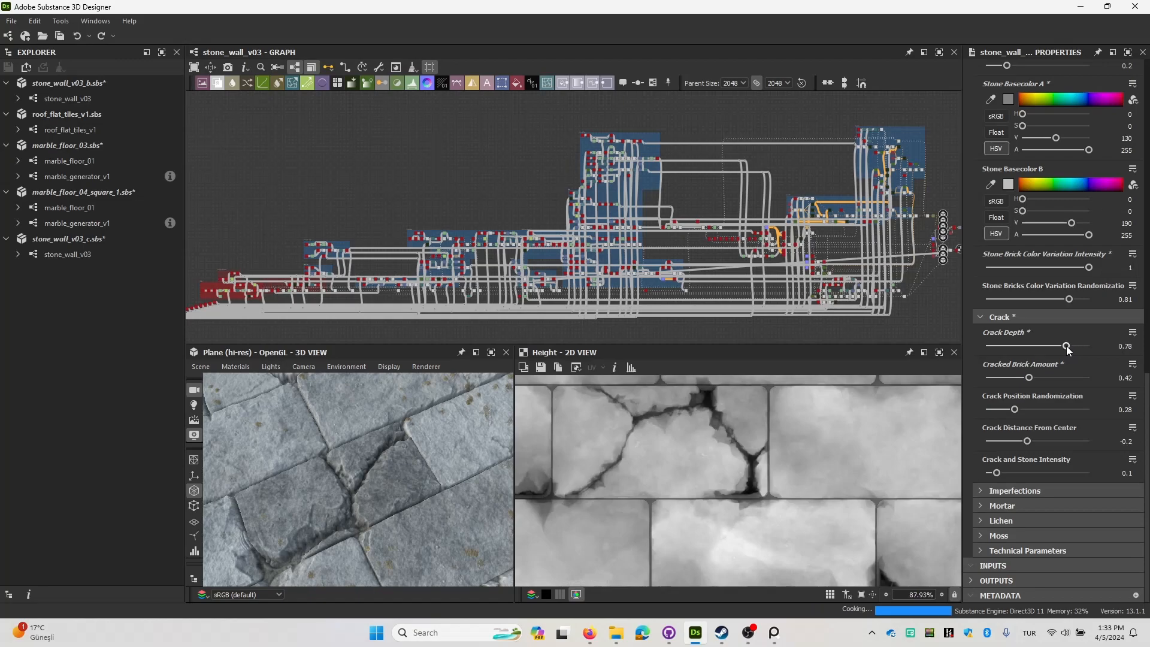
pyautogui.moveTo(237, 509); pyautogui.dragTo(398, 482, button='right')
pyautogui.hotkey('ctrl', 'z')
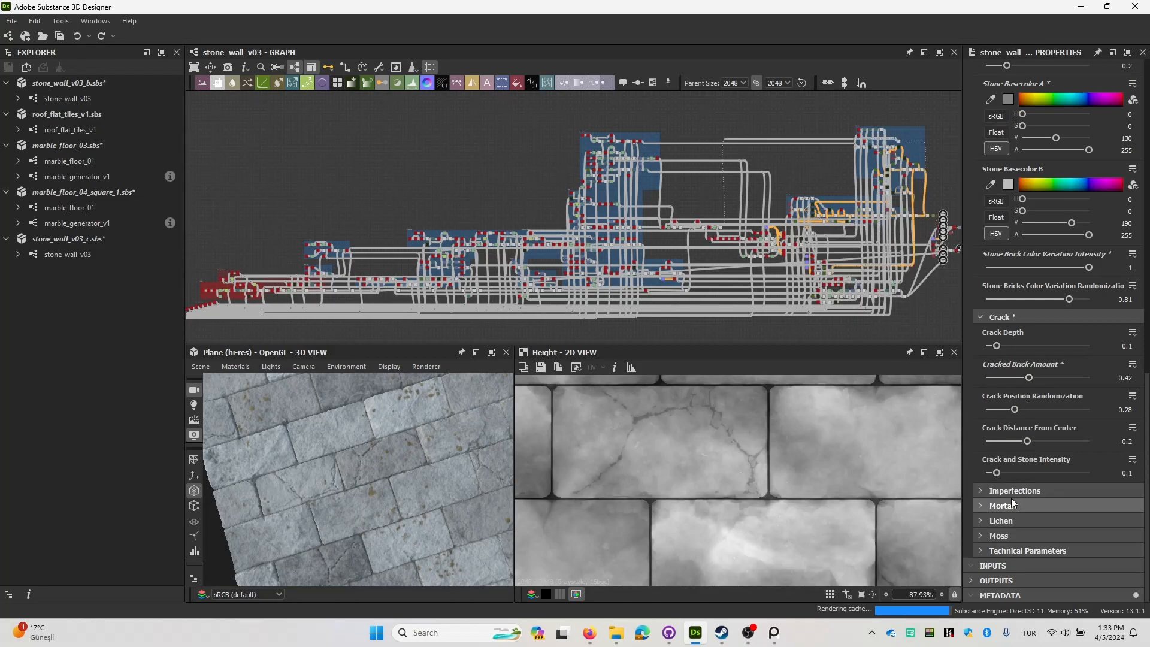
# Set the Water Erosion Intensity in the Imperfections parameters to 1.
pyautogui.click(983, 491)
pyautogui.scroll(-2, 994, 459)
pyautogui.moveTo(390, 468); pyautogui.dragTo(430, 466)
pyautogui.moveTo(1037, 375); pyautogui.dragTo(1091, 375)
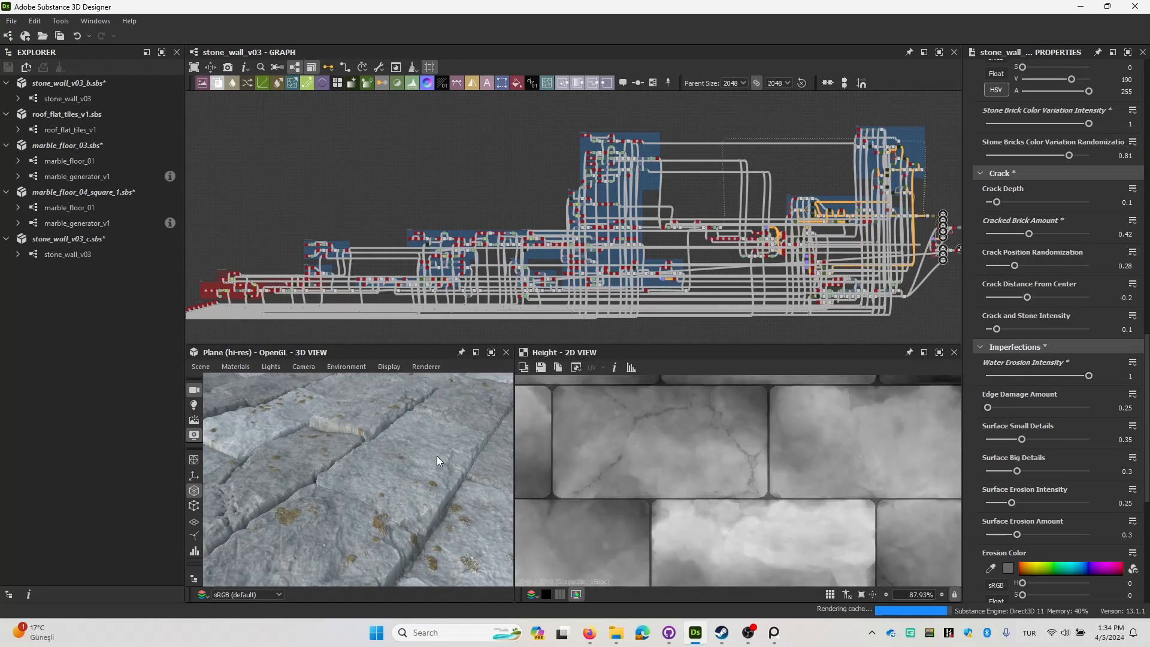
pyautogui.hotkey('ctrl', 'z')
pyautogui.moveTo(1004, 379); pyautogui.dragTo(1093, 376)
# Try an Edge Damage Amount of 12.19, inspecting the brick edges in the 3D view, and undo the change.
pyautogui.moveTo(990, 409); pyautogui.dragTo(1065, 409)
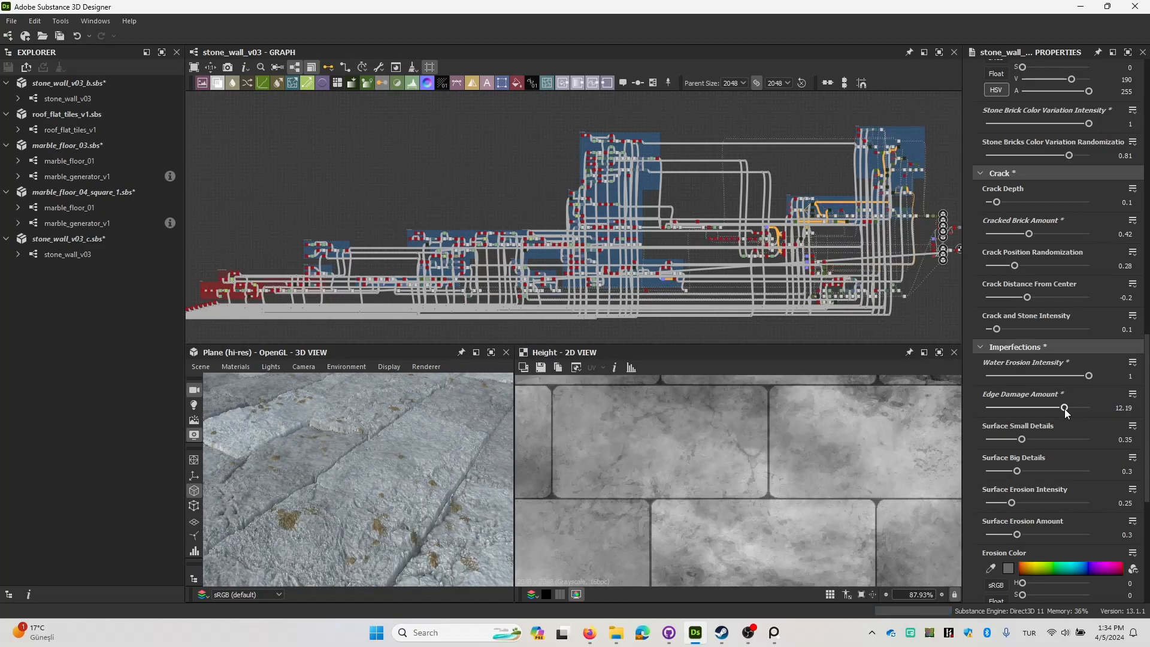
pyautogui.scroll(-5, 368, 509)
pyautogui.moveTo(375, 487); pyautogui.dragTo(362, 520)
pyautogui.moveTo(362, 520); pyautogui.dragTo(412, 466, button='middle')
pyautogui.scroll(5, 412, 469)
pyautogui.hotkey('ctrl', 'z')
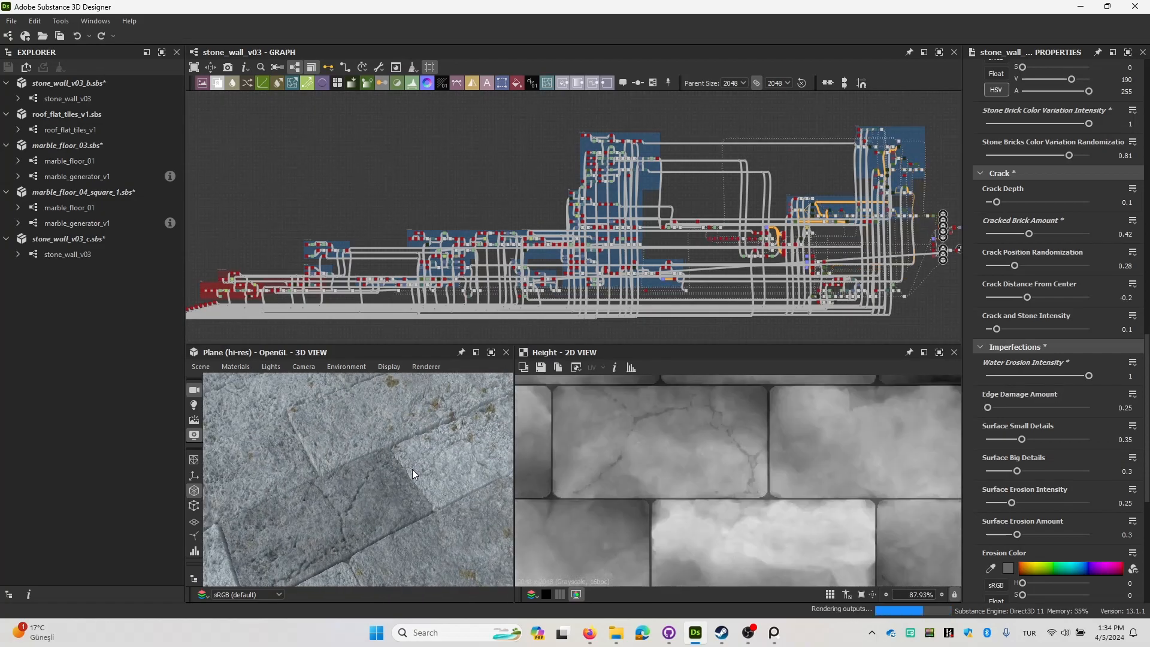
# Try Surface Big Details at 1 and examine the brick surfaces in the 3D view.
pyautogui.moveTo(1017, 471); pyautogui.dragTo(1088, 471)
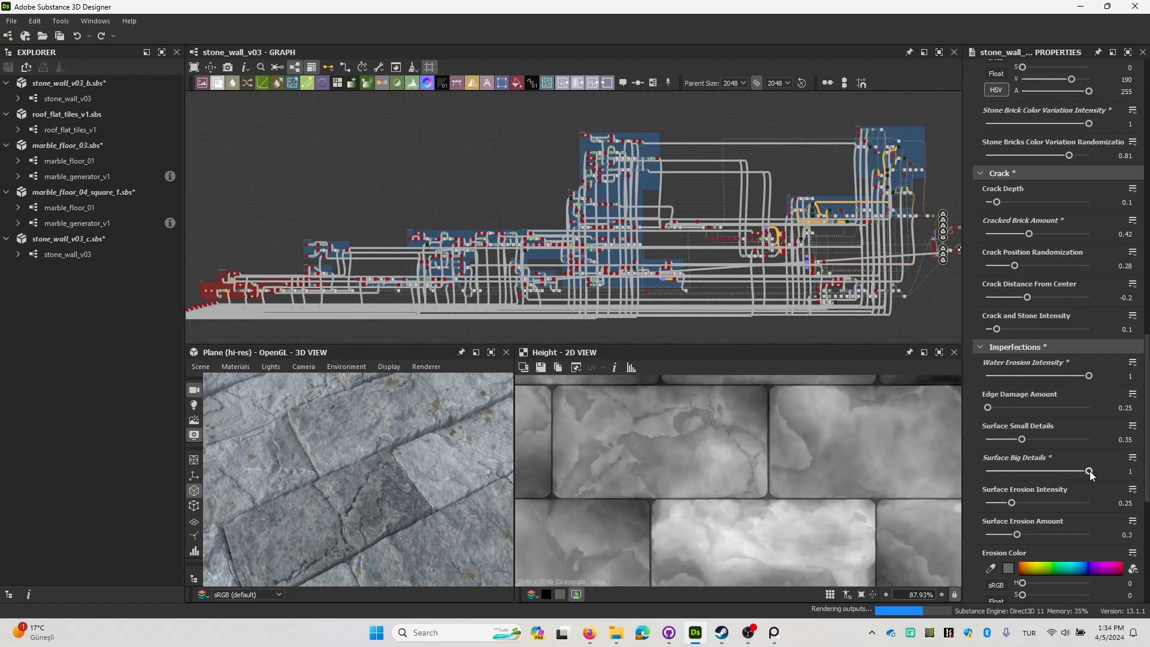
pyautogui.scroll(-5, 306, 477)
pyautogui.moveTo(306, 477); pyautogui.dragTo(435, 461)
pyautogui.scroll(6, 330, 490)
# Set the Surface Erosion Intensity to 0.77 and Surface Big Details to 0.3.
pyautogui.scroll(-3, 365, 454)
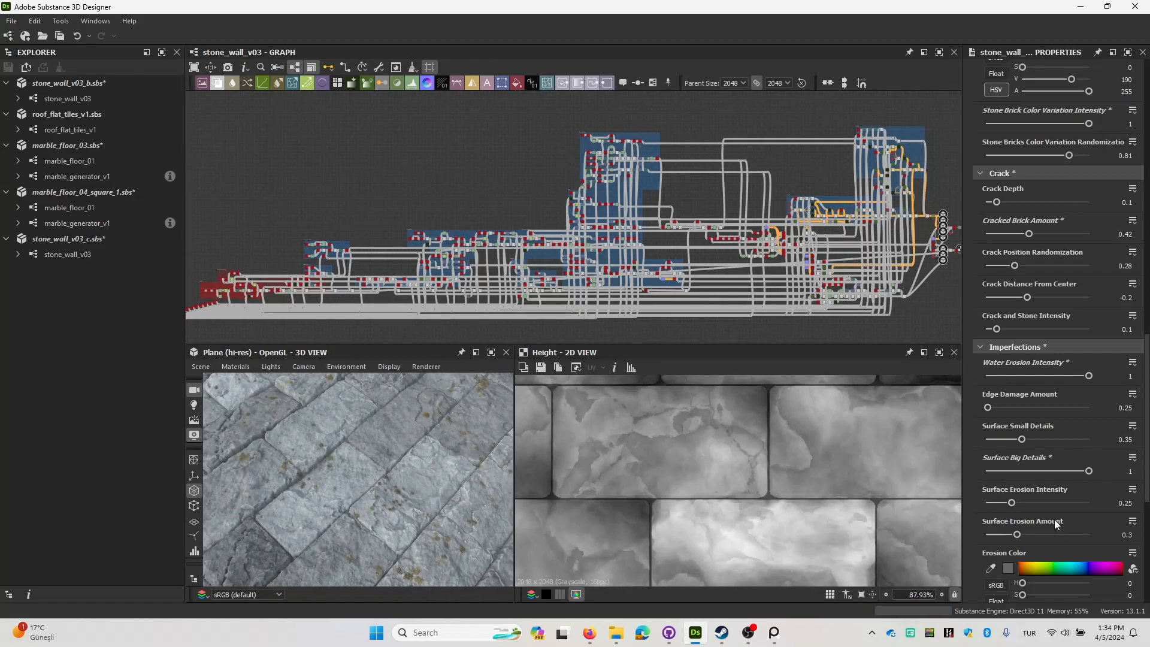
pyautogui.click(1065, 502)
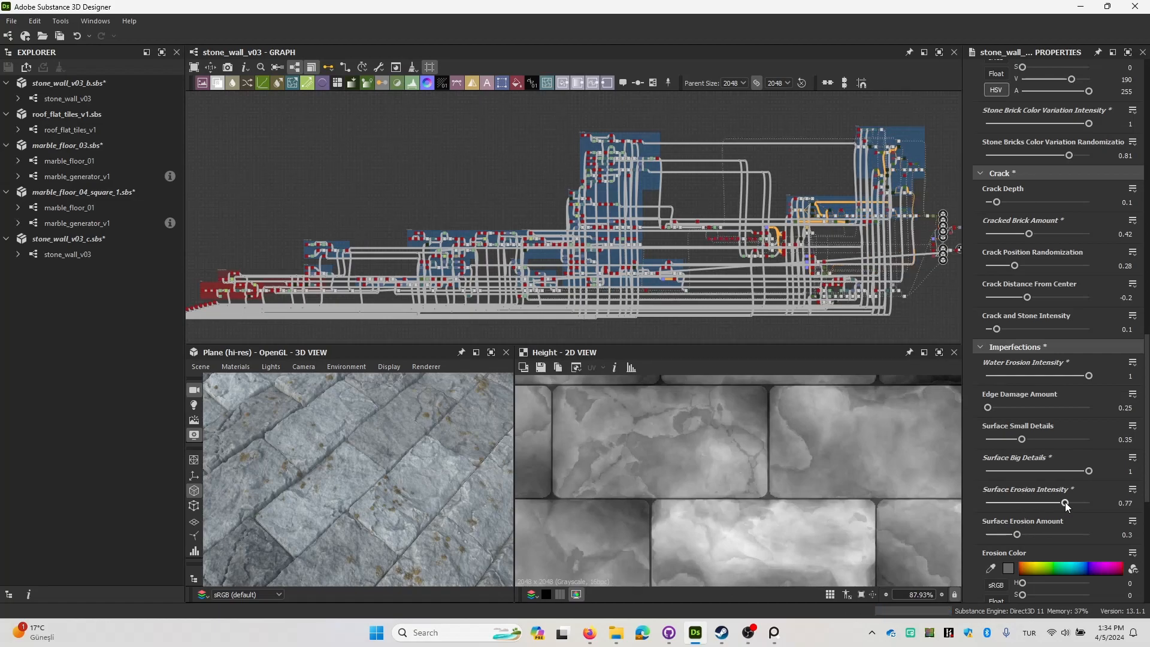
pyautogui.click(1019, 471)
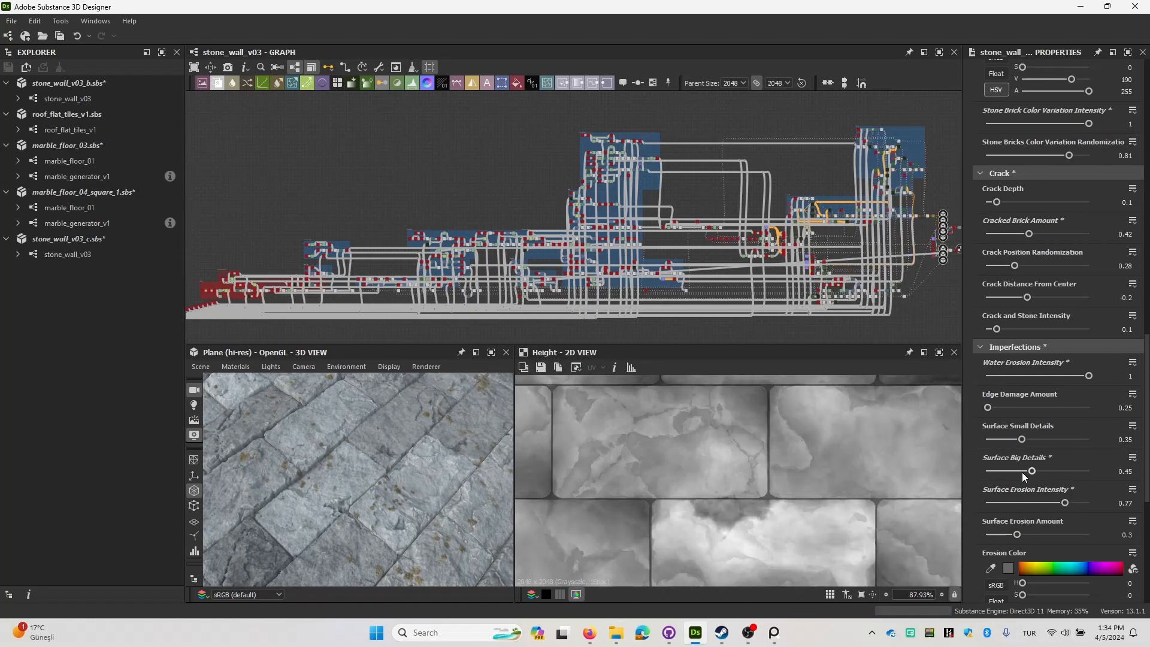
# Try a Surface Erosion Amount of 0.9, viewing the whole plane from a distance, and undo the change.
pyautogui.moveTo(1018, 534); pyautogui.dragTo(1040, 534)
pyautogui.click(1078, 533)
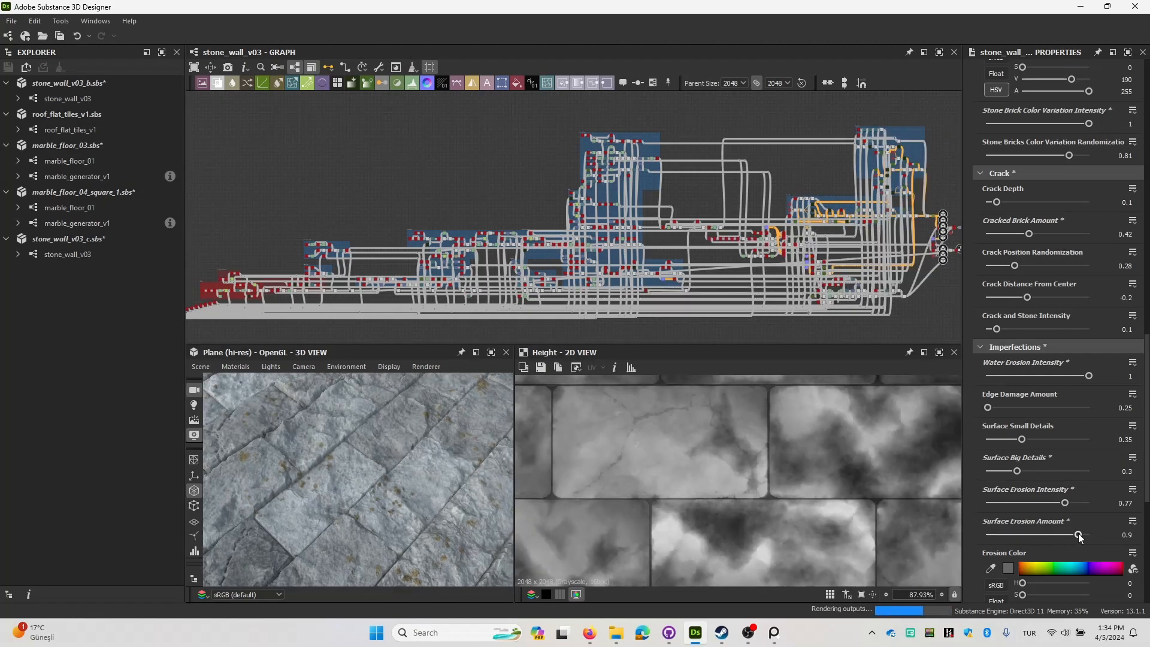
pyautogui.scroll(-5, 255, 445)
pyautogui.moveTo(264, 449); pyautogui.dragTo(308, 468)
pyautogui.moveTo(308, 469); pyautogui.dragTo(393, 490, button='middle')
pyautogui.scroll(-3, 393, 490)
pyautogui.moveTo(393, 487)
pyautogui.mouseDown()
pyautogui.moveTo(403, 466)
pyautogui.moveTo(448, 476)
pyautogui.moveTo(389, 483)
pyautogui.mouseUp()
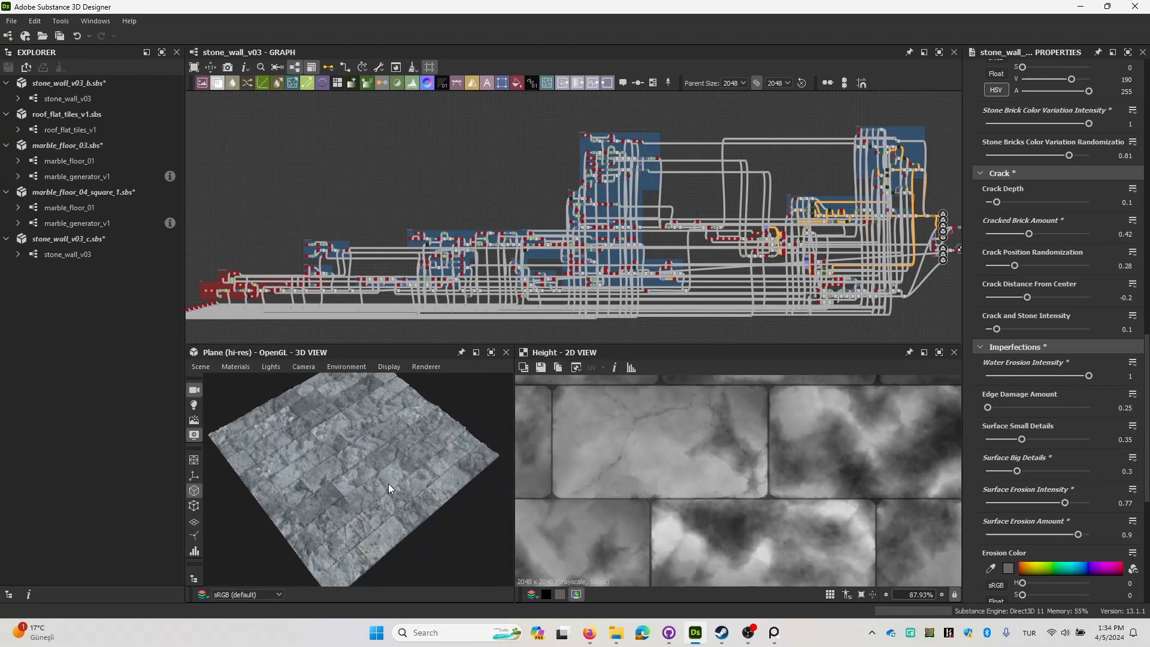
pyautogui.hotkey('ctrl', 'z')
pyautogui.hotkey('ctrl', 'z')
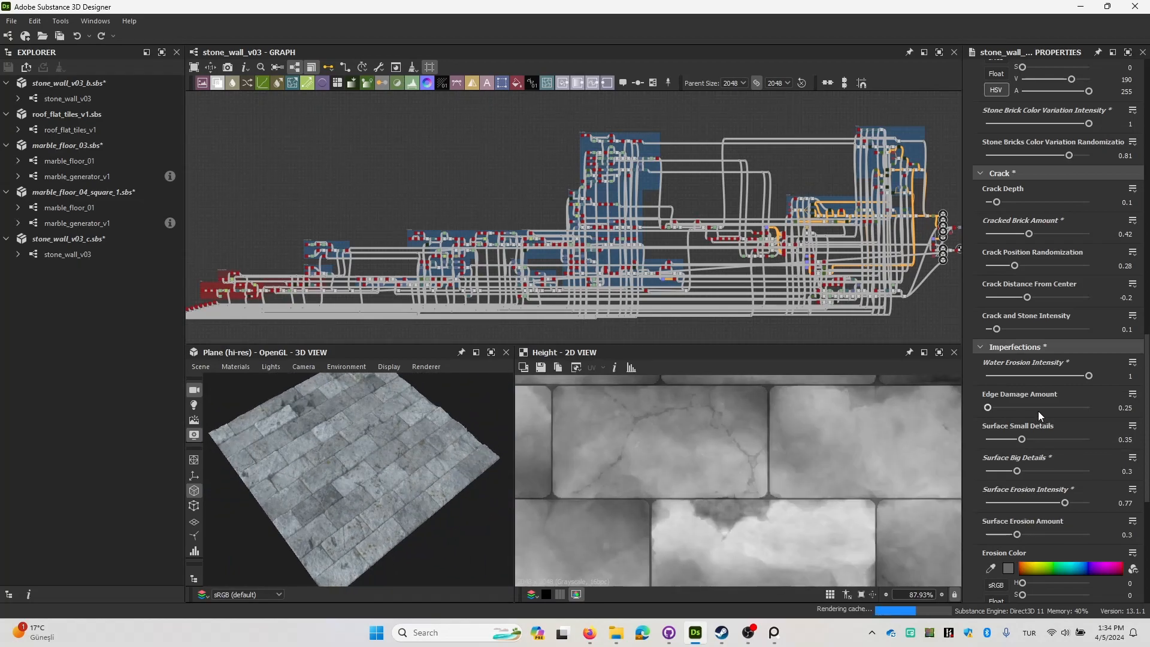
# Try Surface Scratches at 0.79 and 0.89 on a close-up of the bricks, undoing each change.
pyautogui.scroll(-7, 1046, 424)
pyautogui.scroll(-1, 1034, 407)
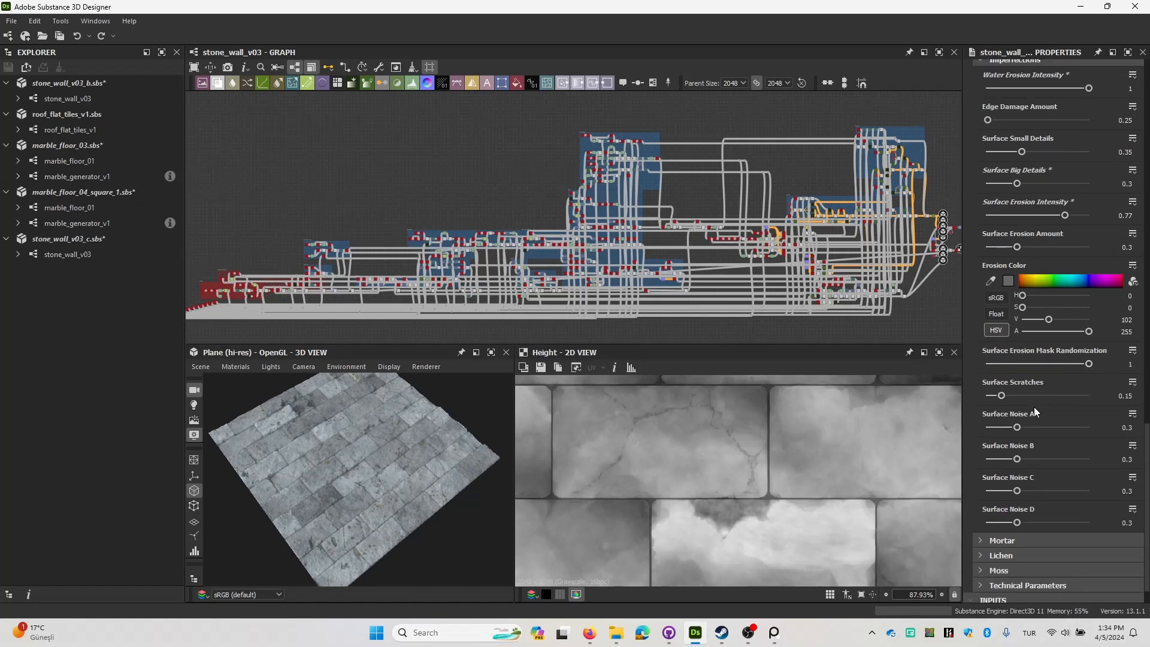
pyautogui.scroll(3, 400, 444)
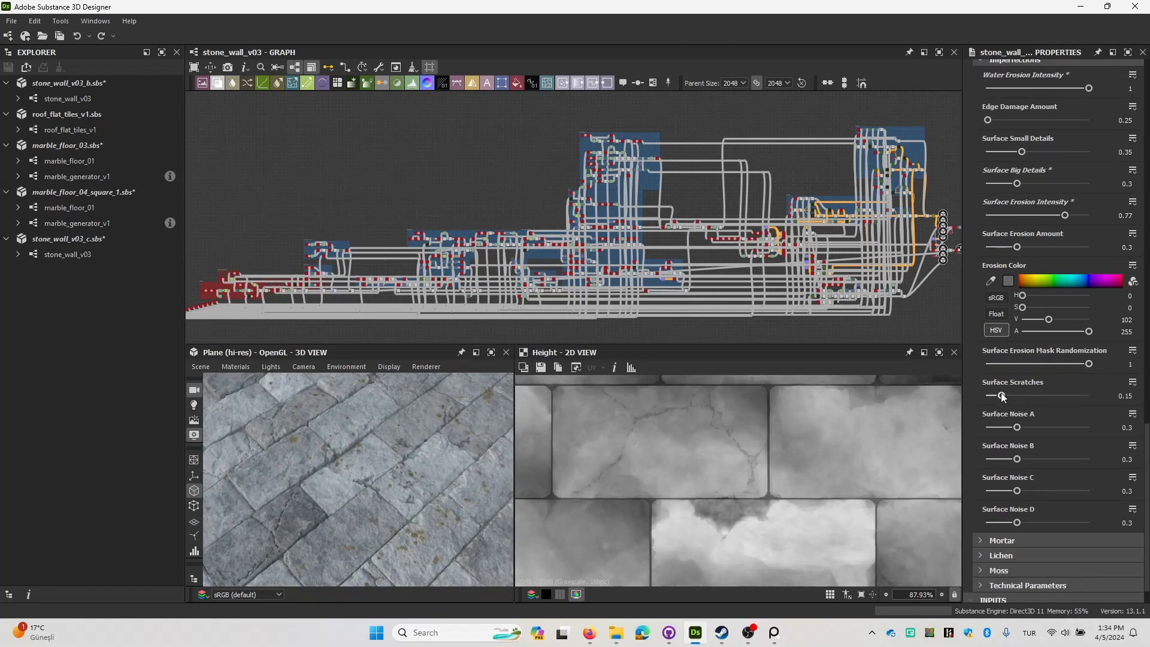
pyautogui.click(1067, 395)
pyautogui.scroll(3, 353, 439)
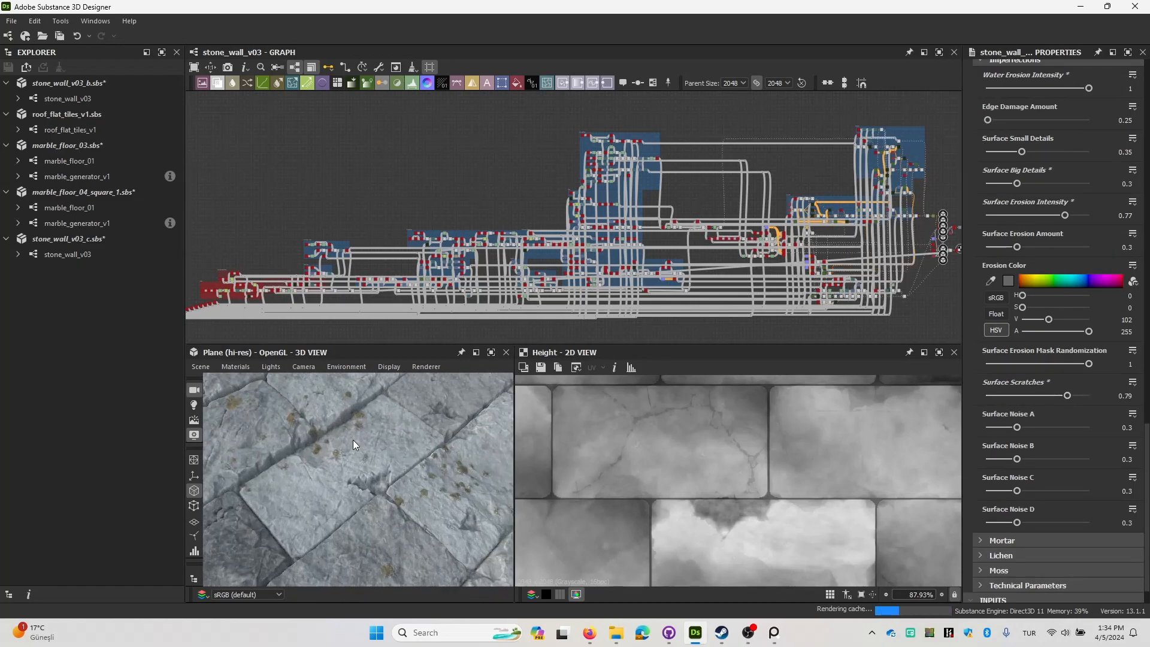
pyautogui.hotkey('ctrl', 'z')
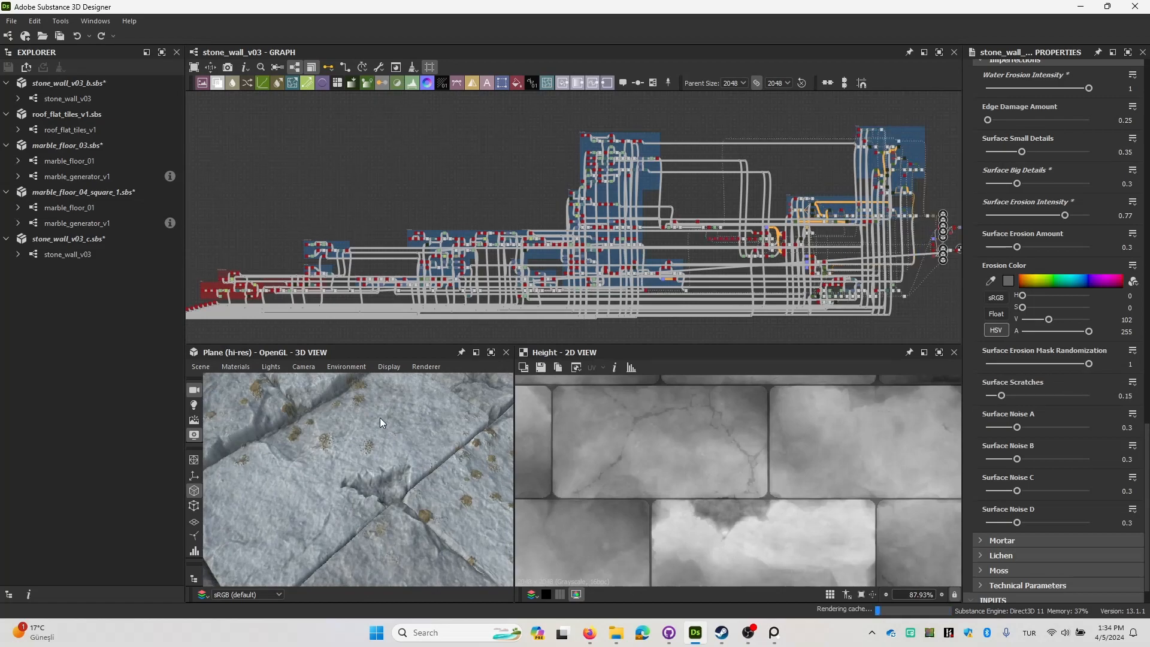
pyautogui.click(1079, 395)
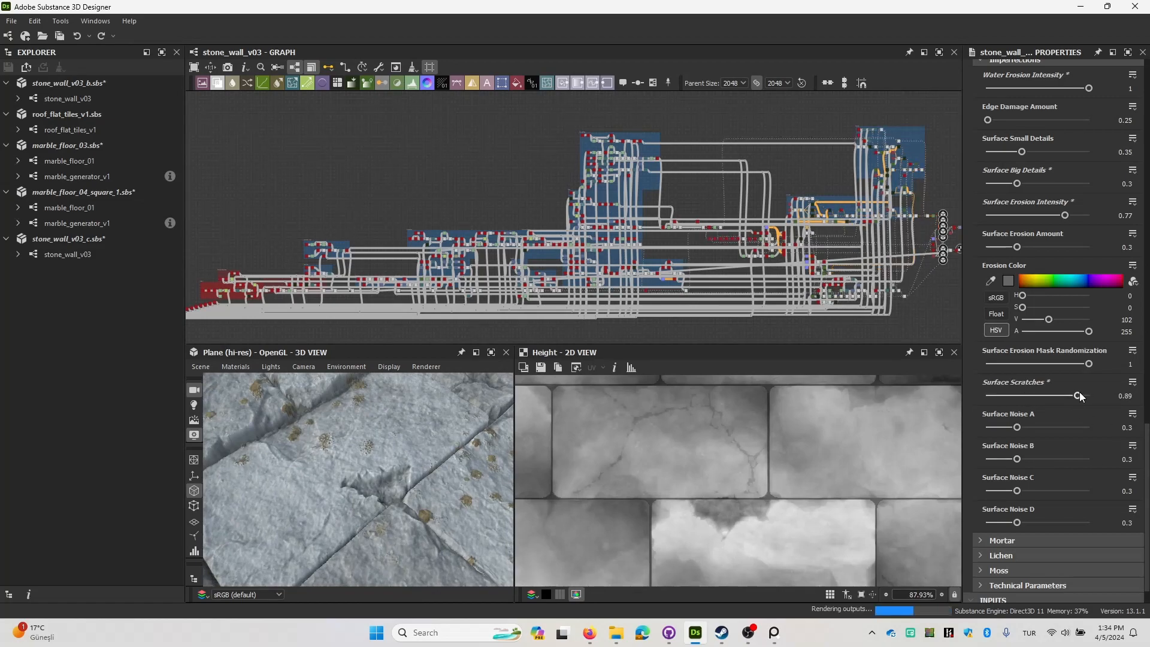
pyautogui.hotkey('ctrl', 'z')
# Try higher values for Surface Noise A, B and C one at a time, undoing each change.
pyautogui.click(1077, 428)
pyautogui.hotkey('ctrl', 'z')
pyautogui.click(1028, 458)
pyautogui.hotkey('ctrl', 'z')
pyautogui.click(1032, 490)
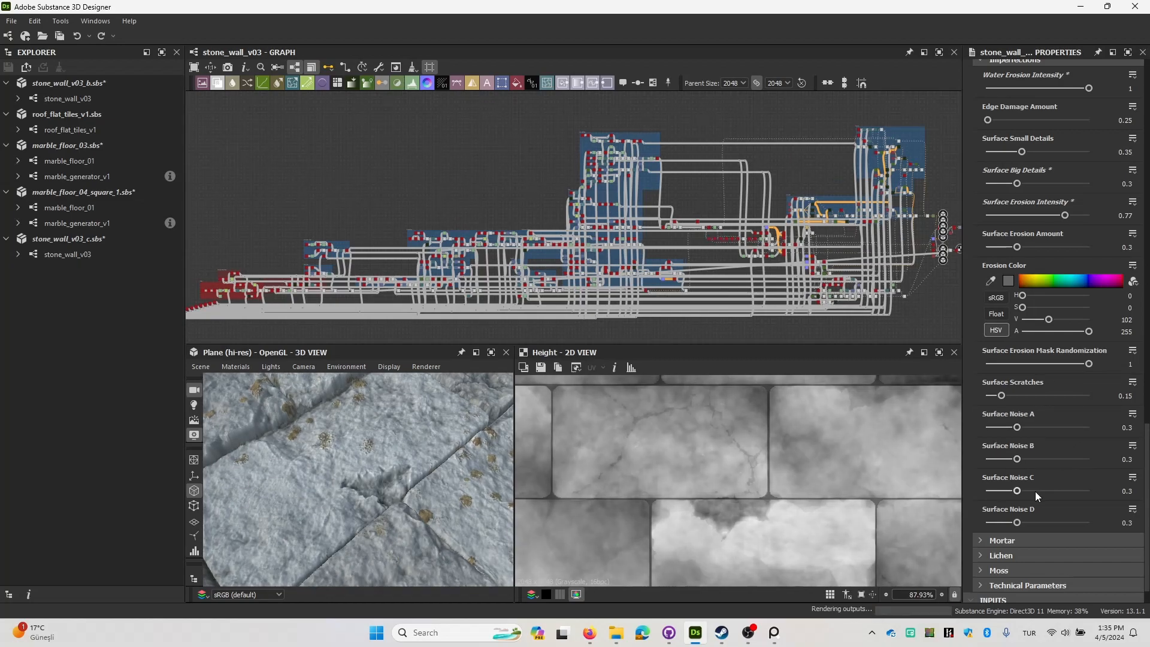
pyautogui.hotkey('ctrl', 'z')
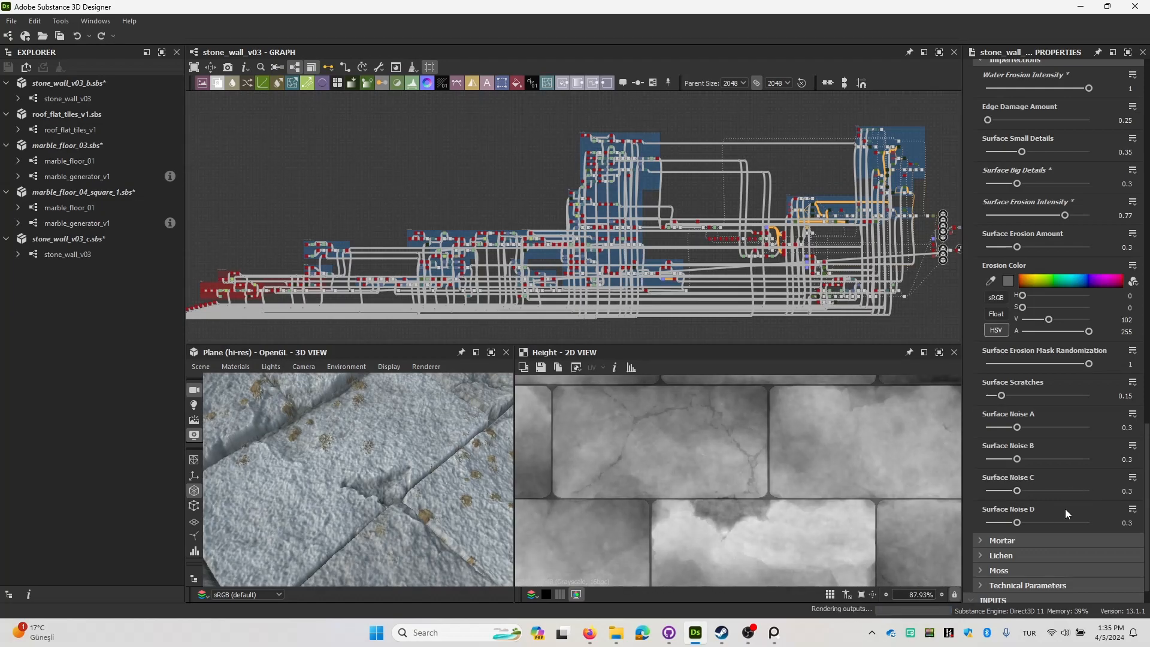
# Expand the Mortar parameters and set Mortar Thickness to 0.47, checking the joints between the bricks up close.
pyautogui.scroll(-1, 1023, 483)
pyautogui.click(981, 505)
pyautogui.scroll(-5, 1022, 411)
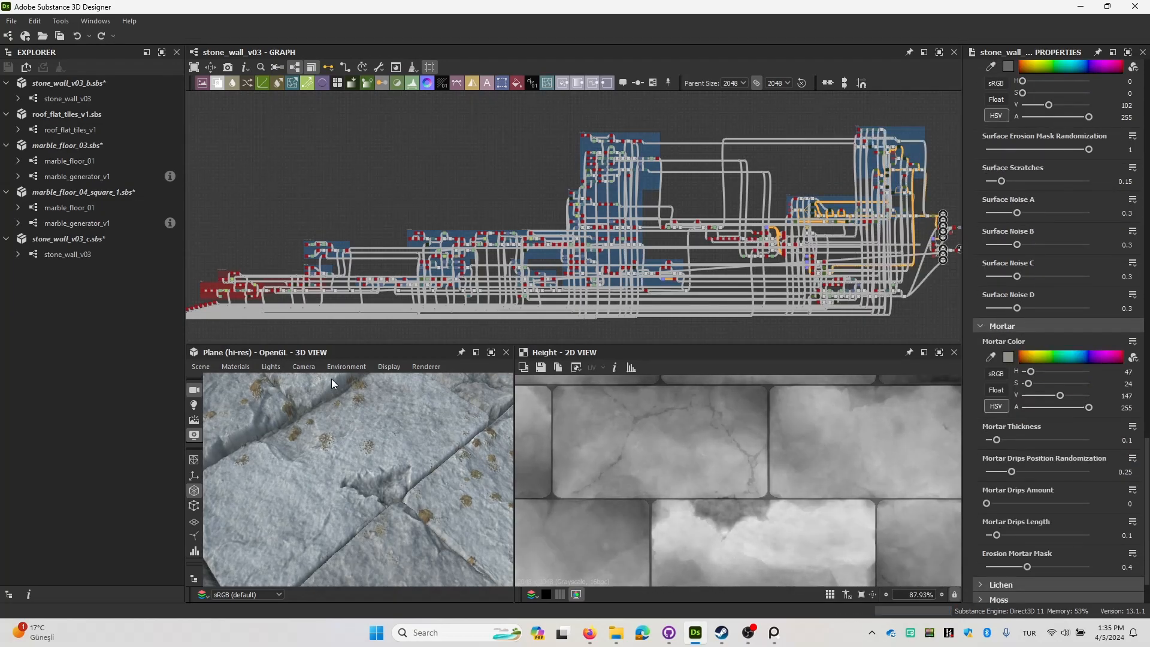
pyautogui.scroll(-6, 362, 419)
pyautogui.moveTo(361, 418); pyautogui.dragTo(406, 438)
pyautogui.moveTo(998, 440); pyautogui.dragTo(1035, 440)
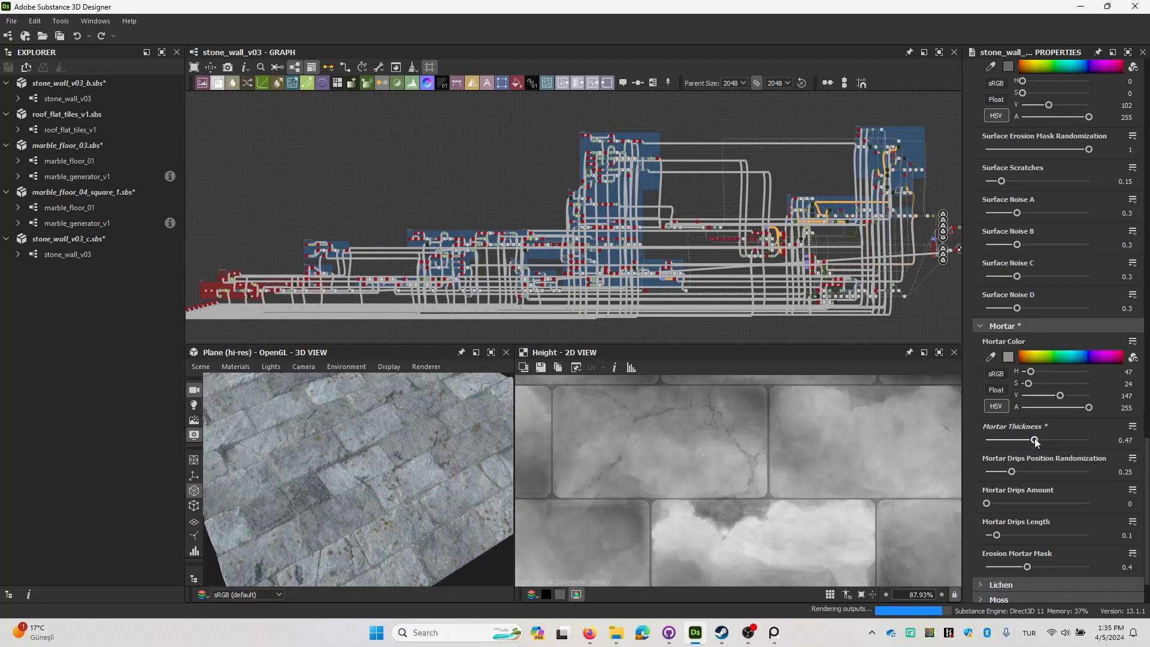
pyautogui.moveTo(234, 441); pyautogui.dragTo(419, 498)
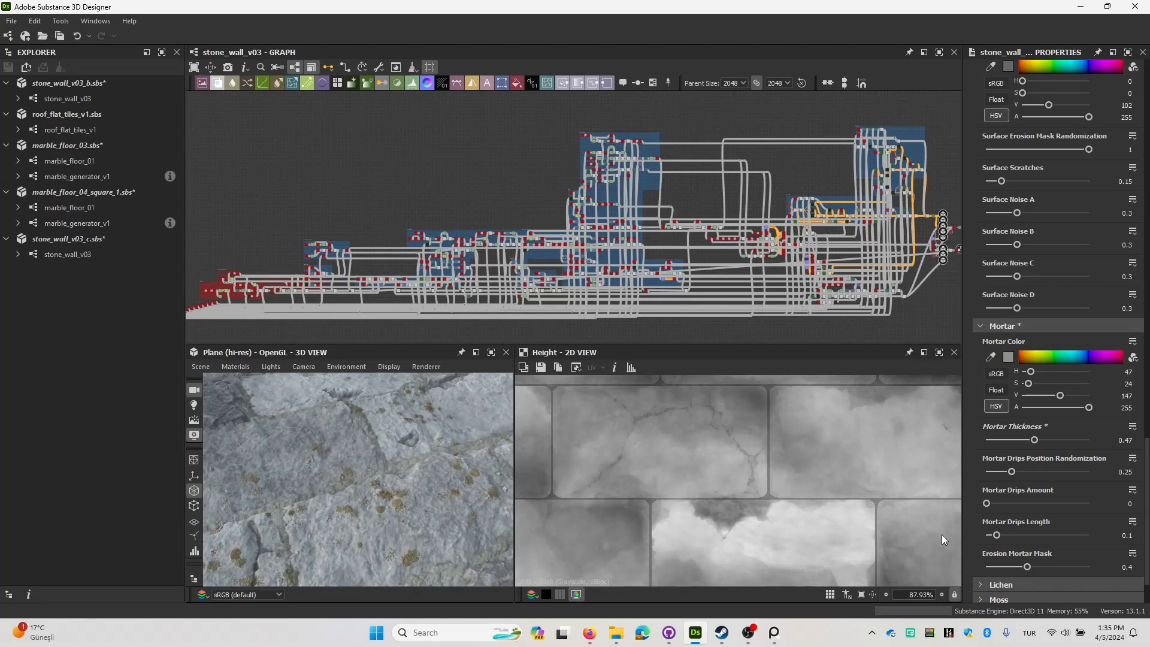
# Set Mortar Drips Amount to 0.47 and Mortar Drips Length to 0.51.
pyautogui.moveTo(997, 505); pyautogui.dragTo(1038, 535)
pyautogui.scroll(-5, 392, 478)
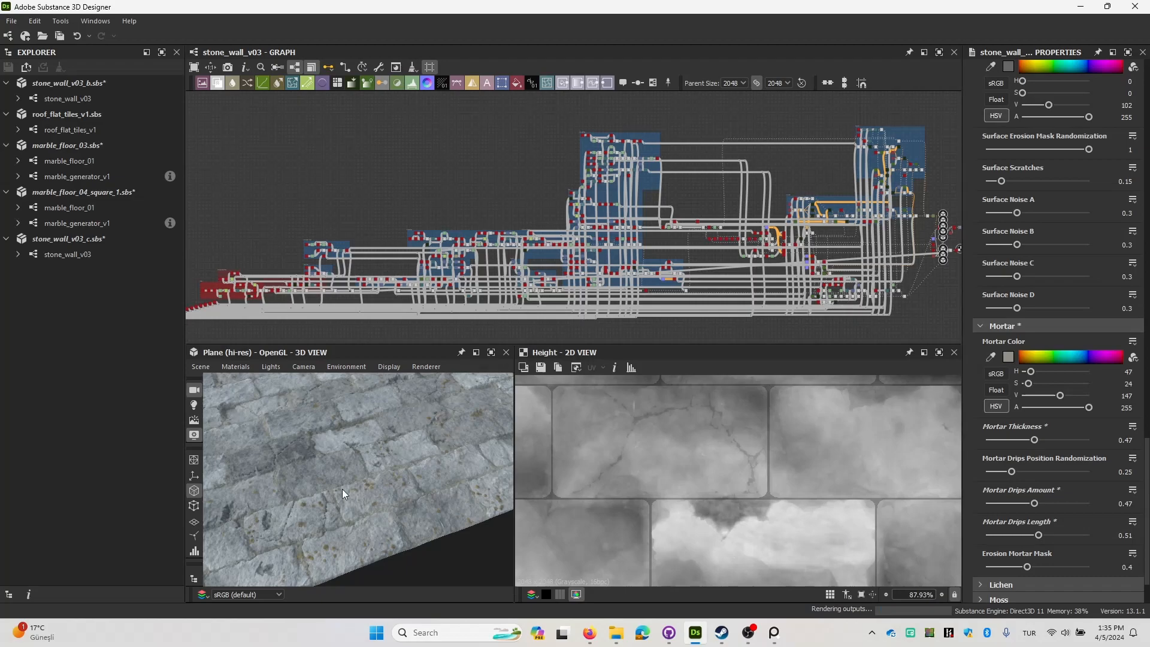
pyautogui.scroll(5, 359, 479)
pyautogui.moveTo(355, 466); pyautogui.dragTo(419, 450)
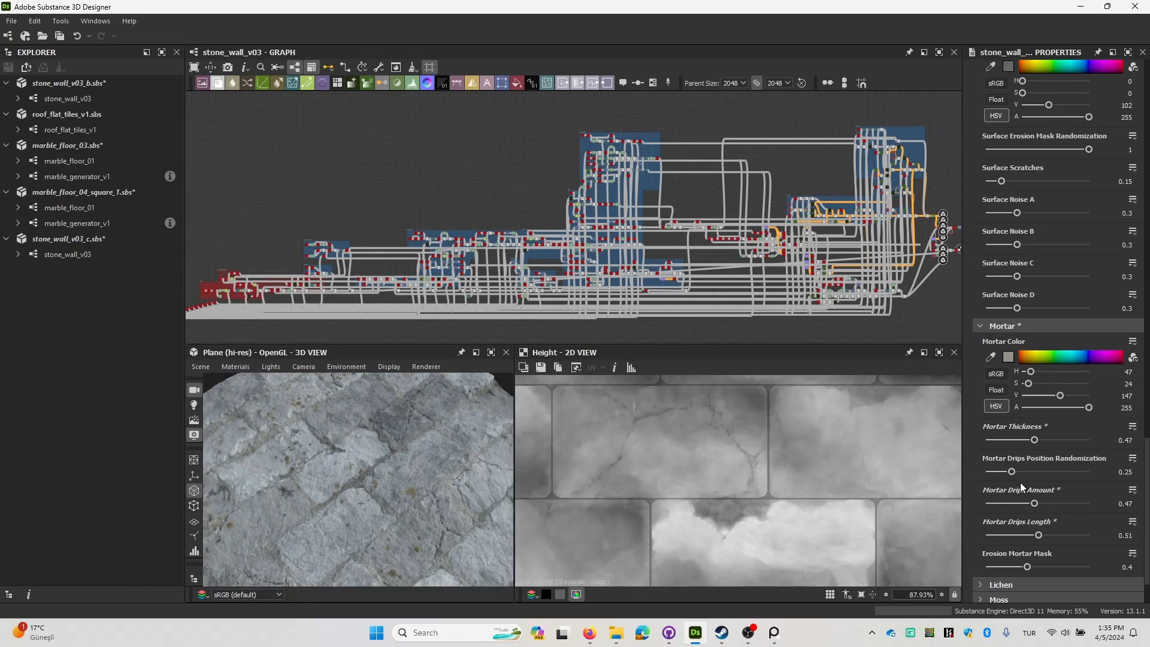
# Try an Erosion Mortar Mask of 0.87 and undo the change.
pyautogui.scroll(-2, 1020, 483)
pyautogui.moveTo(1028, 503); pyautogui.dragTo(1076, 502)
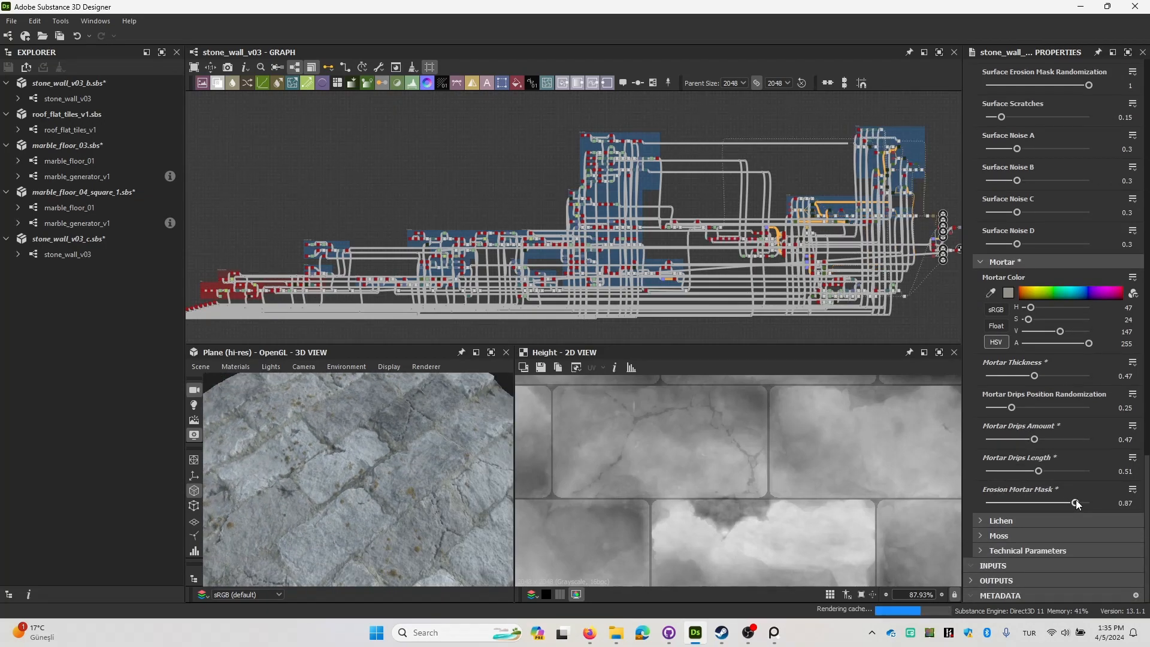
pyautogui.hotkey('ctrl', 'z')
# Expand the Lichen parameters and examine the lichen spots on the bricks from near and far.
pyautogui.click(999, 521)
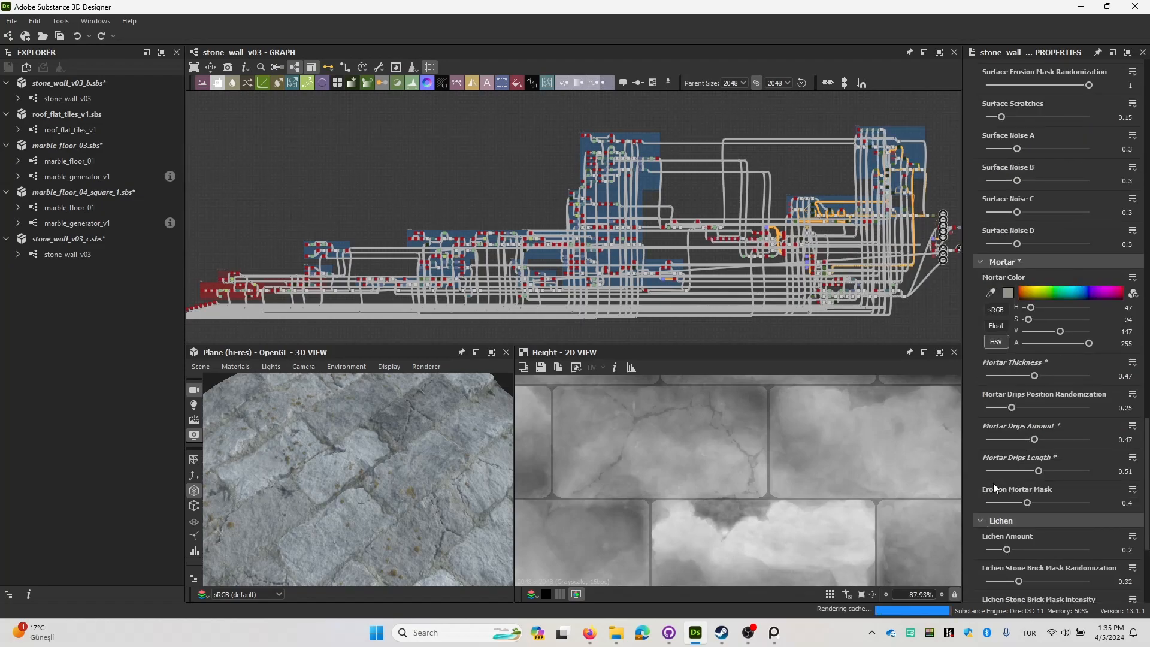
pyautogui.scroll(-4, 1000, 447)
pyautogui.moveTo(345, 422); pyautogui.dragTo(472, 484)
pyautogui.moveTo(394, 451); pyautogui.dragTo(403, 472)
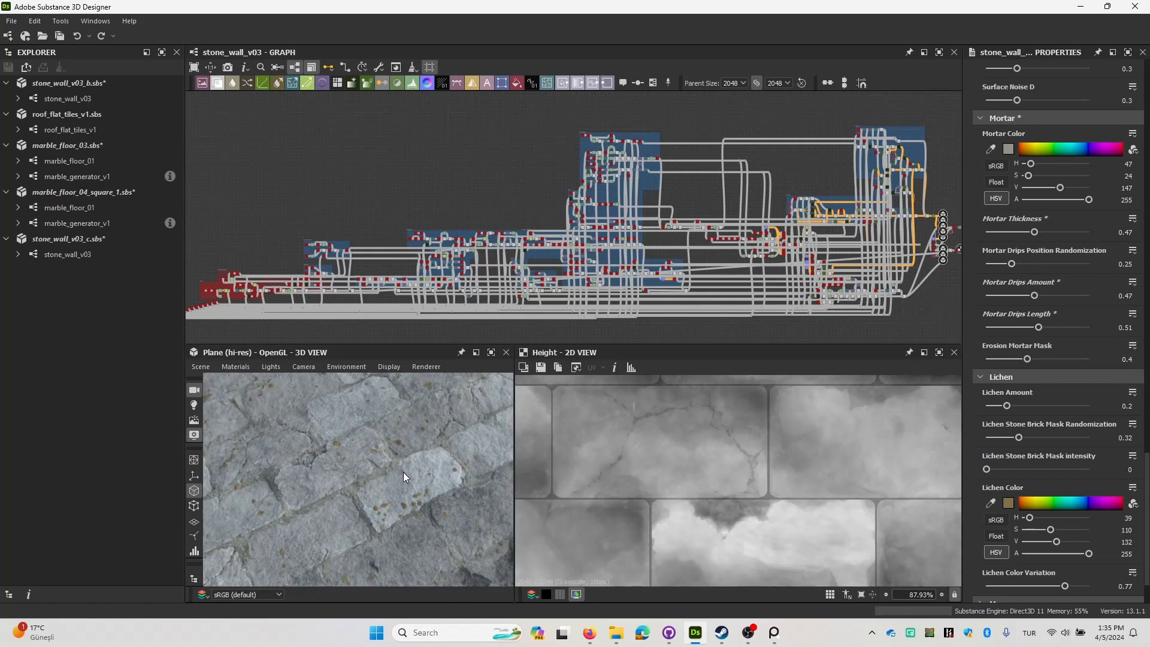
pyautogui.scroll(3, 404, 473)
pyautogui.moveTo(404, 473)
pyautogui.mouseDown(button='middle')
pyautogui.moveTo(376, 462)
pyautogui.moveTo(412, 458)
pyautogui.mouseUp(button='middle')
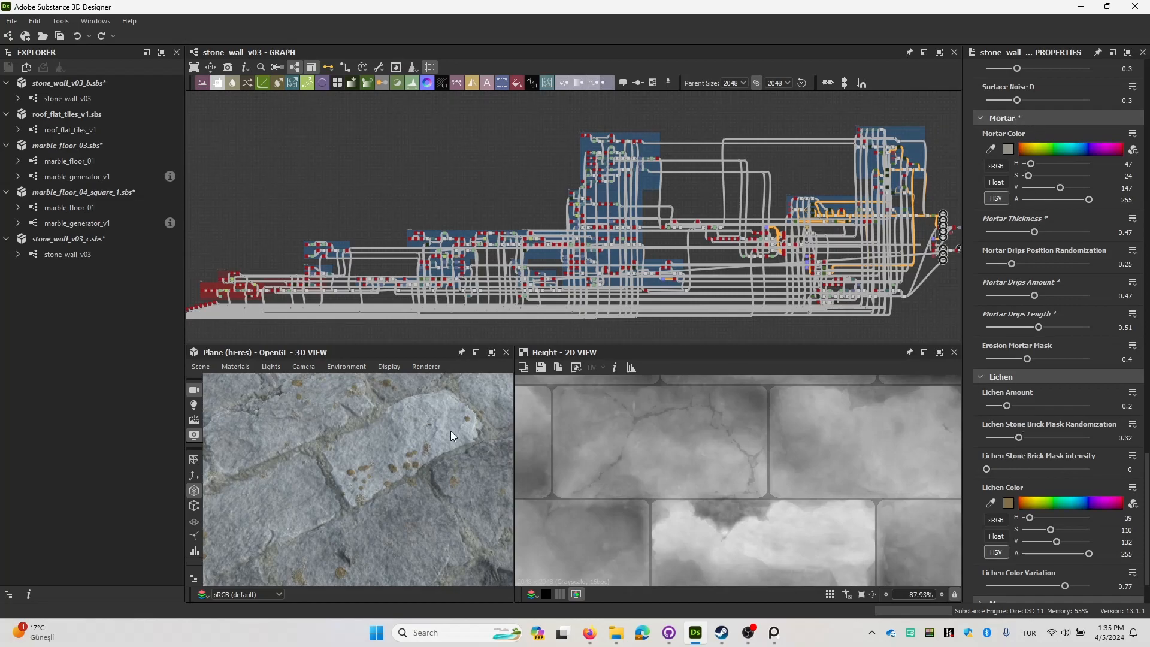
pyautogui.scroll(-3, 405, 465)
pyautogui.moveTo(405, 464); pyautogui.dragTo(422, 479)
pyautogui.scroll(-4, 422, 479)
pyautogui.scroll(4, 409, 460)
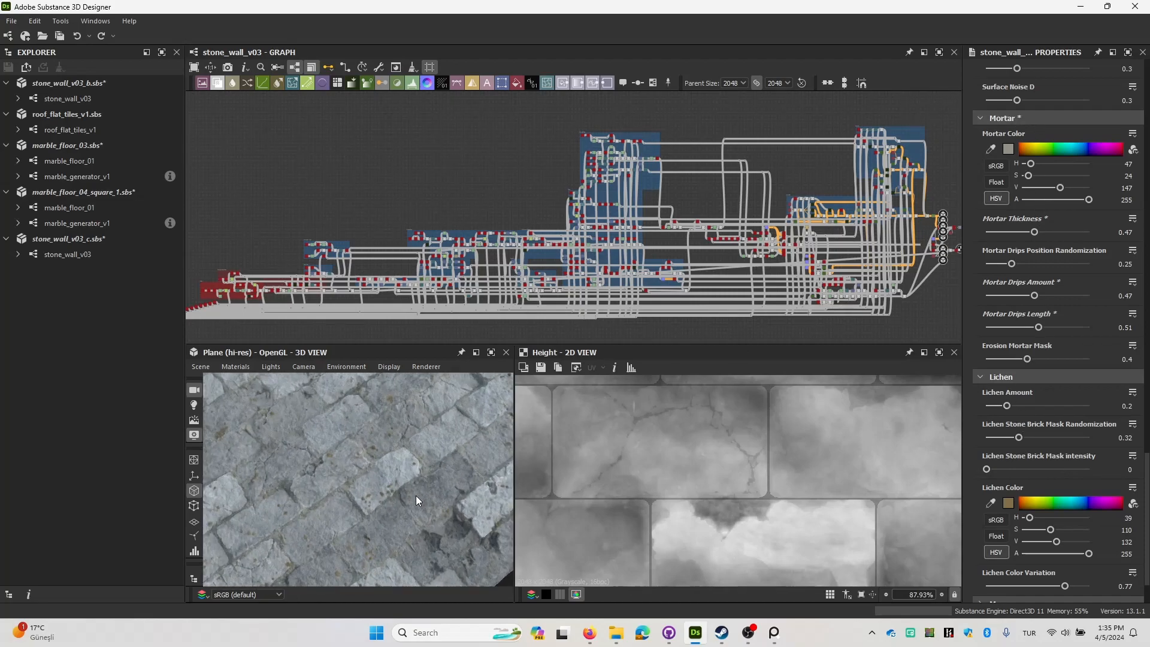
pyautogui.scroll(3, 384, 458)
pyautogui.moveTo(383, 458); pyautogui.dragTo(411, 427, button='middle')
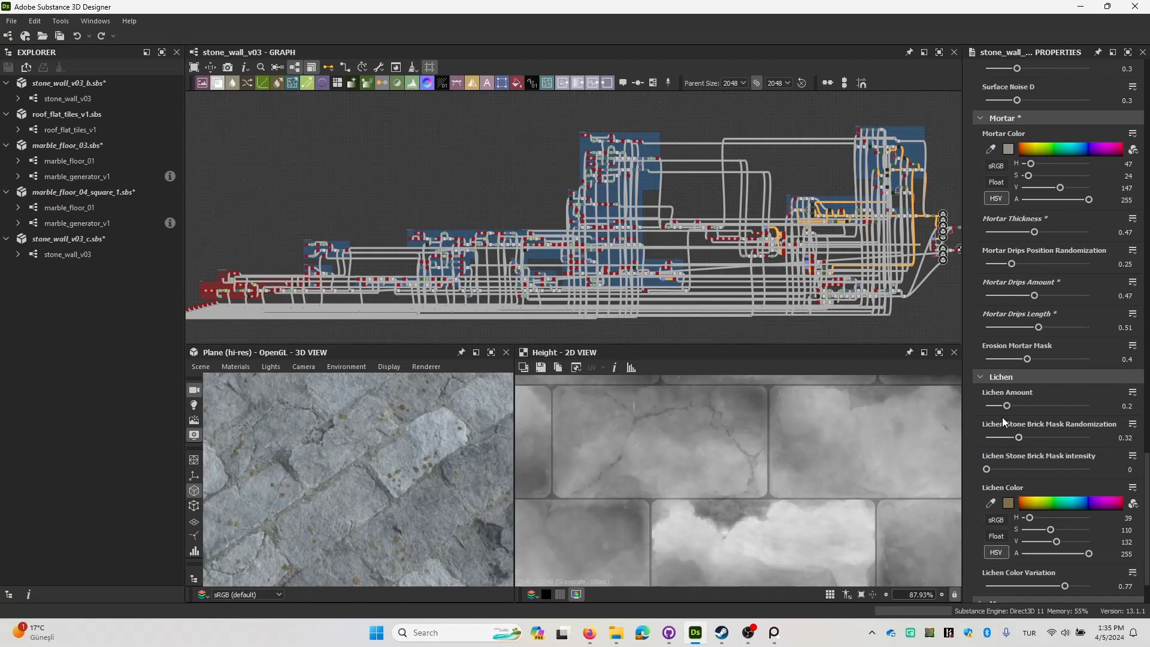
# Try Lichen Amount at 0.51 and 0.26, viewing the coverage on the plane, and undo the changes.
pyautogui.click(1039, 407)
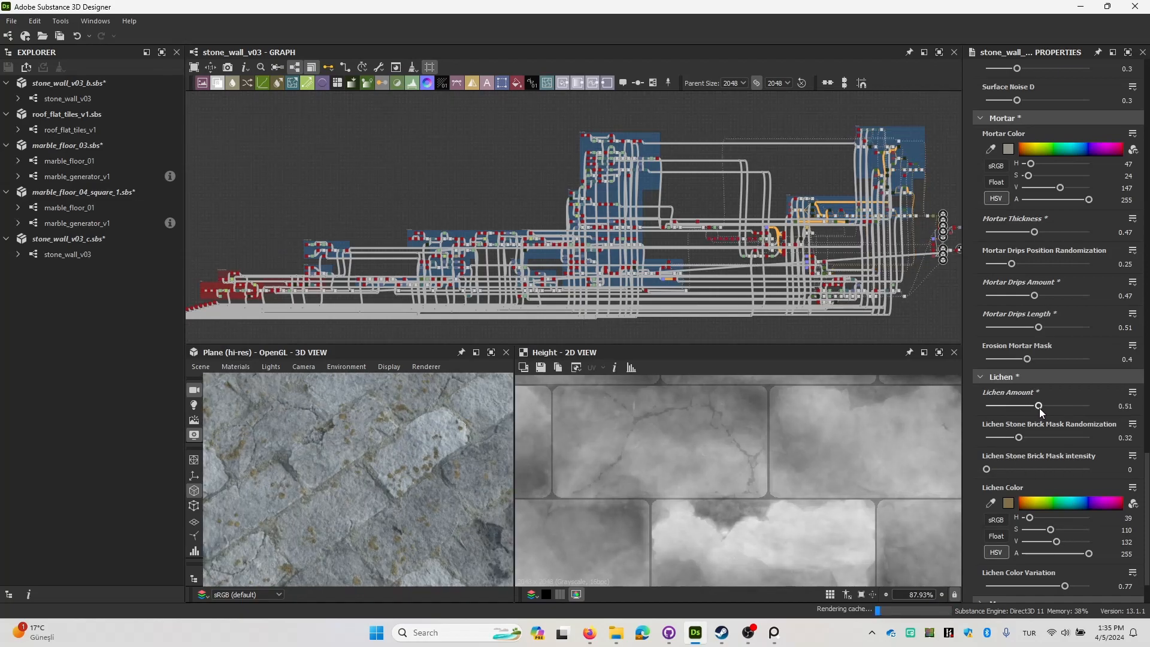
pyautogui.scroll(-5, 376, 495)
pyautogui.moveTo(376, 495)
pyautogui.mouseDown()
pyautogui.moveTo(452, 458)
pyautogui.moveTo(383, 493)
pyautogui.mouseUp()
pyautogui.scroll(6, 384, 494)
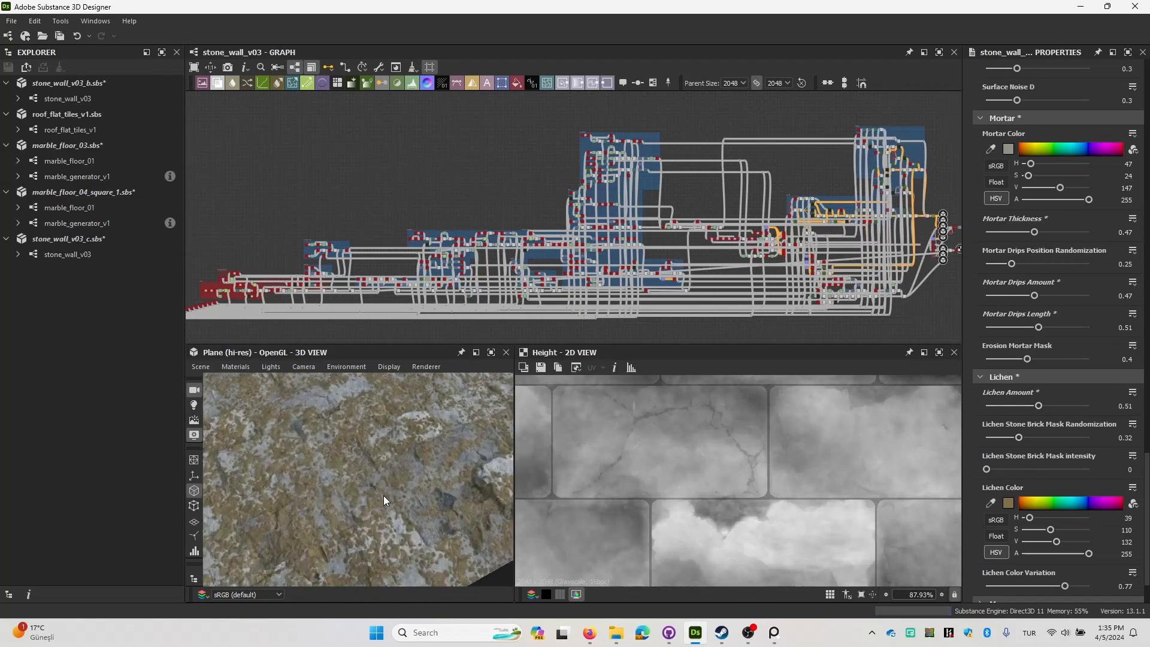
pyautogui.click(1012, 406)
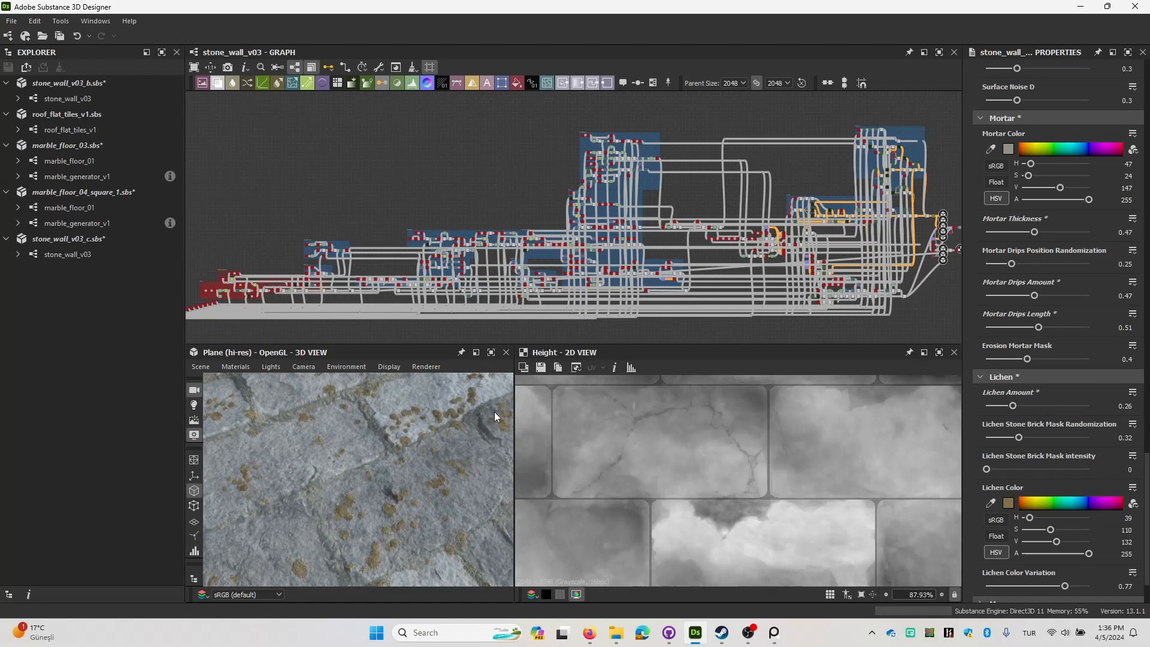
pyautogui.scroll(-8, 380, 473)
pyautogui.moveTo(380, 473)
pyautogui.mouseDown()
pyautogui.moveTo(411, 419)
pyautogui.moveTo(394, 491)
pyautogui.moveTo(398, 467)
pyautogui.mouseUp()
pyautogui.scroll(10, 394, 492)
pyautogui.hotkey('ctrl', 'z')
# Try the purple #514b84 as Lichen Color on a close-up brick and undo the change.
pyautogui.scroll(-2, 1072, 475)
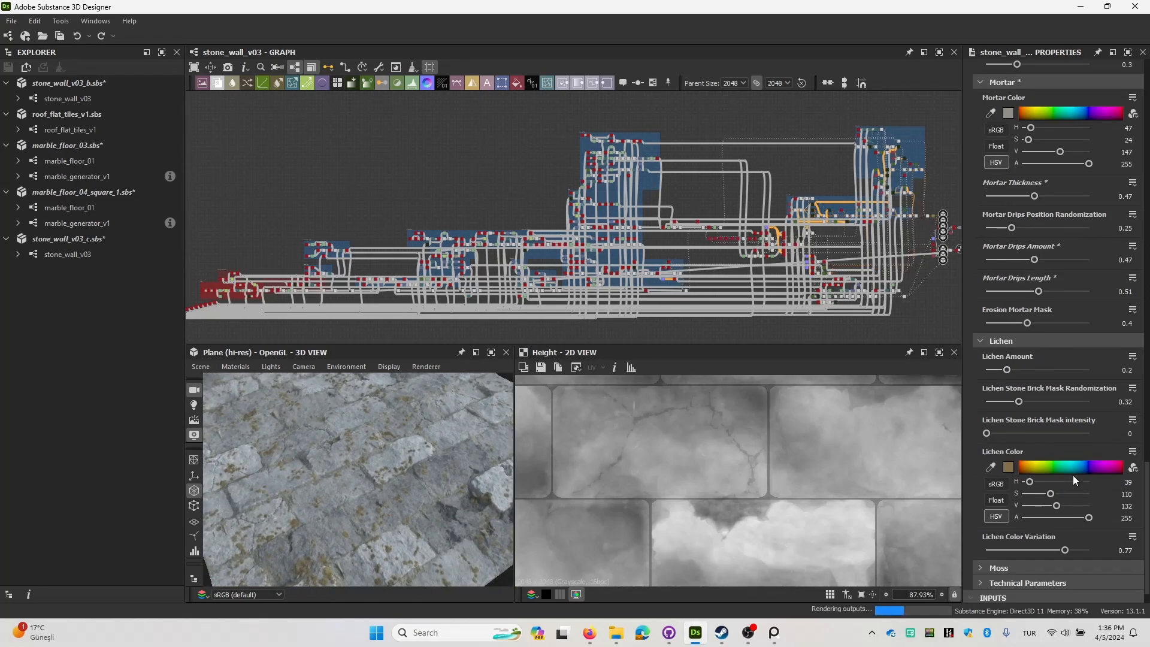
pyautogui.click(1009, 435)
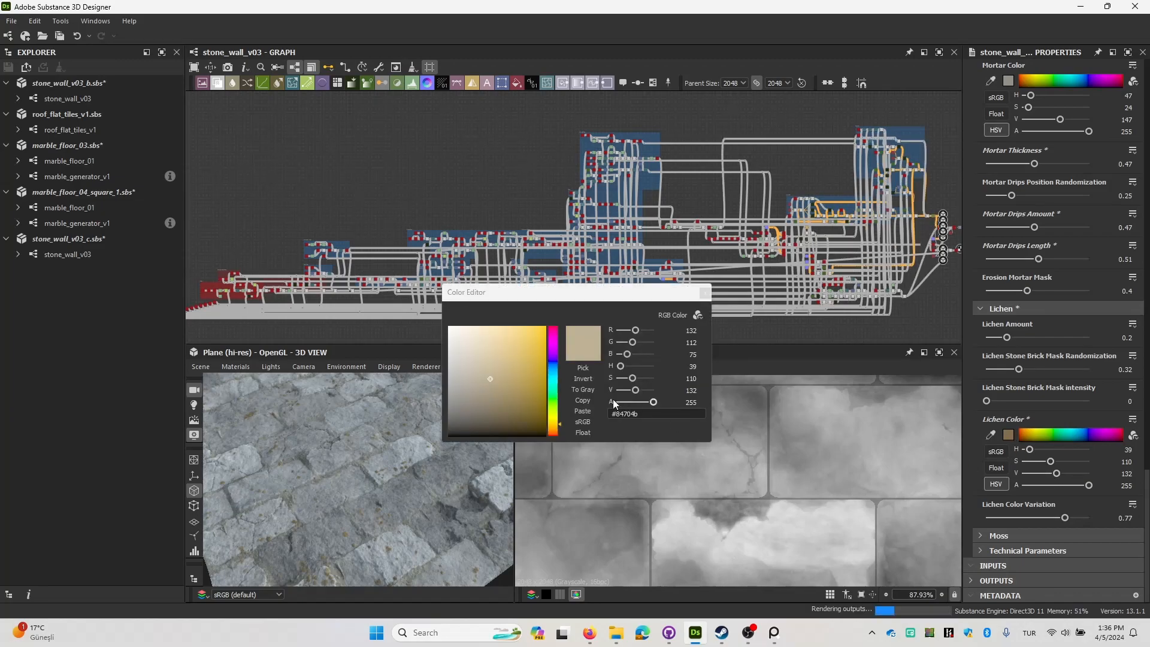
pyautogui.click(552, 358)
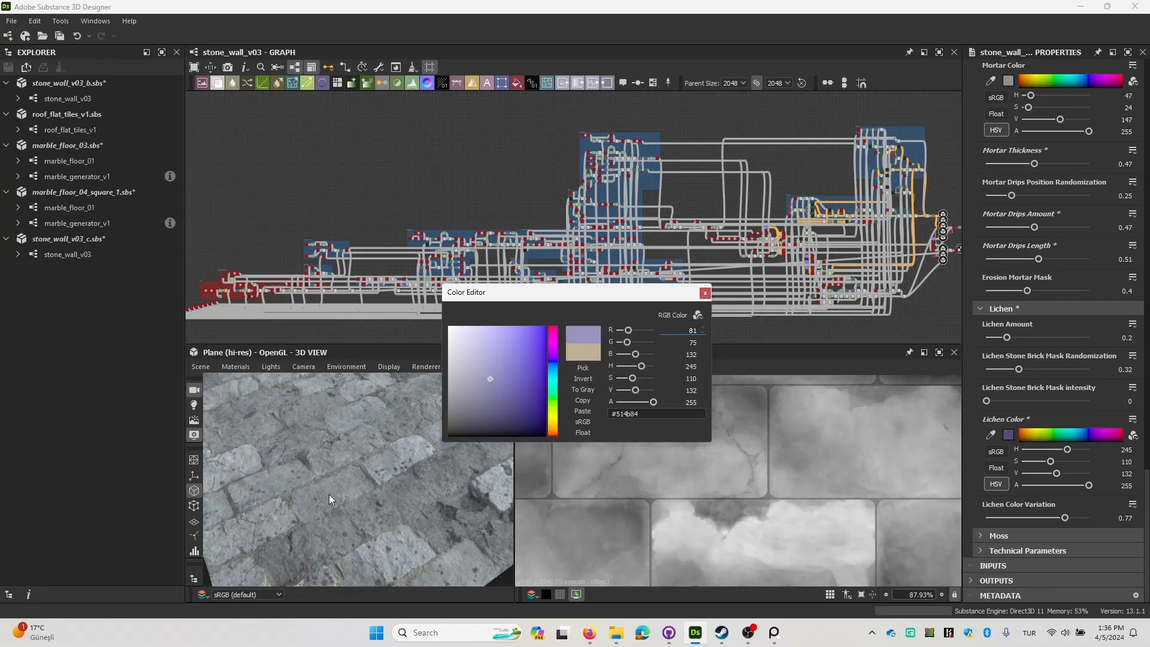
pyautogui.scroll(5, 409, 497)
pyautogui.moveTo(408, 497)
pyautogui.mouseDown()
pyautogui.moveTo(390, 516)
pyautogui.moveTo(390, 495)
pyautogui.mouseUp()
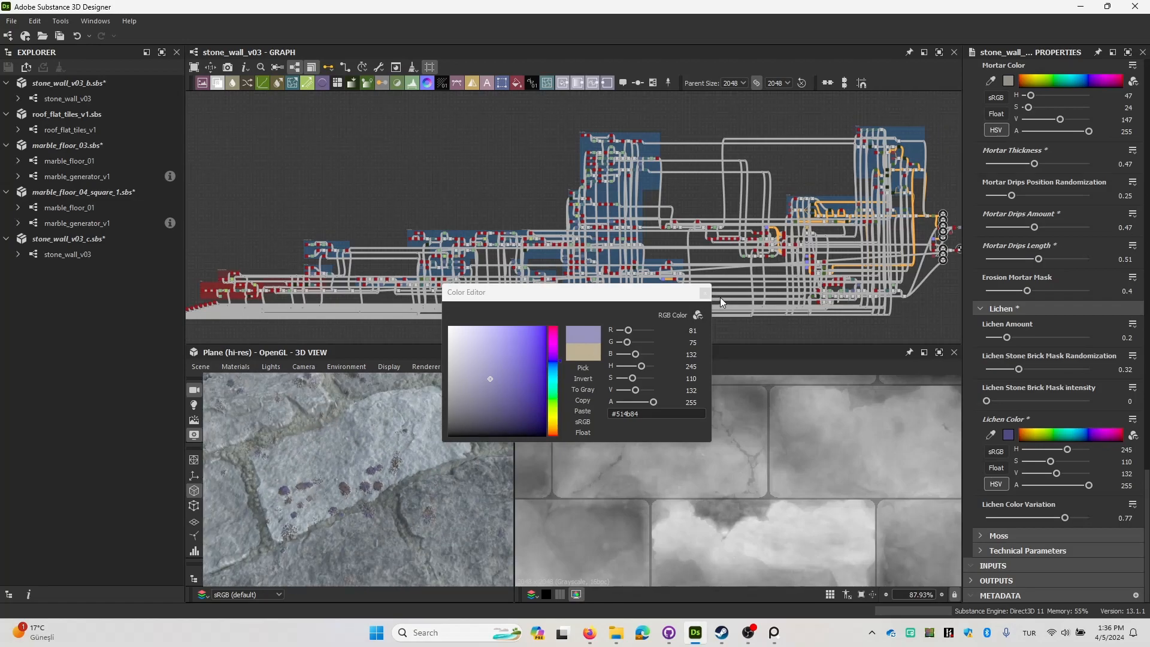
pyautogui.hotkey('ctrl', 'z')
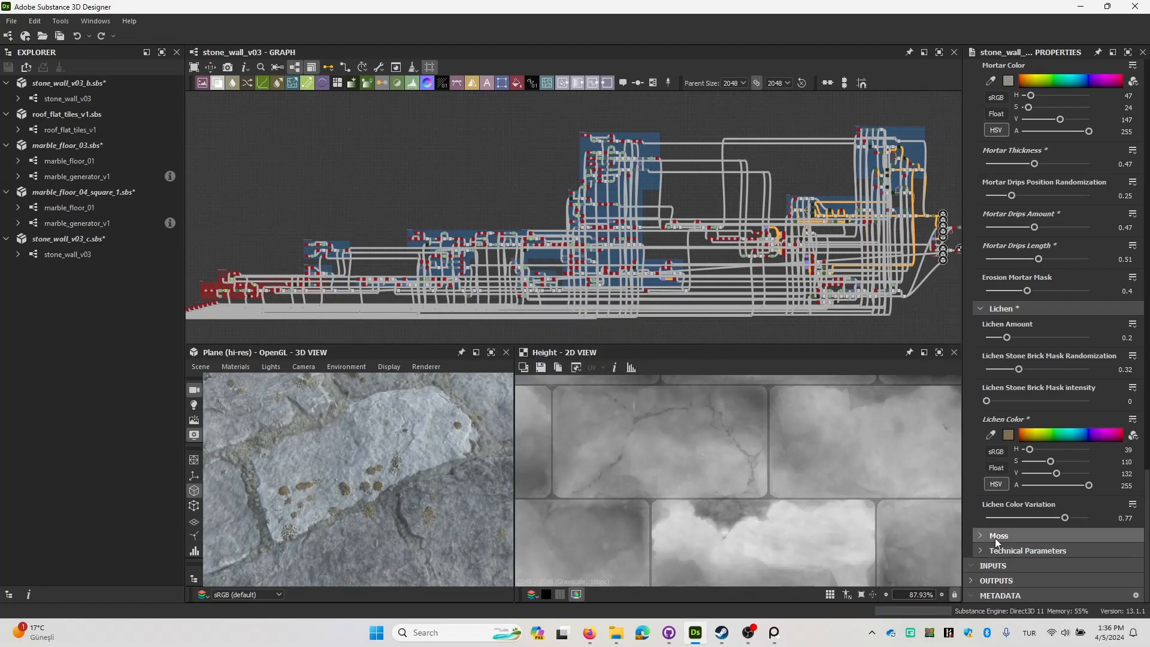
# Expand the Moss parameters and raise Moss Amount to 0.22 and on to 0.38.
pyautogui.click(994, 538)
pyautogui.scroll(-3, 1018, 431)
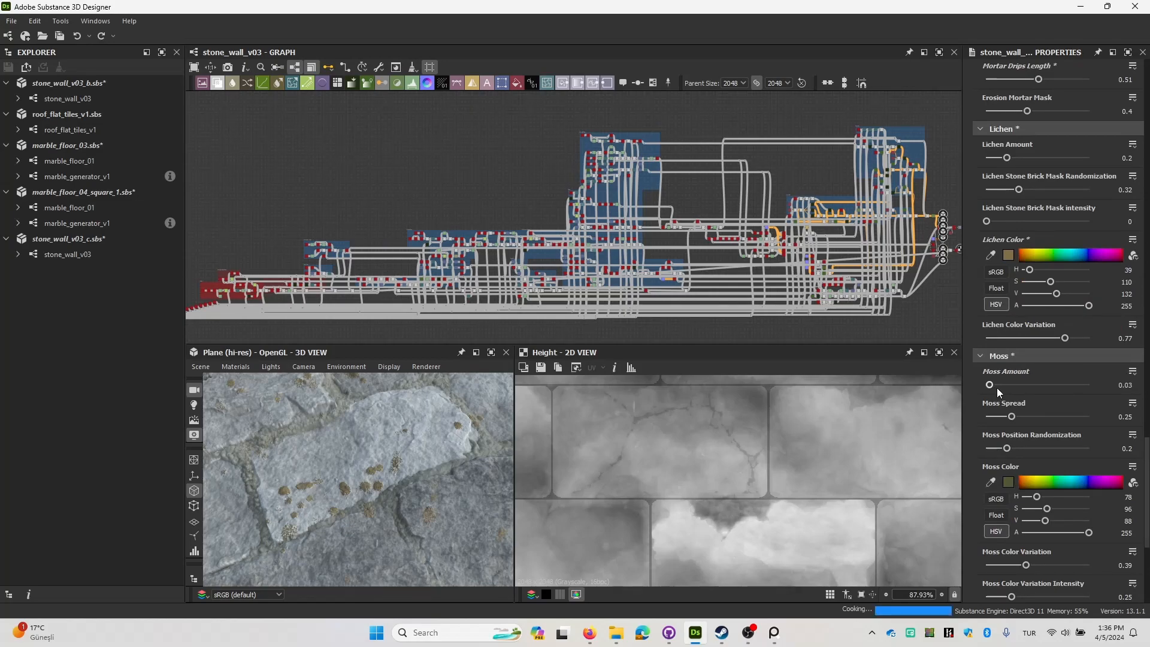
pyautogui.moveTo(998, 387); pyautogui.dragTo(1009, 389)
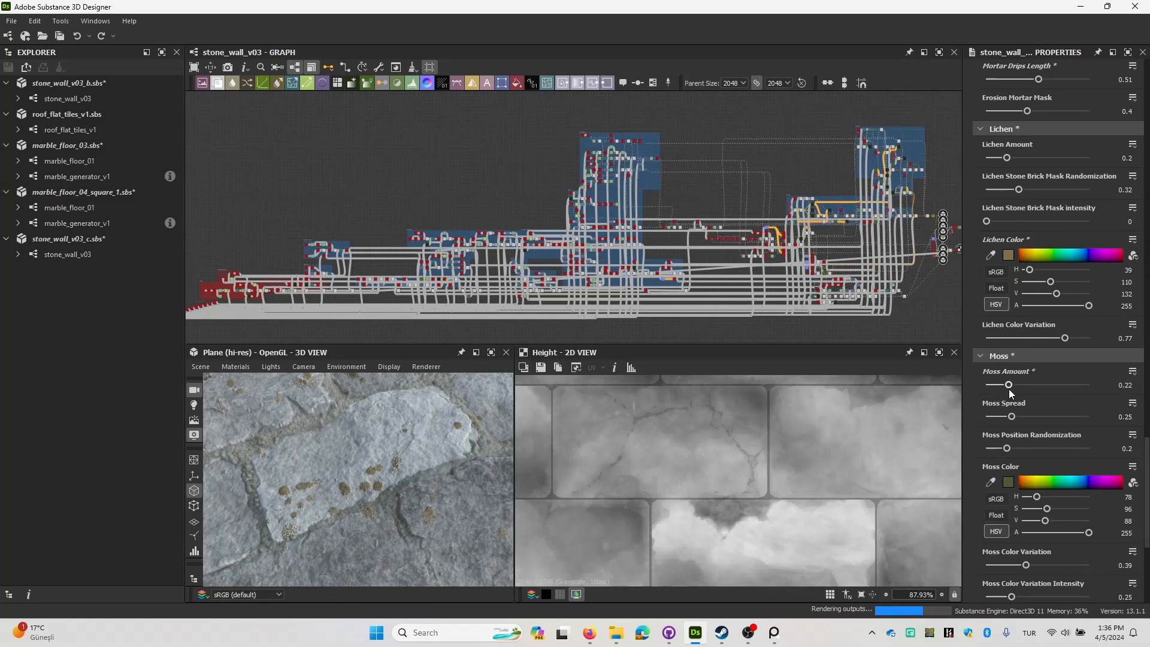
pyautogui.scroll(-5, 374, 427)
pyautogui.moveTo(376, 428); pyautogui.dragTo(438, 454)
pyautogui.moveTo(1008, 384); pyautogui.dragTo(1024, 388)
pyautogui.moveTo(239, 511); pyautogui.dragTo(389, 492)
# Examine the moss between the bricks on the 3D plane and in the height map.
pyautogui.scroll(4, 413, 469)
pyautogui.scroll(-5, 419, 474)
pyautogui.scroll(7, 360, 501)
pyautogui.scroll(-3, 379, 480)
pyautogui.moveTo(418, 483); pyautogui.dragTo(678, 491)
pyautogui.scroll(-5, 695, 491)
pyautogui.scroll(4, 667, 455)
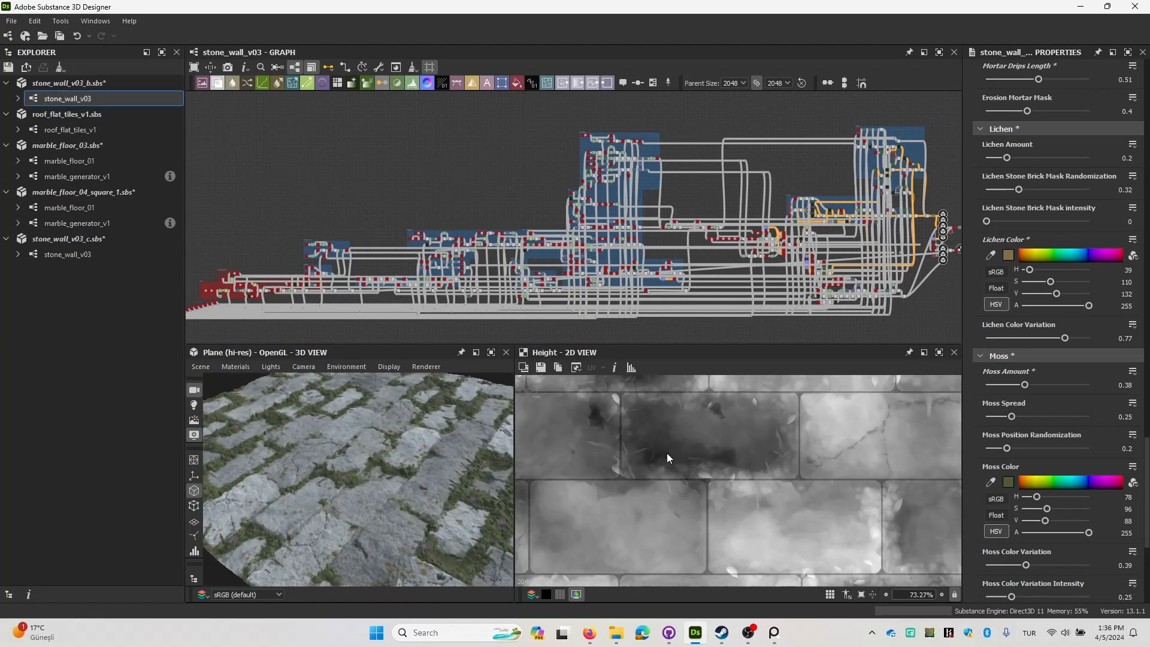
pyautogui.moveTo(728, 438); pyautogui.dragTo(734, 438, button='middle')
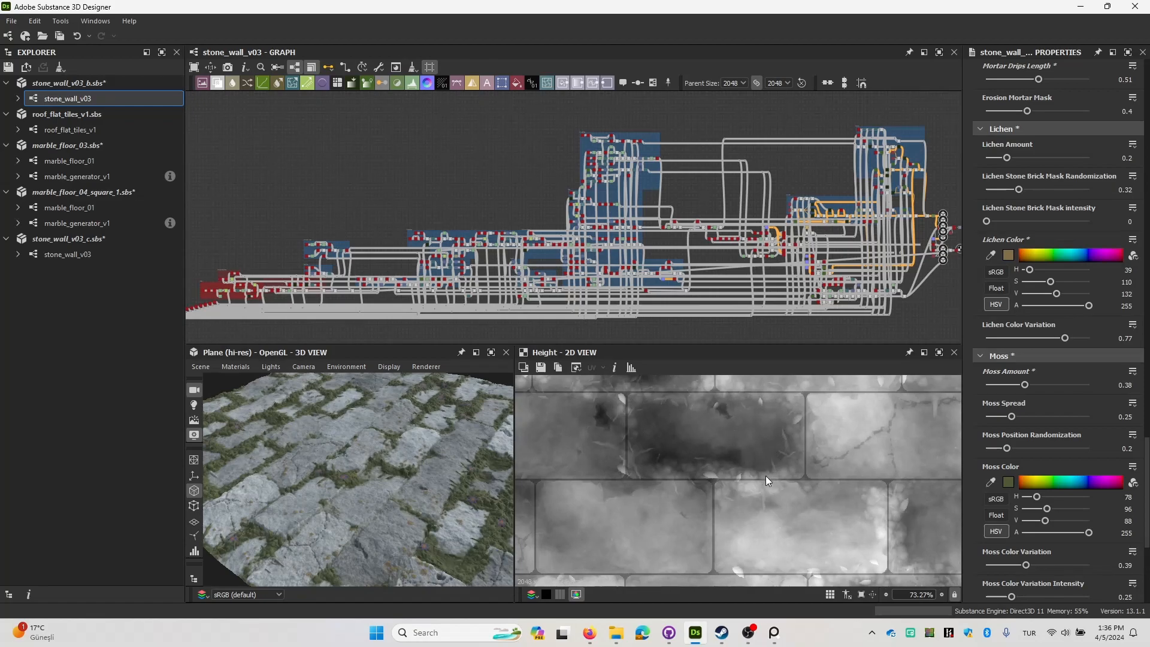
# Try a Moss Amount of 0.87, viewing the whole plane, and undo the change.
pyautogui.click(1076, 385)
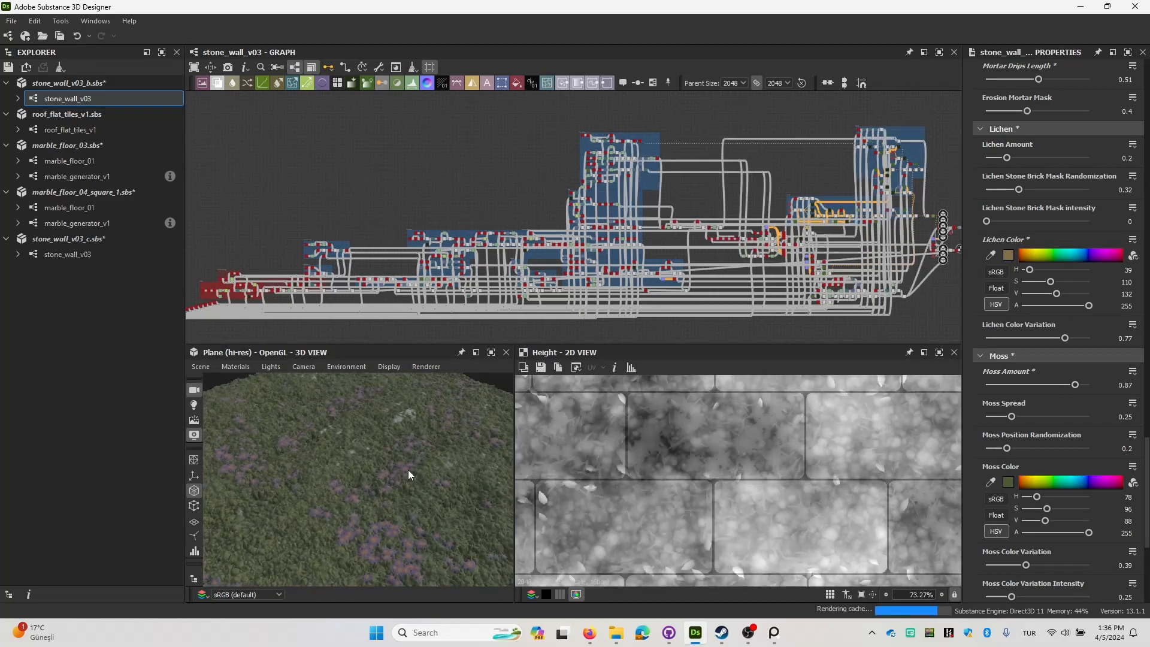
pyautogui.scroll(-5, 408, 470)
pyautogui.hotkey('ctrl', 'z')
# Try several Moss Colors, including dark green #243008, near-black #222221 and pale grey-green #adb1a3, viewing each on the plane.
pyautogui.scroll(-2, 1036, 452)
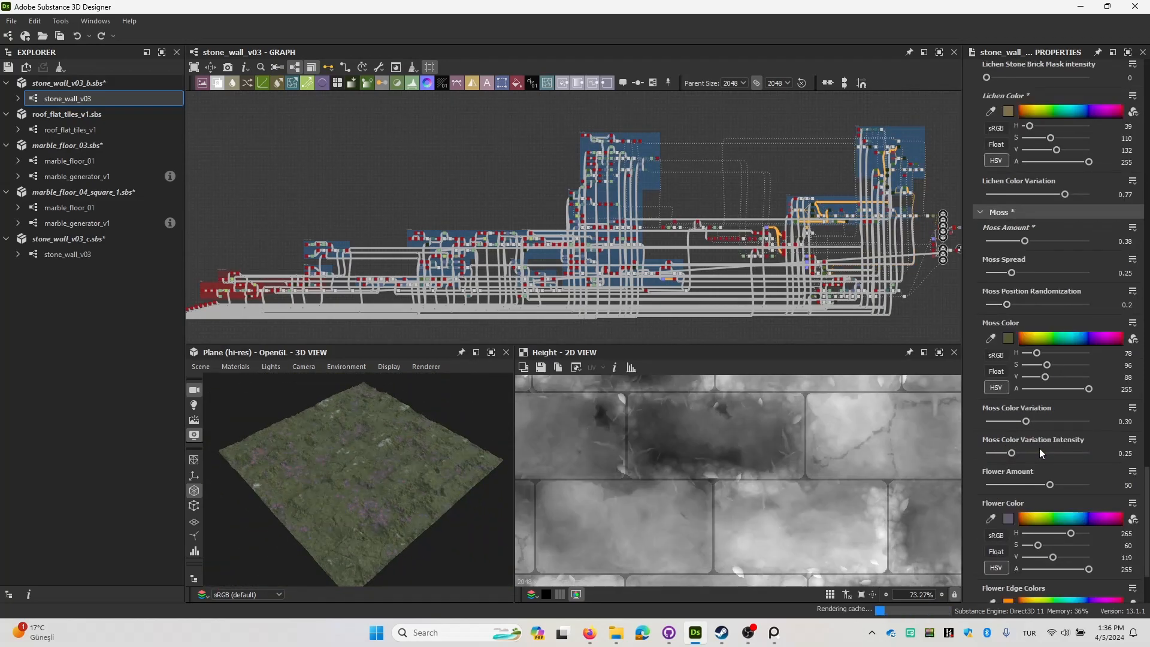
pyautogui.click(1008, 338)
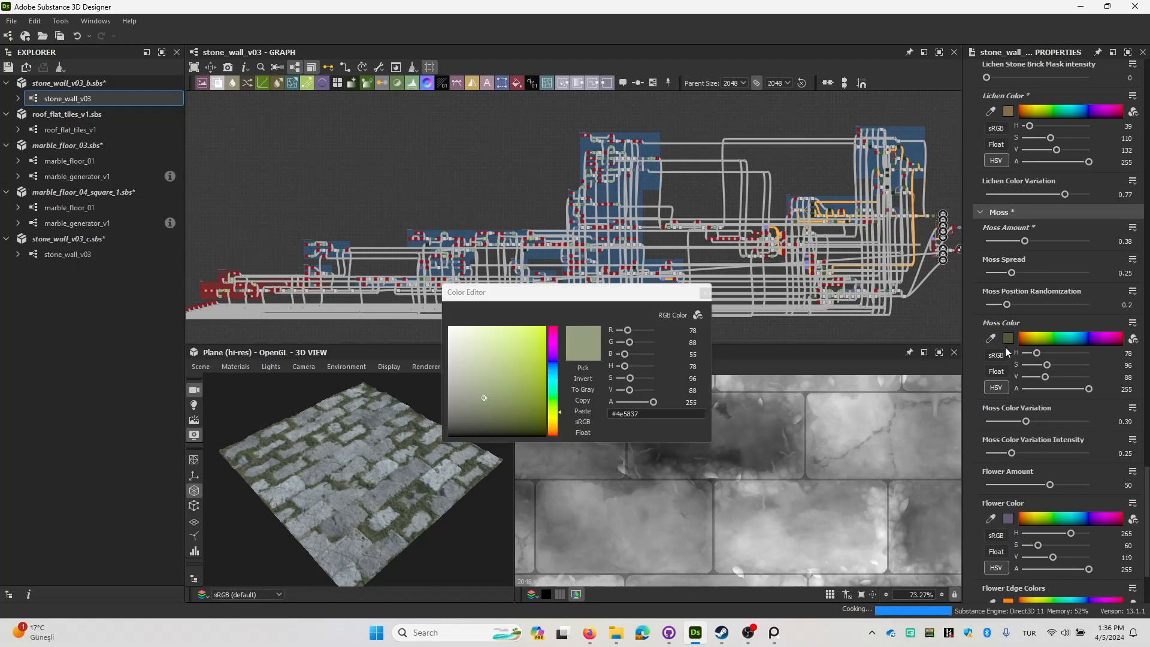
pyautogui.click(530, 415)
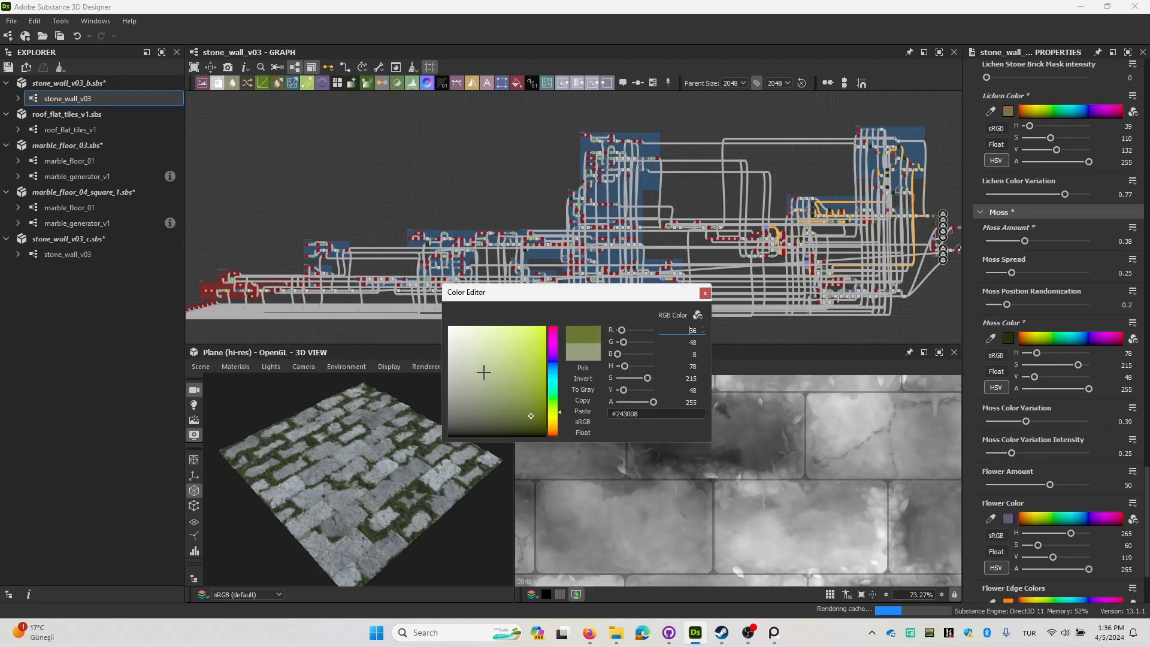
pyautogui.scroll(5, 329, 526)
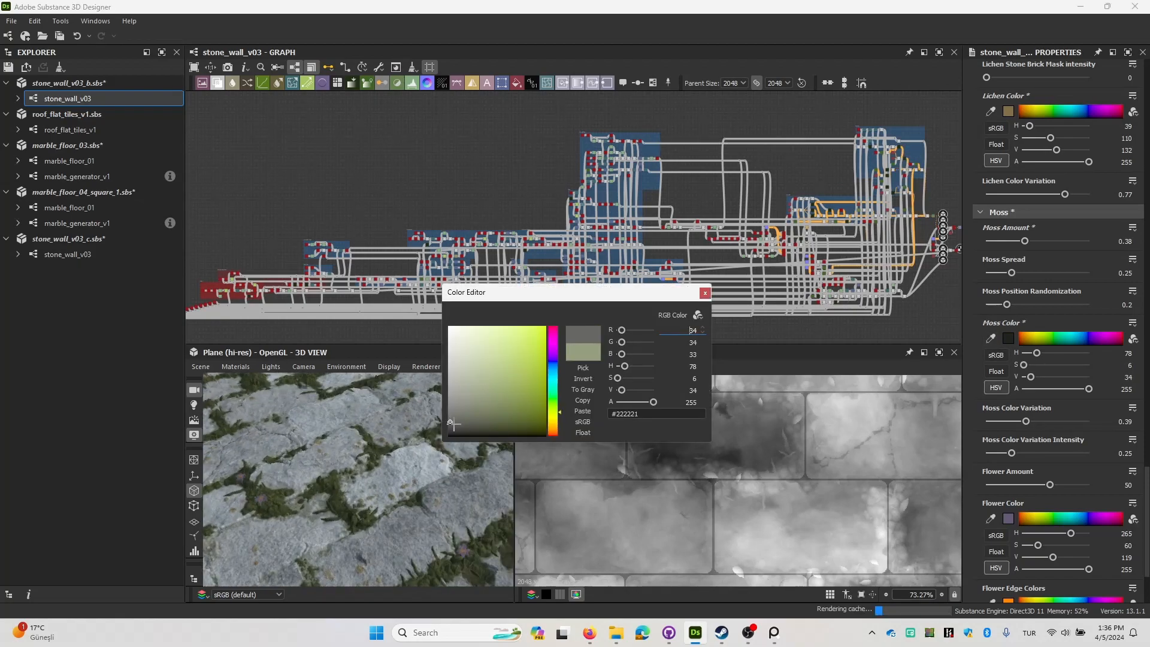
pyautogui.click(477, 432)
pyautogui.moveTo(472, 425); pyautogui.dragTo(456, 359)
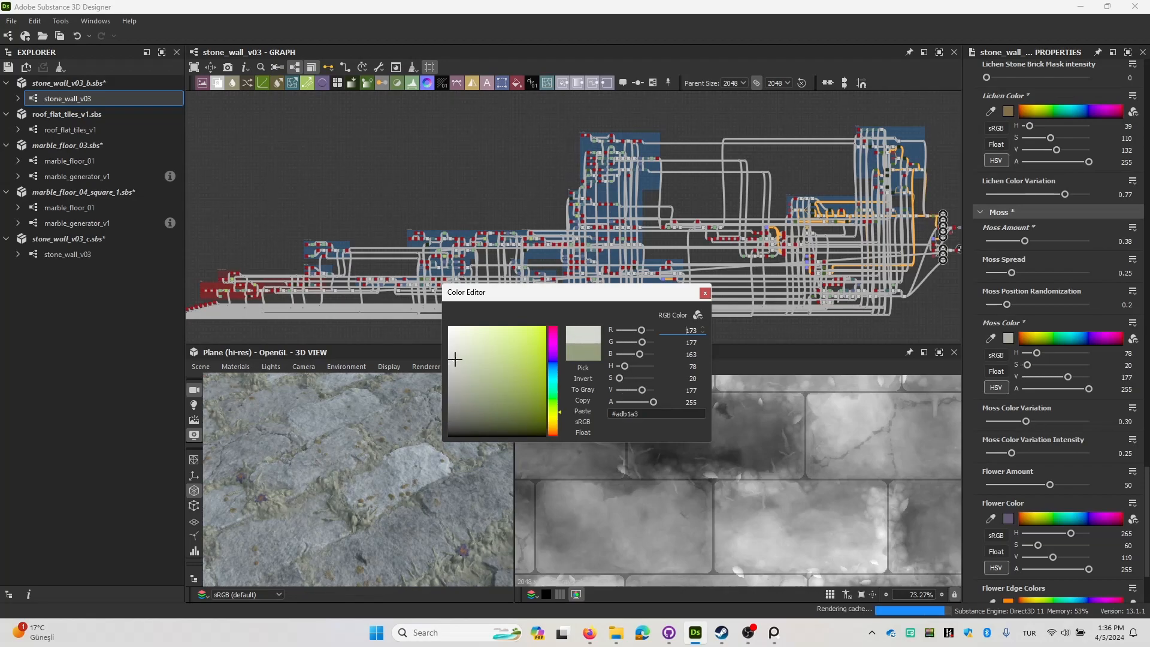
pyautogui.scroll(-5, 318, 517)
pyautogui.moveTo(328, 517); pyautogui.dragTo(369, 500)
pyautogui.scroll(5, 334, 490)
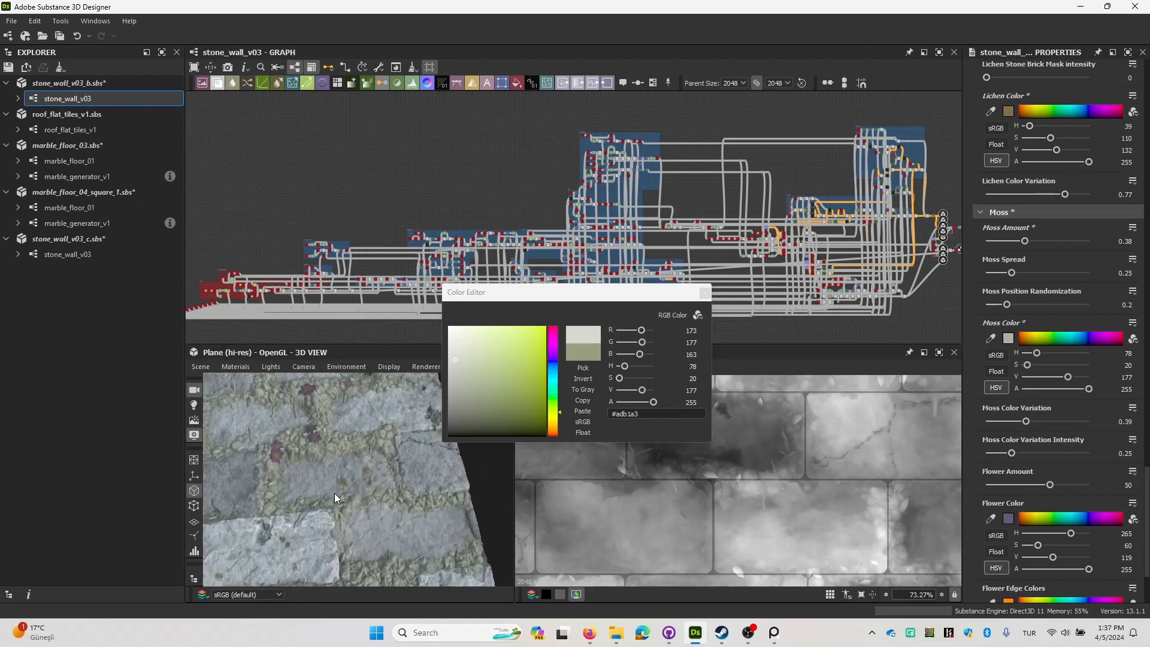
# Set the Moss Color to a dark green with hue 78, saturation 215 and value 48, and close the color editor.
pyautogui.click(530, 416)
pyautogui.click(705, 294)
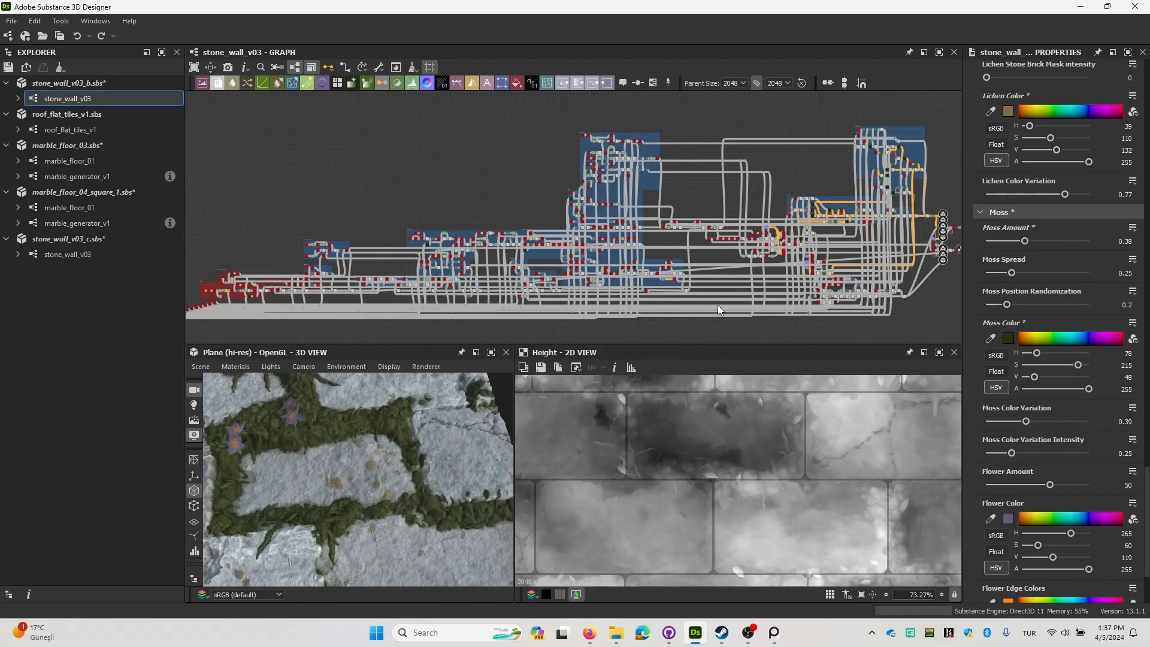
pyautogui.scroll(-4, 1051, 465)
pyautogui.moveTo(308, 471); pyautogui.dragTo(366, 472)
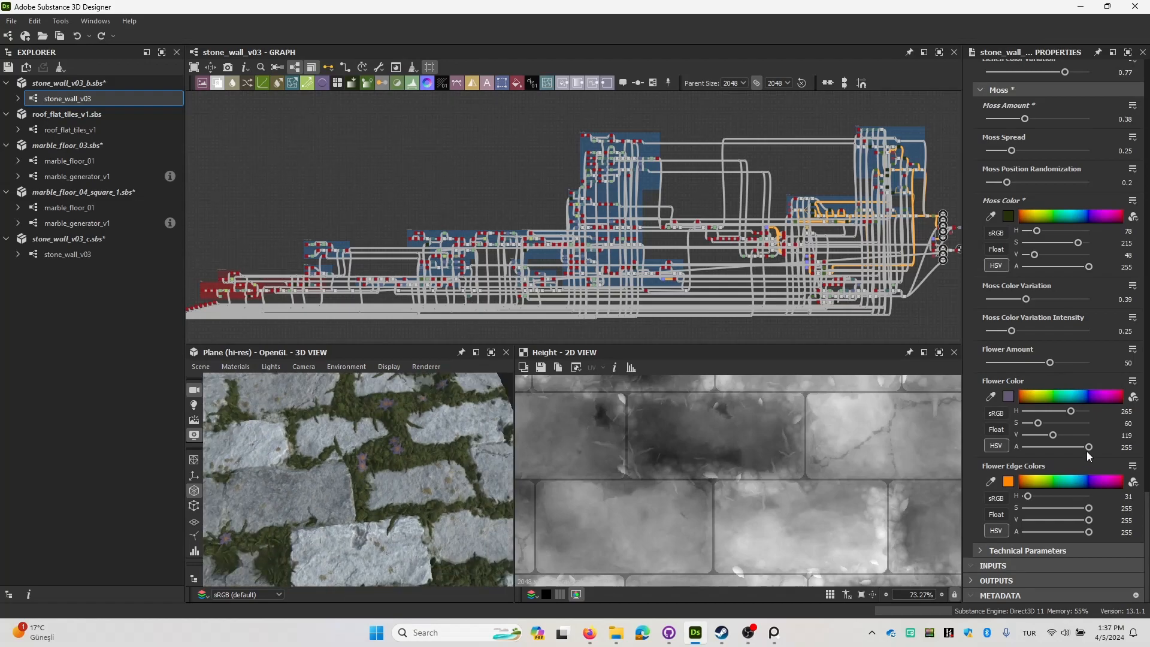
# Reduce the Flower Amount to 1 and inspect the moss on the plane.
pyautogui.moveTo(1012, 361); pyautogui.dragTo(986, 363)
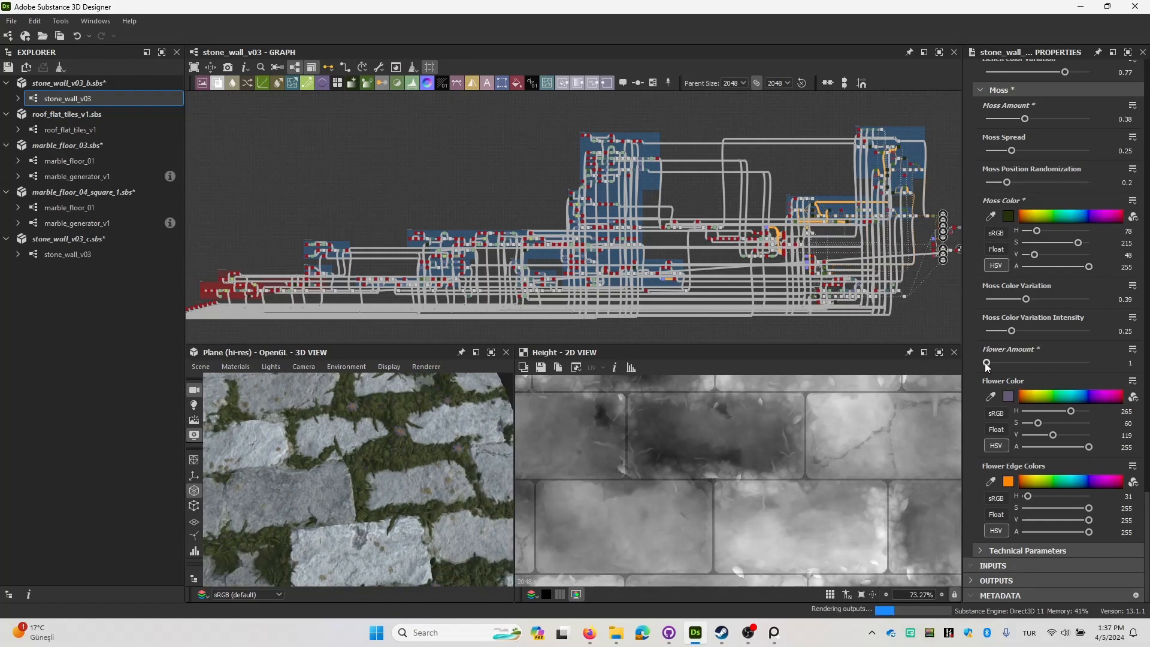
pyautogui.scroll(-4, 383, 473)
pyautogui.moveTo(392, 477)
pyautogui.mouseDown()
pyautogui.moveTo(421, 465)
pyautogui.moveTo(417, 441)
pyautogui.moveTo(415, 466)
pyautogui.moveTo(471, 424)
pyautogui.moveTo(405, 460)
pyautogui.mouseUp()
pyautogui.scroll(2, 415, 466)
pyautogui.scroll(3, 414, 466)
pyautogui.scroll(2, 405, 460)
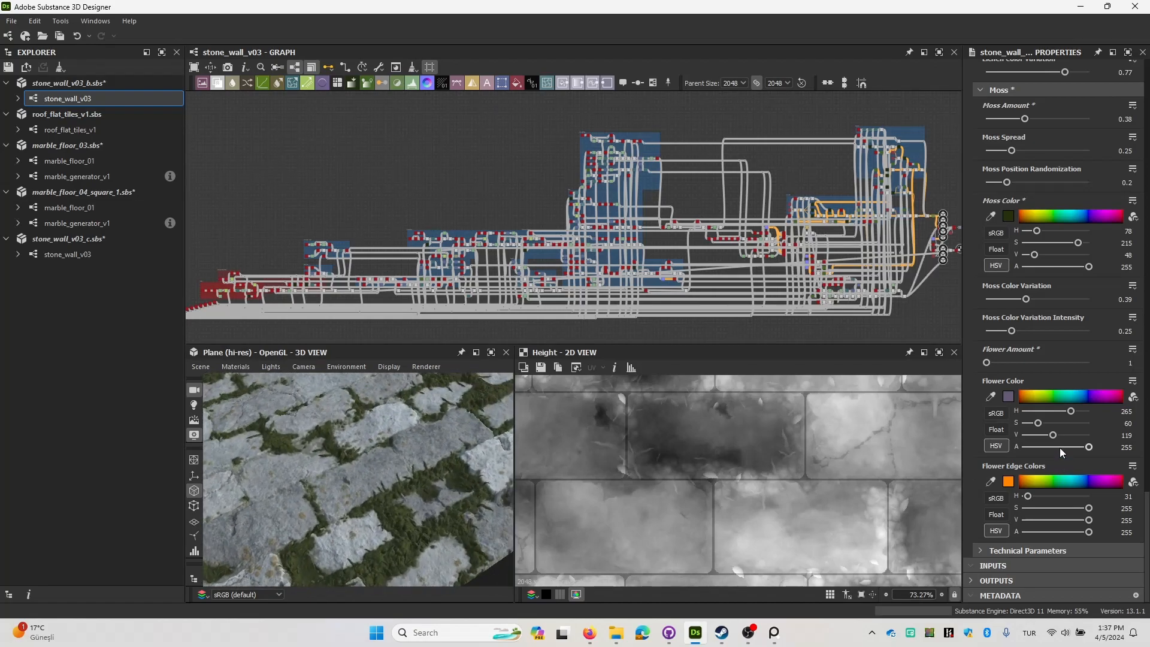
# Expand the Technical Parameters and look over the hue, saturation and lightness settings and the node graph.
pyautogui.click(986, 550)
pyautogui.scroll(-3, 1082, 483)
pyautogui.scroll(4, 1034, 511)
pyautogui.moveTo(626, 242); pyautogui.dragTo(600, 259, button='middle')
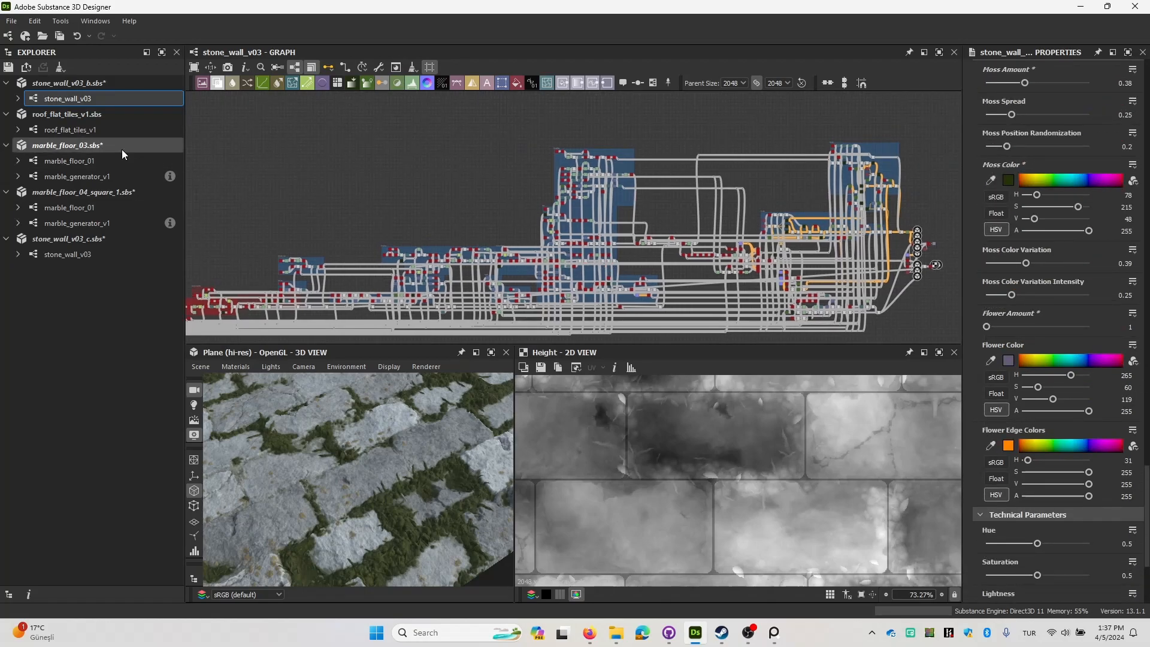
# Open the roof_flat_tiles_v1 graph and inspect its node network and the roof tiles on the plane.
pyautogui.doubleClick(71, 130)
pyautogui.scroll(-5, 404, 456)
pyautogui.moveTo(398, 483)
pyautogui.mouseDown()
pyautogui.moveTo(419, 483)
pyautogui.moveTo(386, 494)
pyautogui.mouseUp()
pyautogui.scroll(3, 387, 494)
pyautogui.moveTo(387, 494); pyautogui.dragTo(404, 461, button='middle')
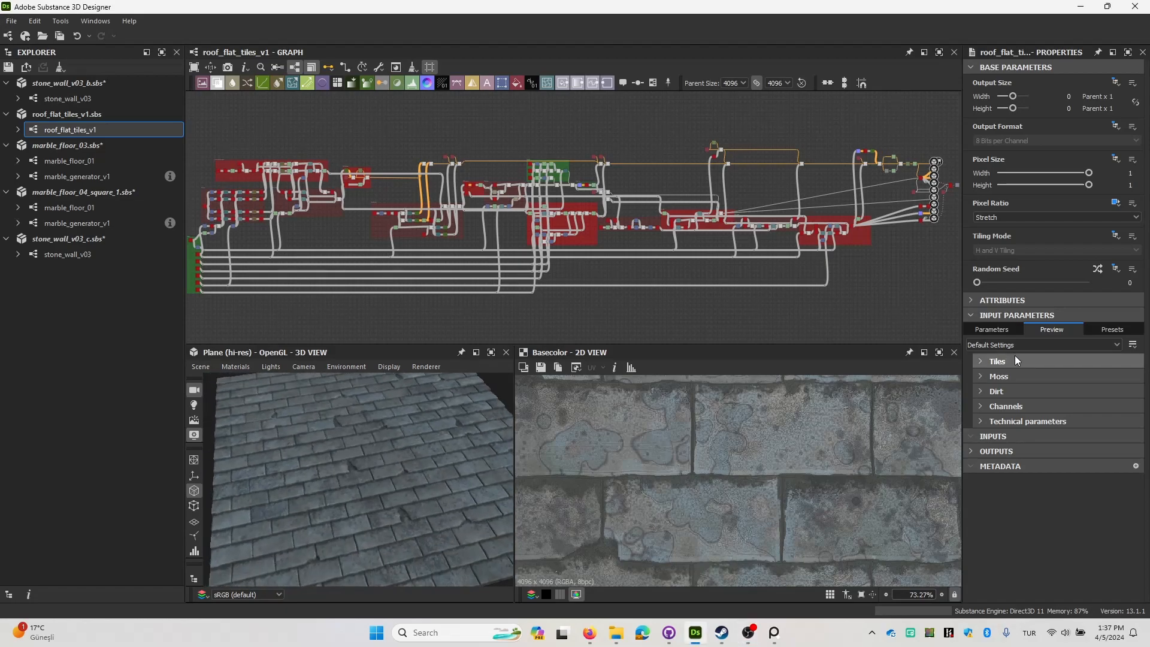
pyautogui.moveTo(470, 237); pyautogui.dragTo(541, 221, button='middle')
pyautogui.scroll(-3, 392, 440)
pyautogui.moveTo(390, 460); pyautogui.dragTo(363, 497)
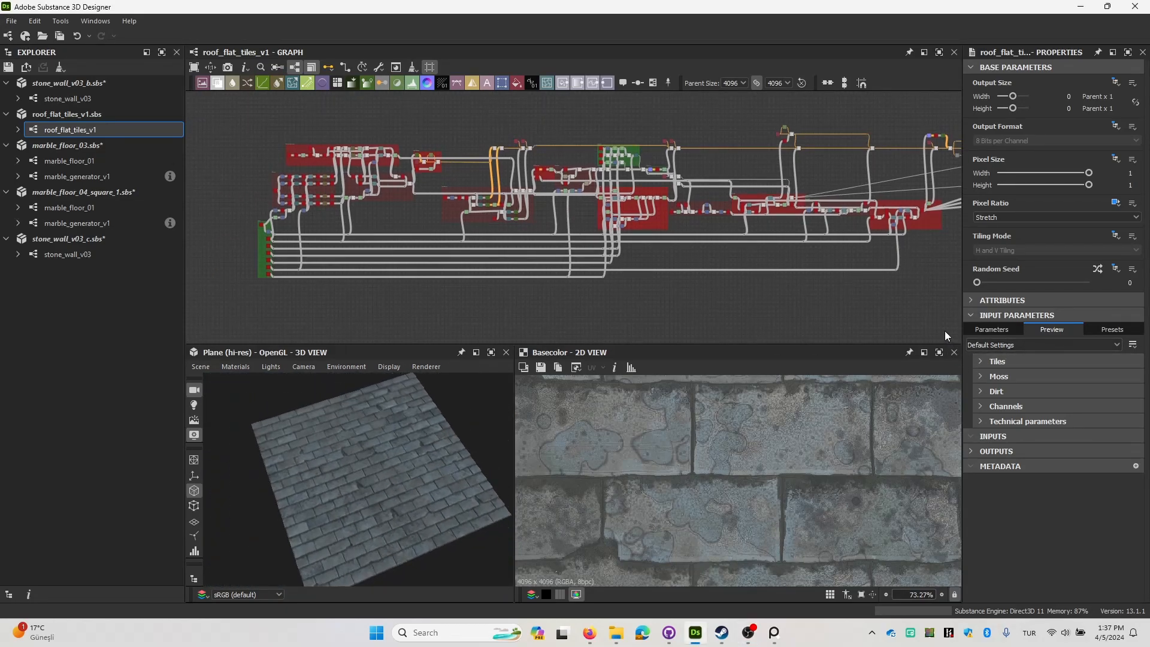
# Expand the Tiles parameters, set Crack Clipping to 0 and inspect the tile edges on the plane and base color.
pyautogui.click(999, 362)
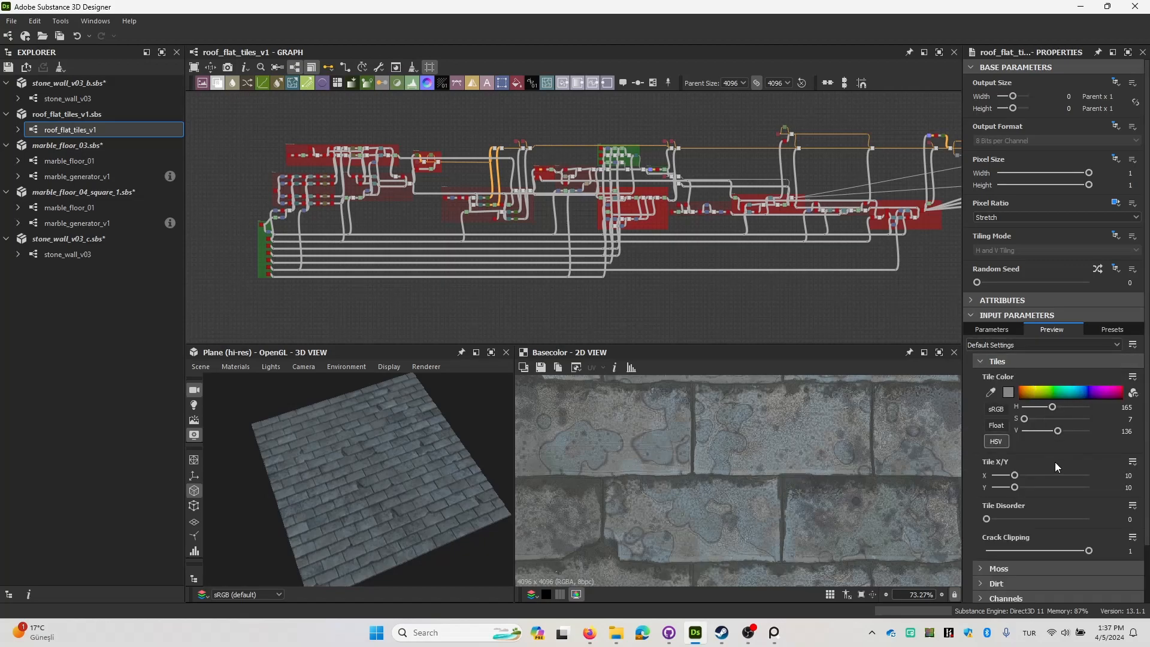
pyautogui.moveTo(462, 463); pyautogui.dragTo(566, 501)
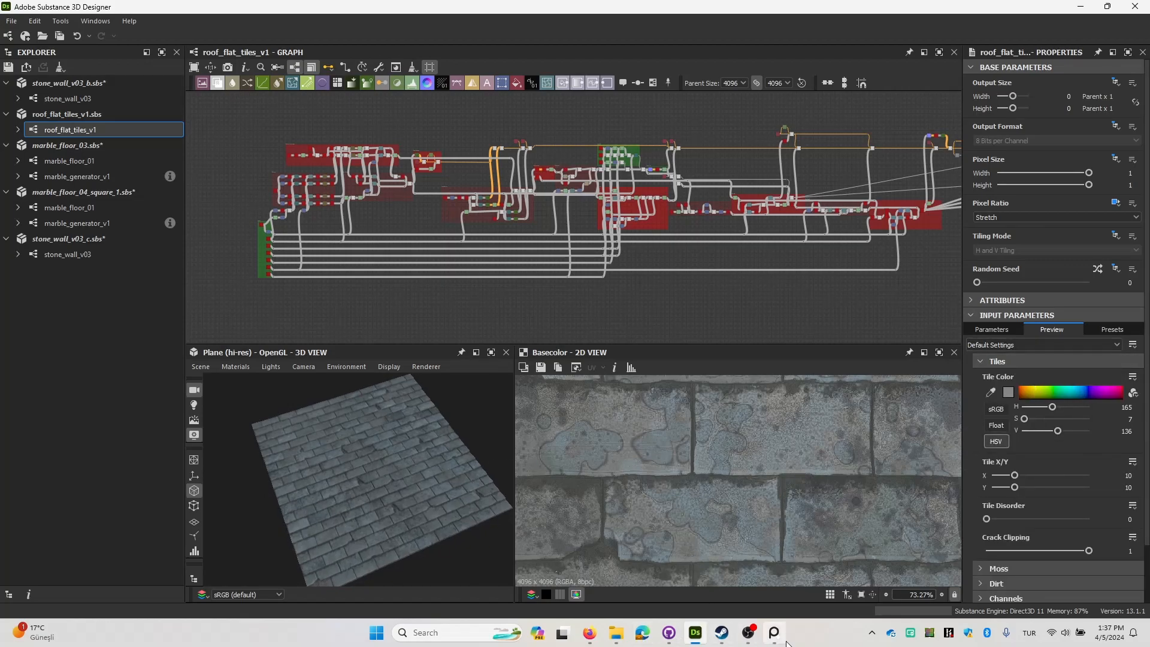
pyautogui.moveTo(780, 644)
pyautogui.click(774, 550)
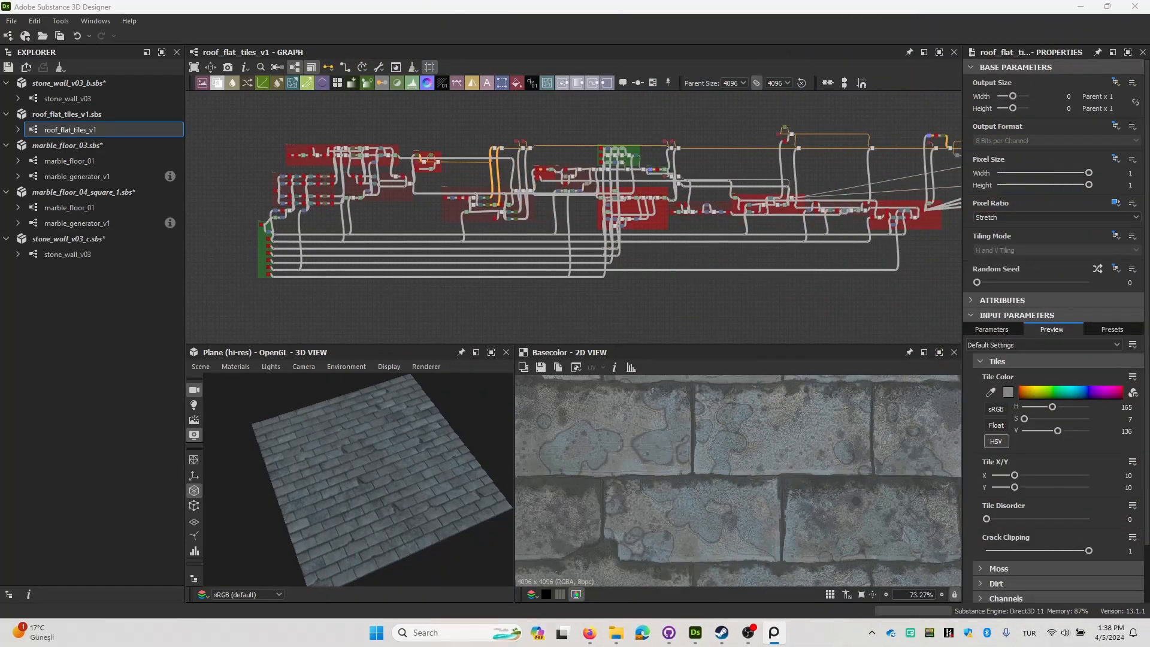
pyautogui.scroll(-5, 796, 505)
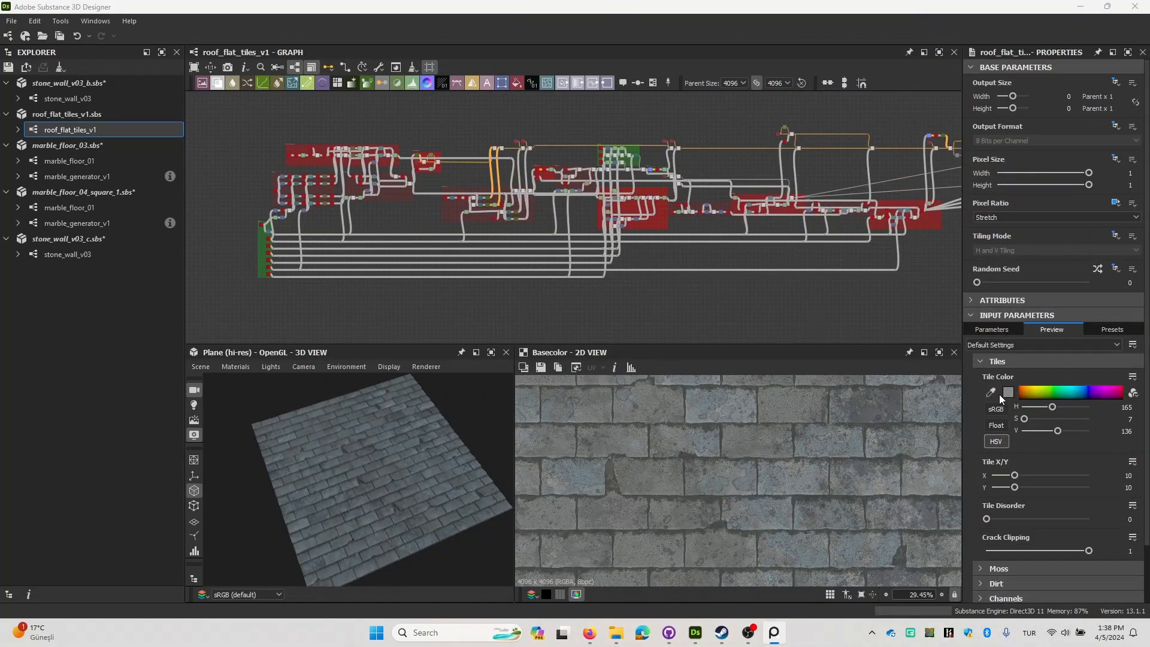
pyautogui.scroll(-2, 999, 394)
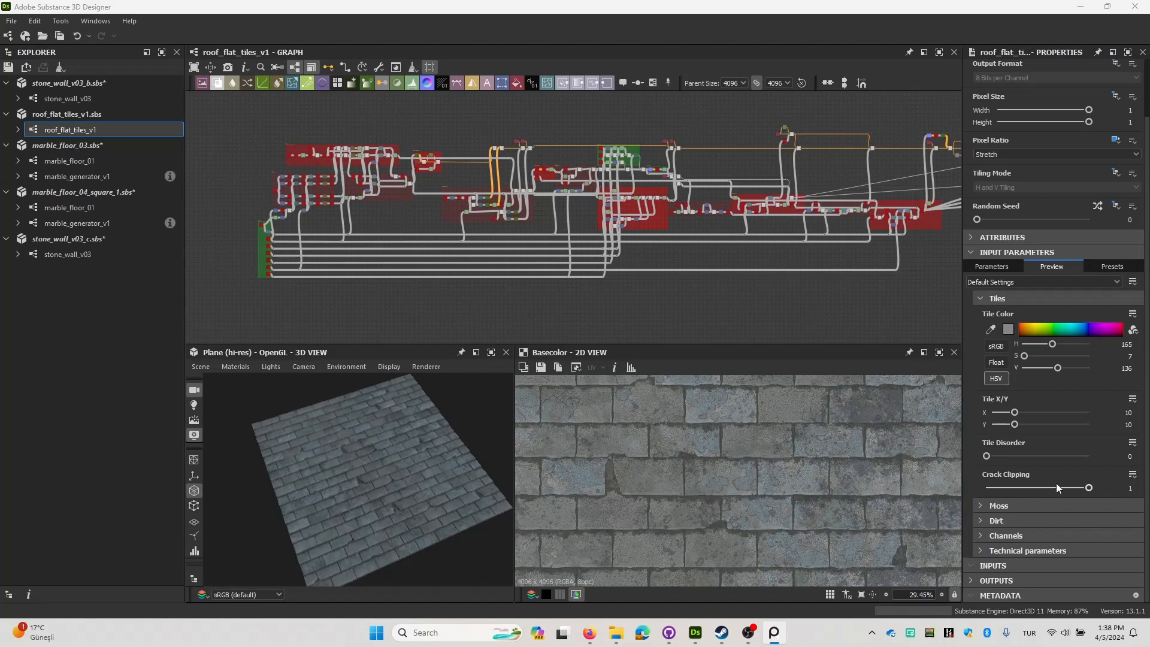
pyautogui.click(994, 490)
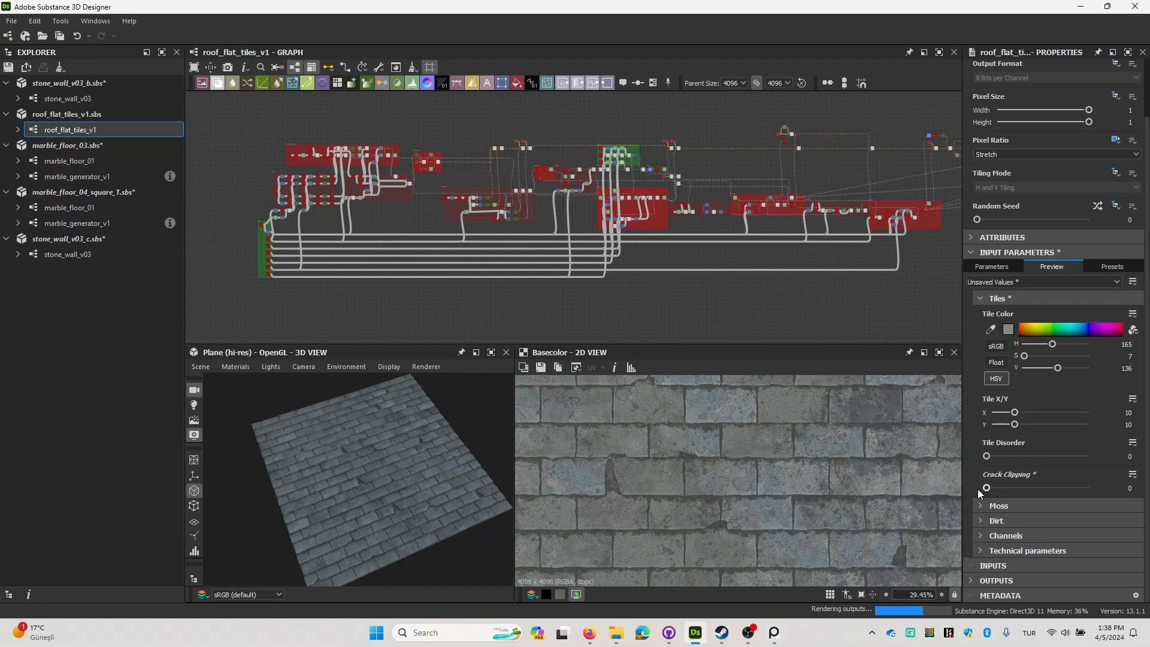
pyautogui.scroll(2, 664, 476)
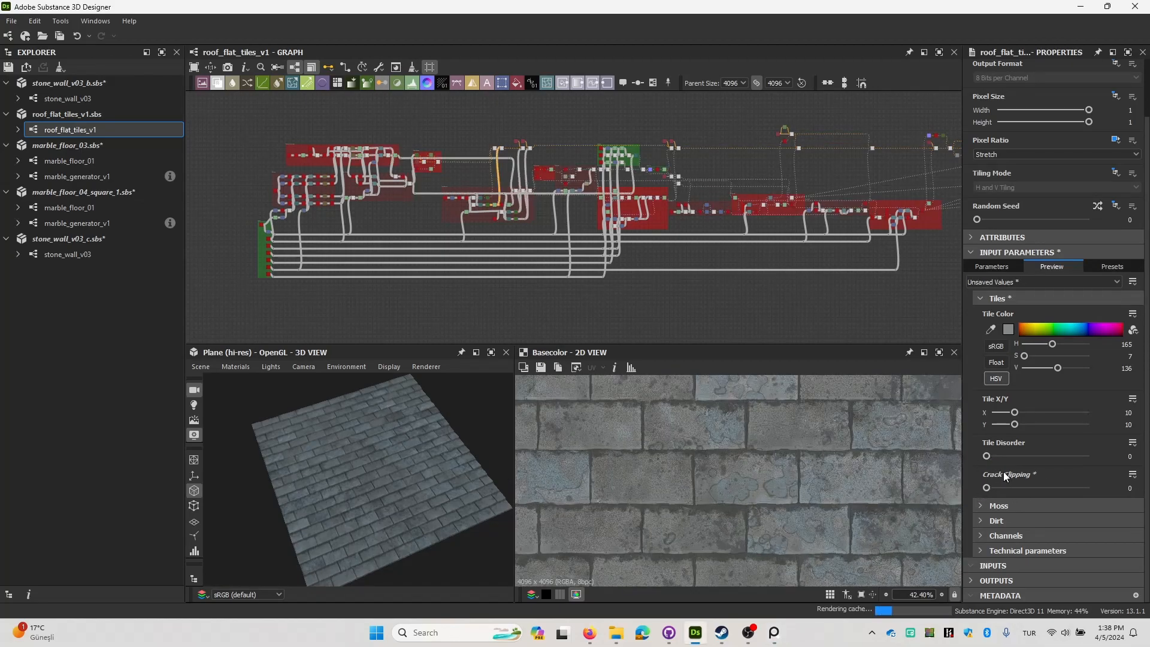
pyautogui.scroll(-5, 693, 494)
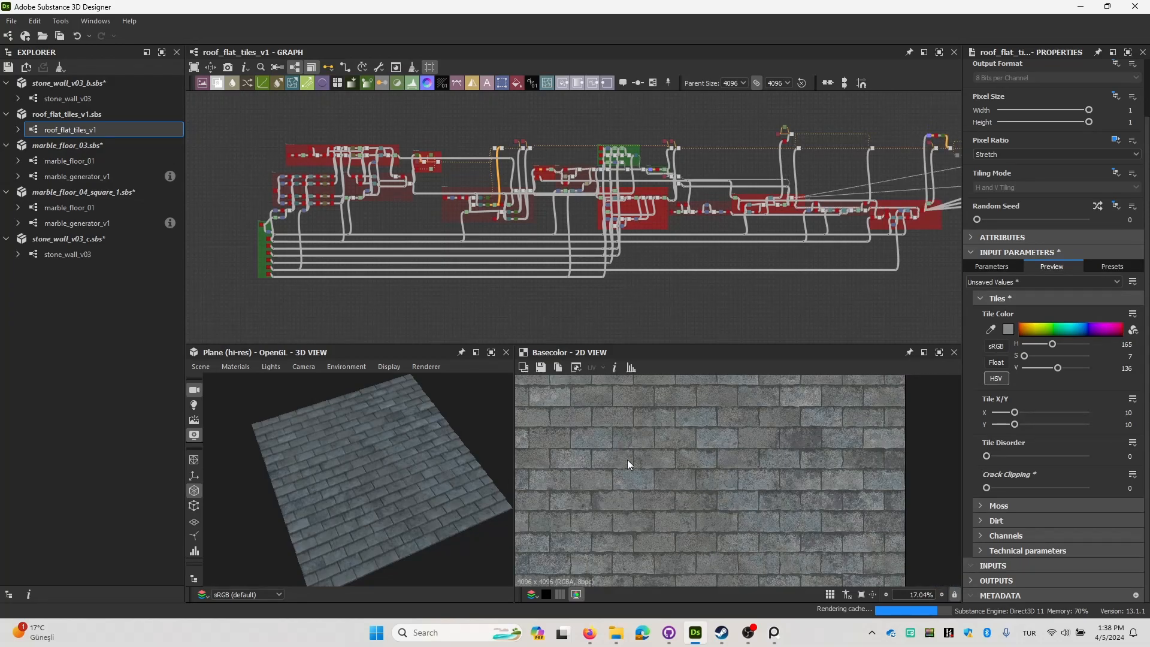
pyautogui.scroll(3, 361, 476)
pyautogui.moveTo(360, 476)
pyautogui.mouseDown()
pyautogui.moveTo(371, 452)
pyautogui.moveTo(369, 477)
pyautogui.mouseUp()
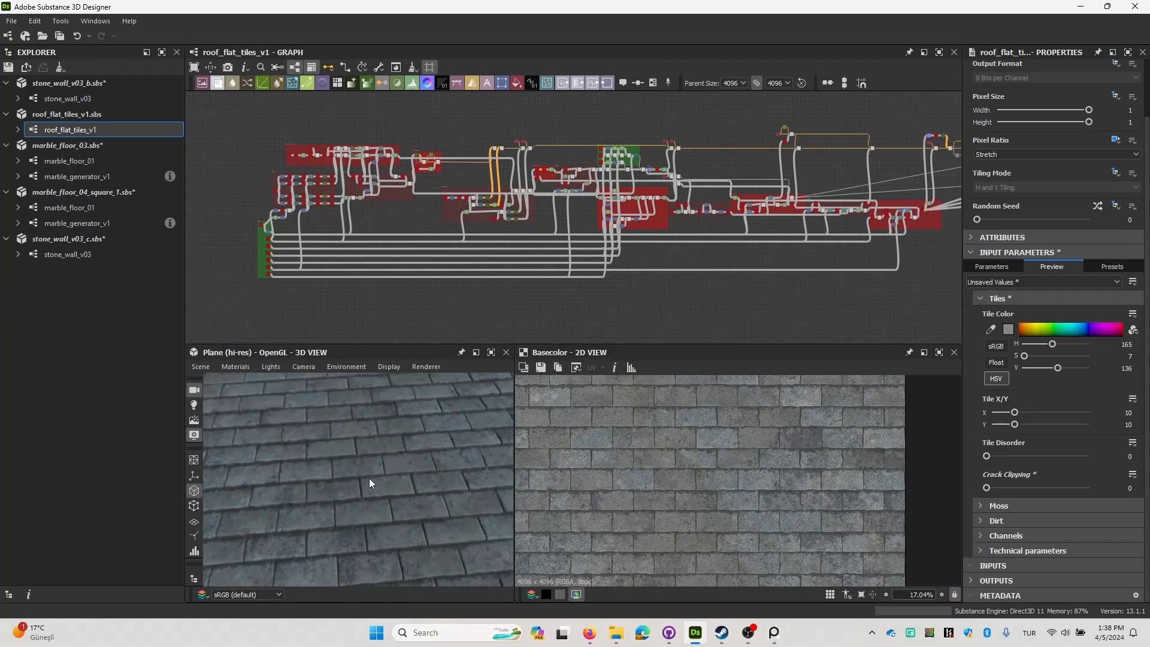
# Set the Tile X/Y counts to 6 and 12 and view the resulting tiles on the plane.
pyautogui.click(1129, 412)
pyautogui.write('6')
pyautogui.press('Tab')
pyautogui.write('12')
pyautogui.press('Return')
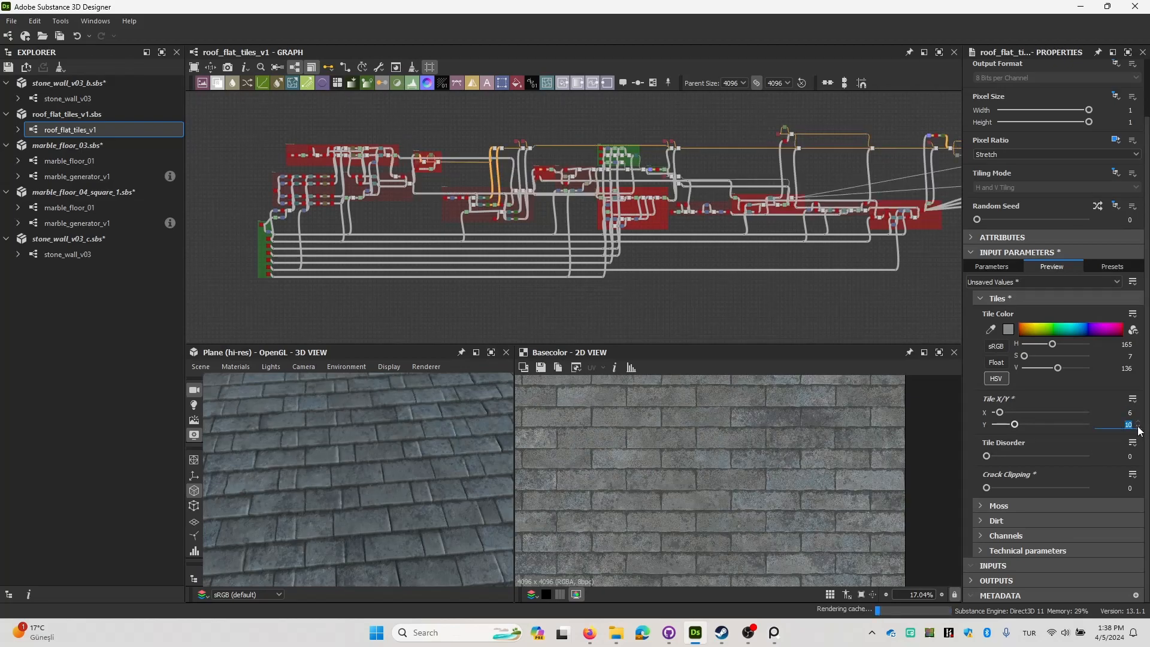
pyautogui.scroll(-5, 426, 461)
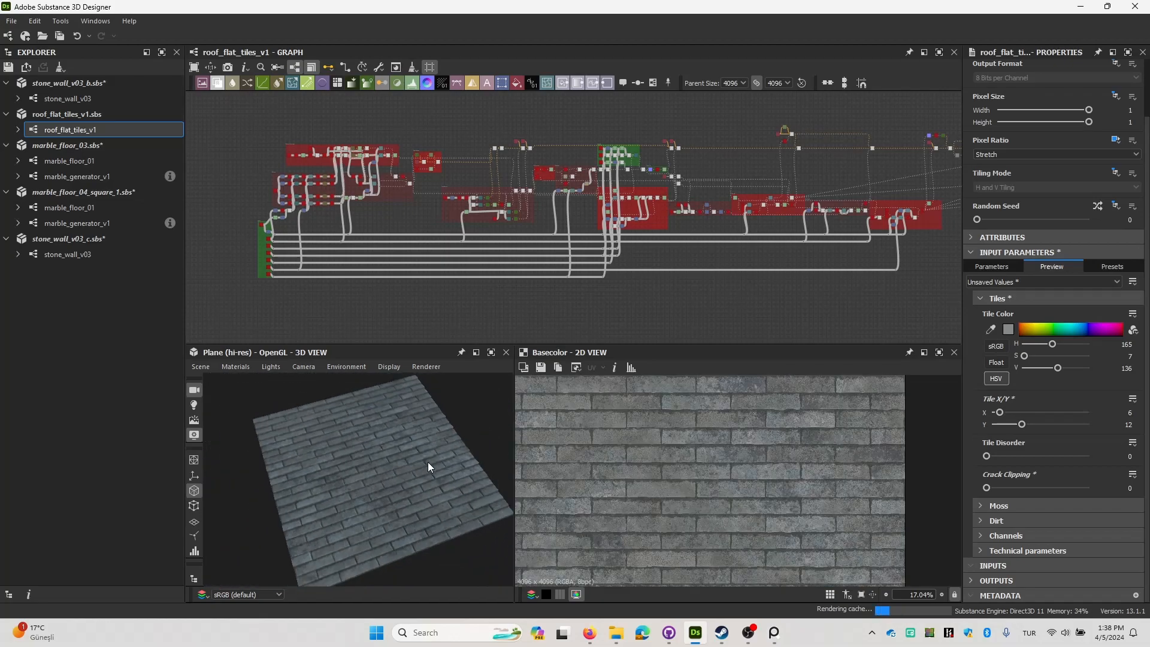
# Set the Tile X count to 4 and the Tile Y count to 6, and inspect the larger tiles.
pyautogui.moveTo(1122, 425); pyautogui.dragTo(1140, 423)
pyautogui.write('6')
pyautogui.press('Return')
pyautogui.write('4')
pyautogui.press('Return')
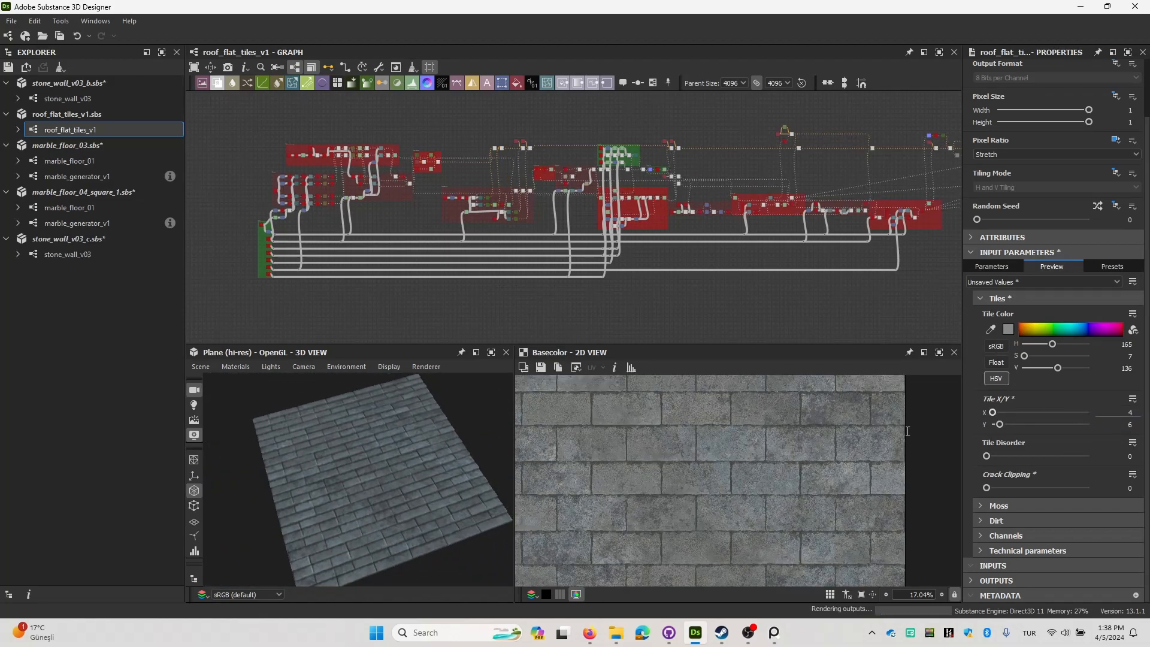
pyautogui.moveTo(383, 487); pyautogui.dragTo(407, 479)
pyautogui.scroll(5, 383, 487)
pyautogui.scroll(-4, 412, 456)
pyautogui.scroll(-2, 404, 472)
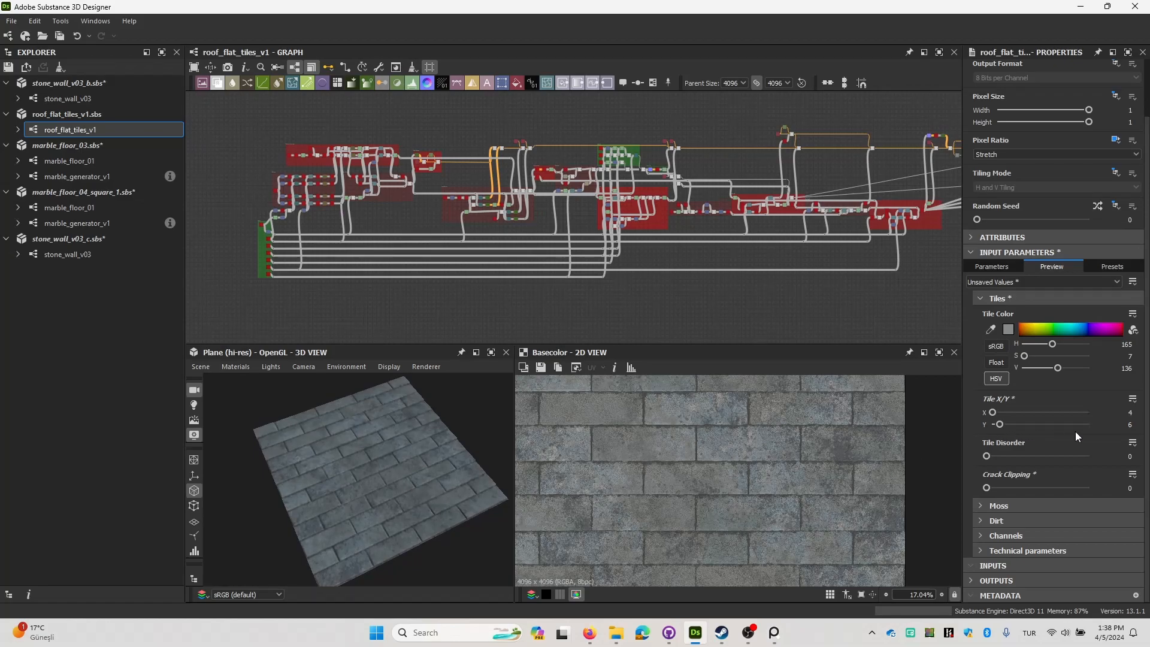
# Try a Tile Y count of 8, inspect the plane, and return the count to 6.
pyautogui.click(1114, 413)
pyautogui.press('Tab')
pyautogui.write('8')
pyautogui.press('Return')
pyautogui.scroll(3, 358, 485)
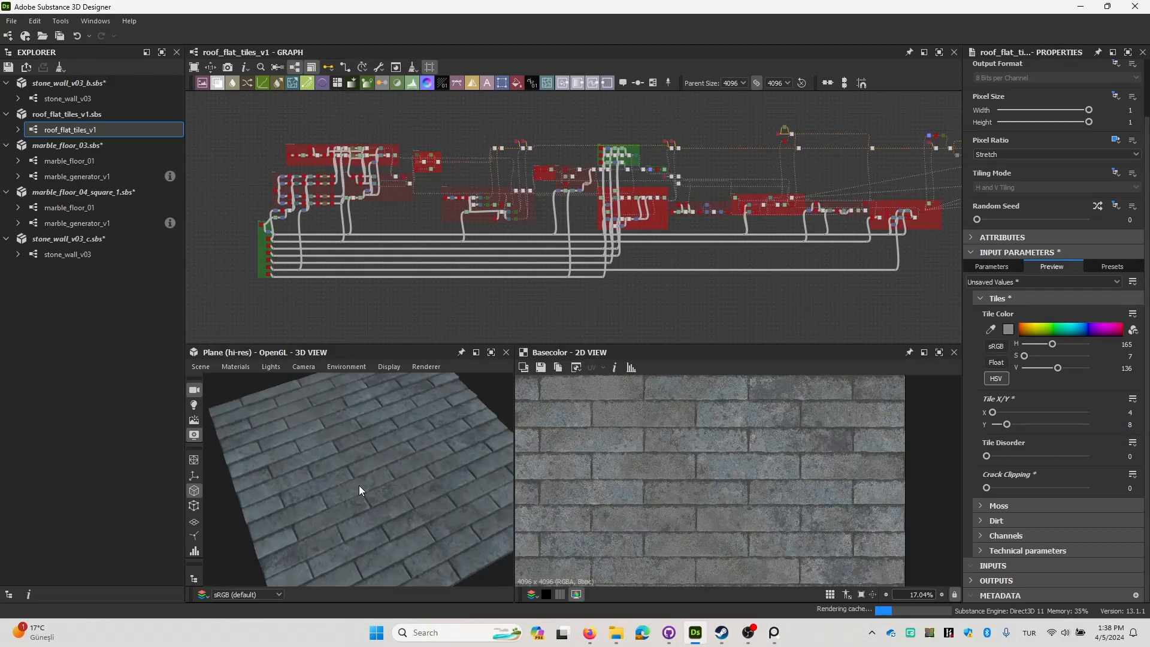
pyautogui.scroll(4, 365, 487)
pyautogui.doubleClick(1135, 422)
pyautogui.write('6')
pyautogui.press('Return')
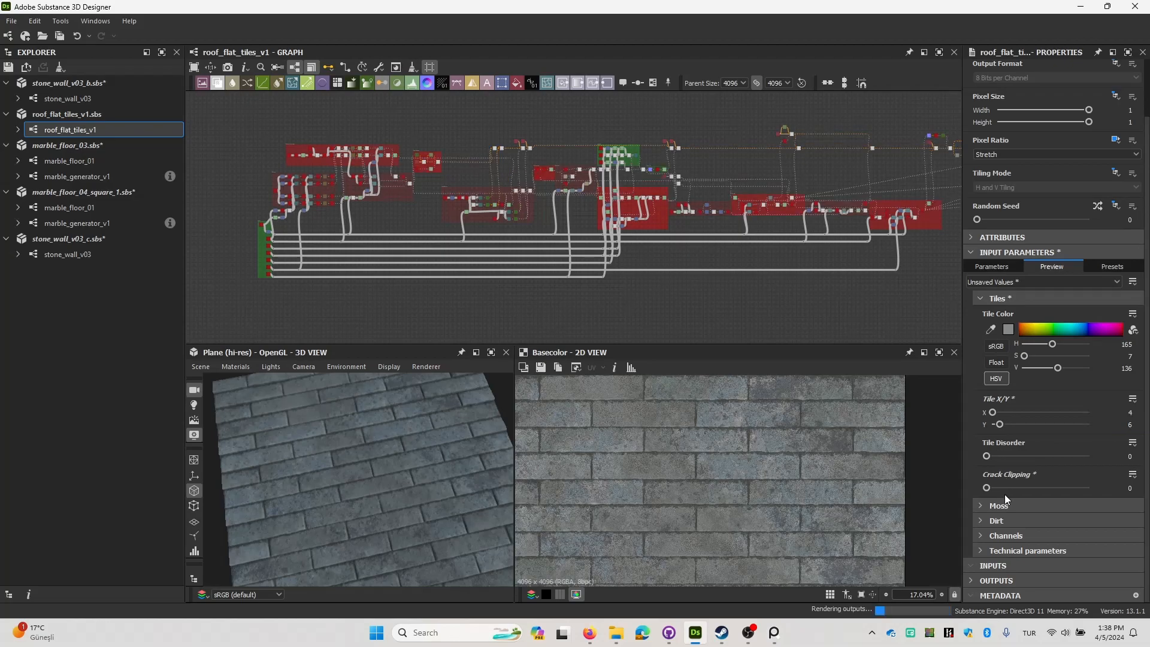
# Expand the Moss parameters, try Moss Big Amounts of 0.38 and higher on the tiles, and undo both changes.
pyautogui.click(976, 505)
pyautogui.moveTo(1004, 386); pyautogui.dragTo(1025, 386)
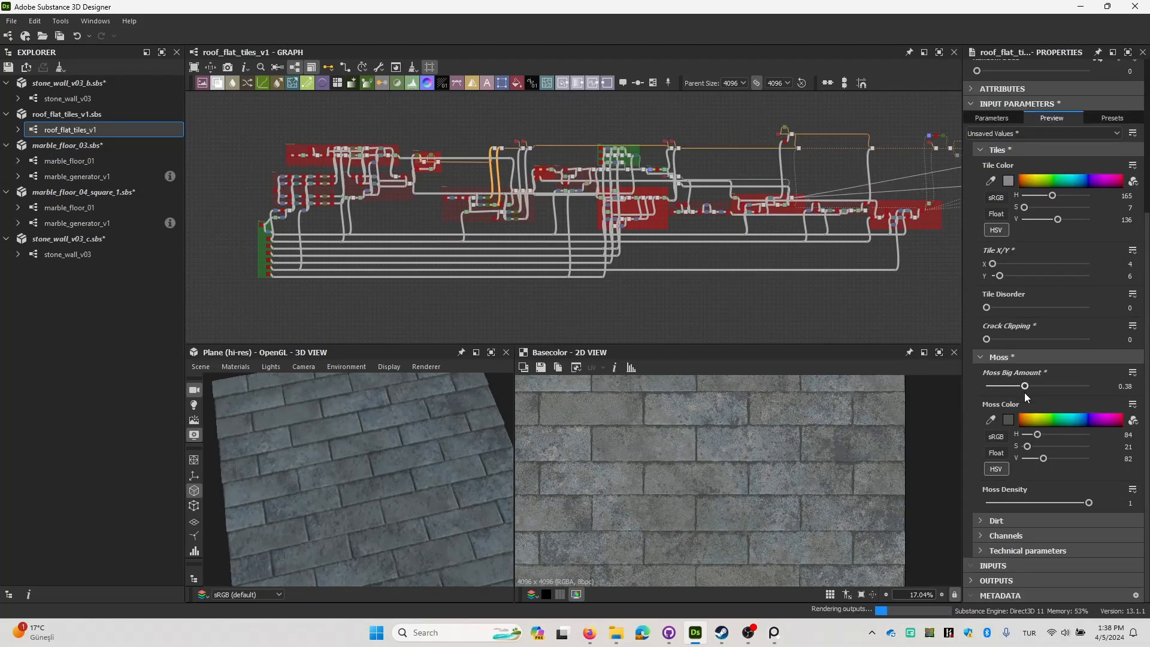
pyautogui.scroll(5, 426, 491)
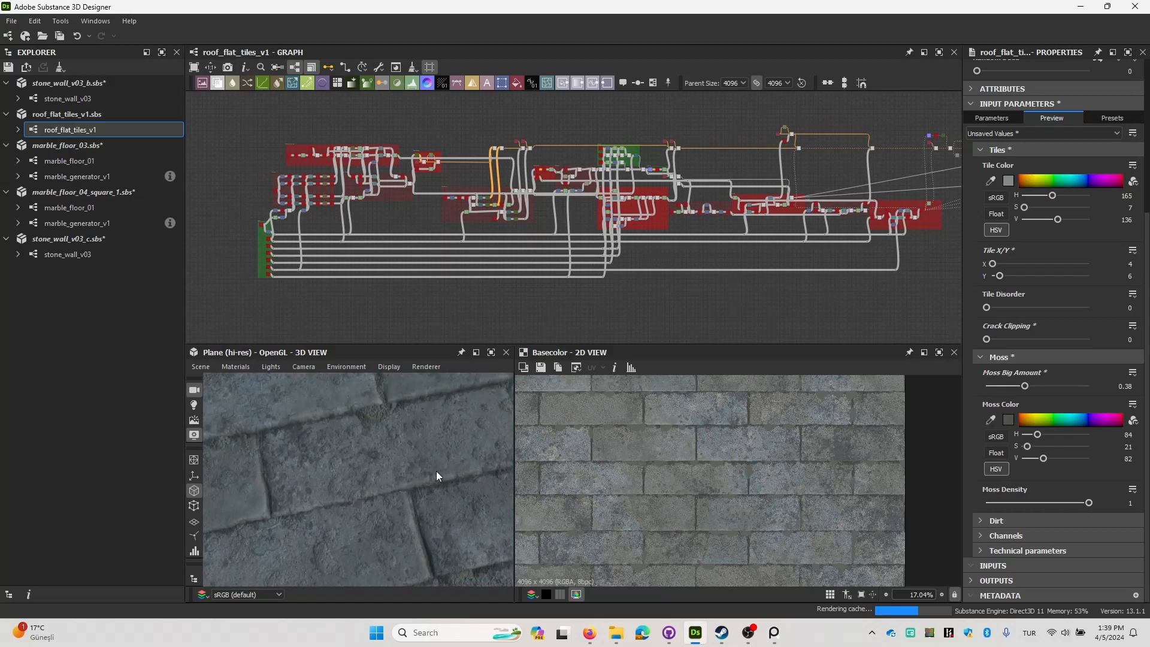
pyautogui.moveTo(437, 477); pyautogui.dragTo(385, 478)
pyautogui.moveTo(1025, 386); pyautogui.dragTo(1059, 387)
pyautogui.moveTo(488, 522); pyautogui.dragTo(393, 478)
pyautogui.hotkey('ctrl', 'z')
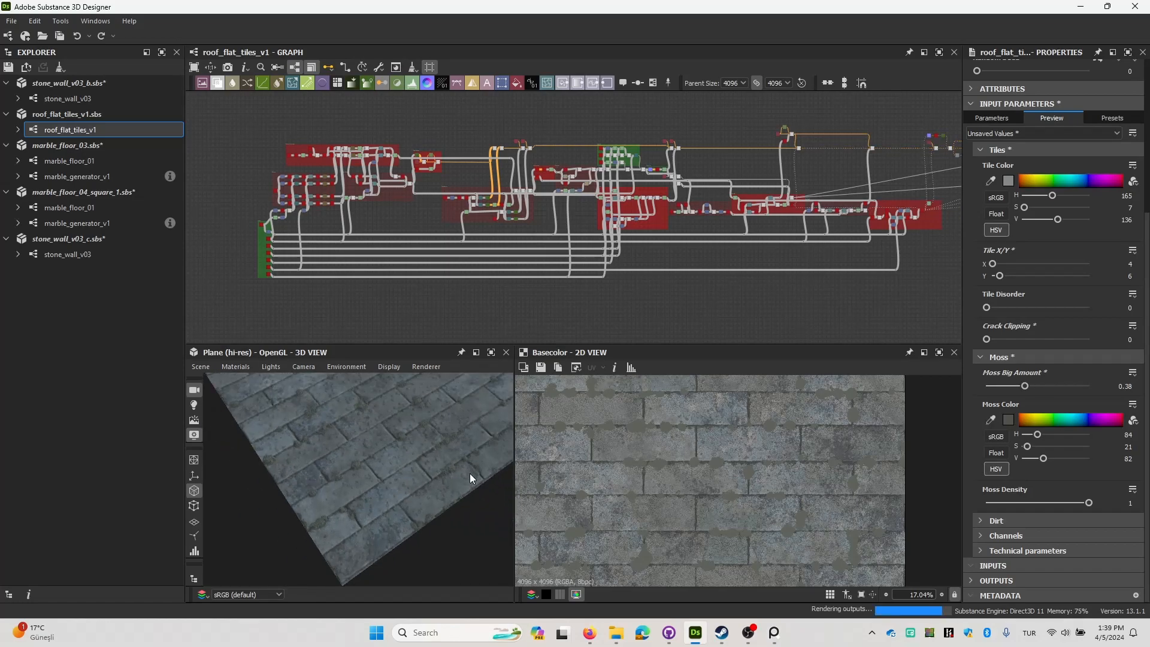
pyautogui.hotkey('ctrl', 'z')
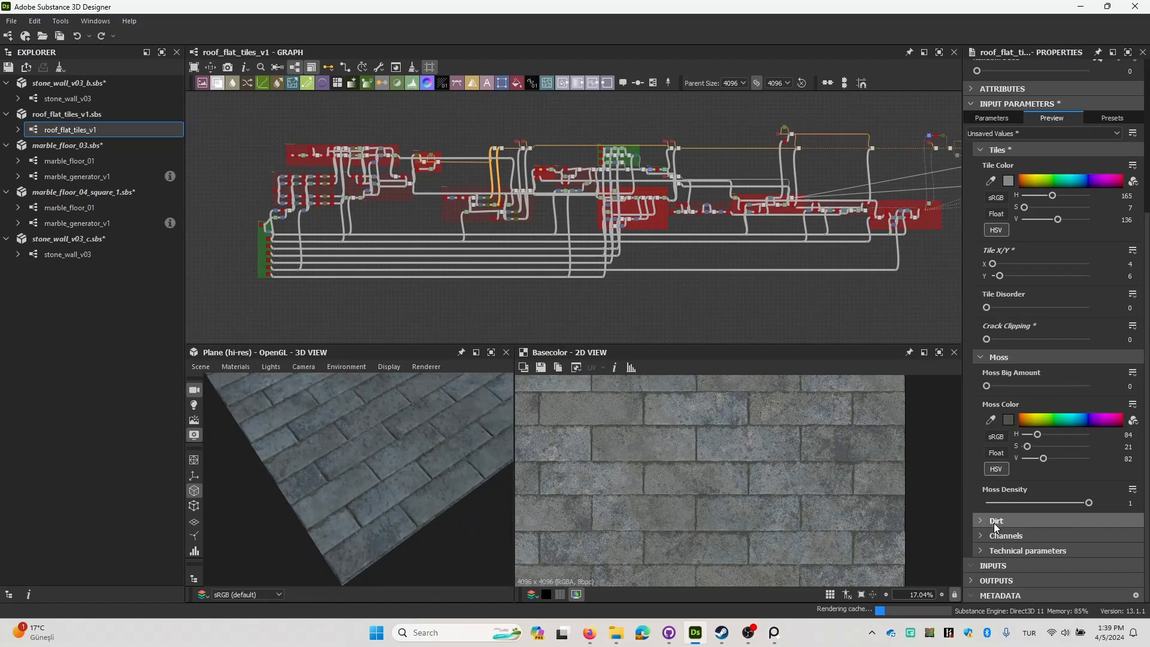
# Expand the Dirt parameters, try a teal Main Dirt Color with hue 178, saturation 255 and value 181, and undo it.
pyautogui.click(995, 521)
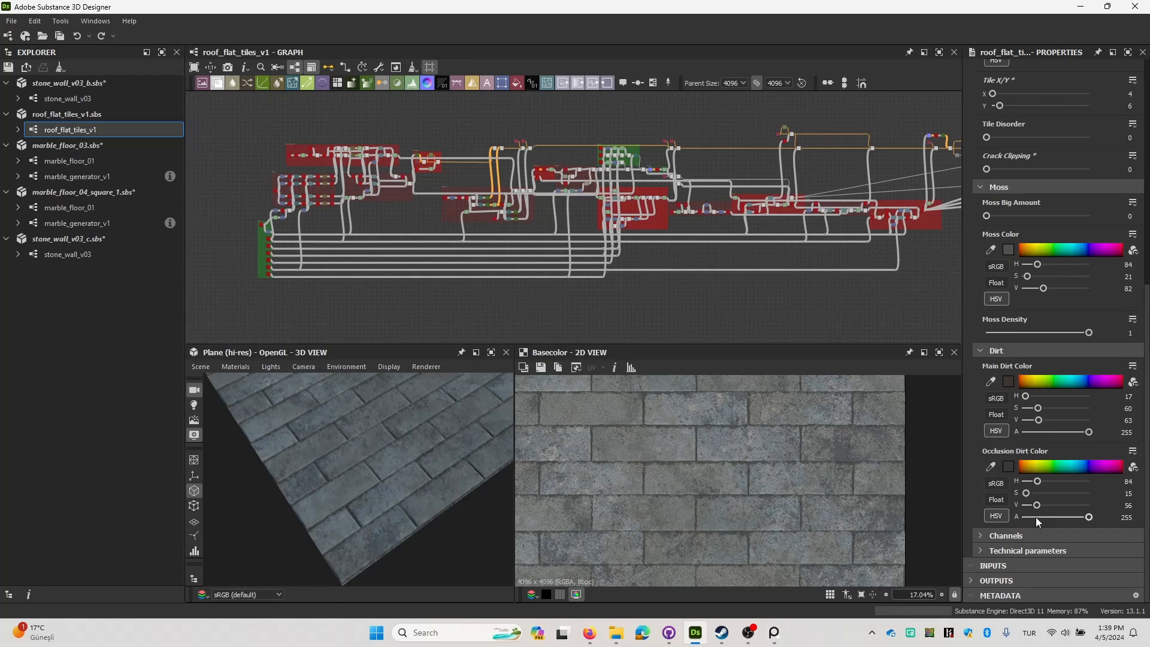
pyautogui.click(1069, 378)
pyautogui.moveTo(378, 420); pyautogui.dragTo(390, 449)
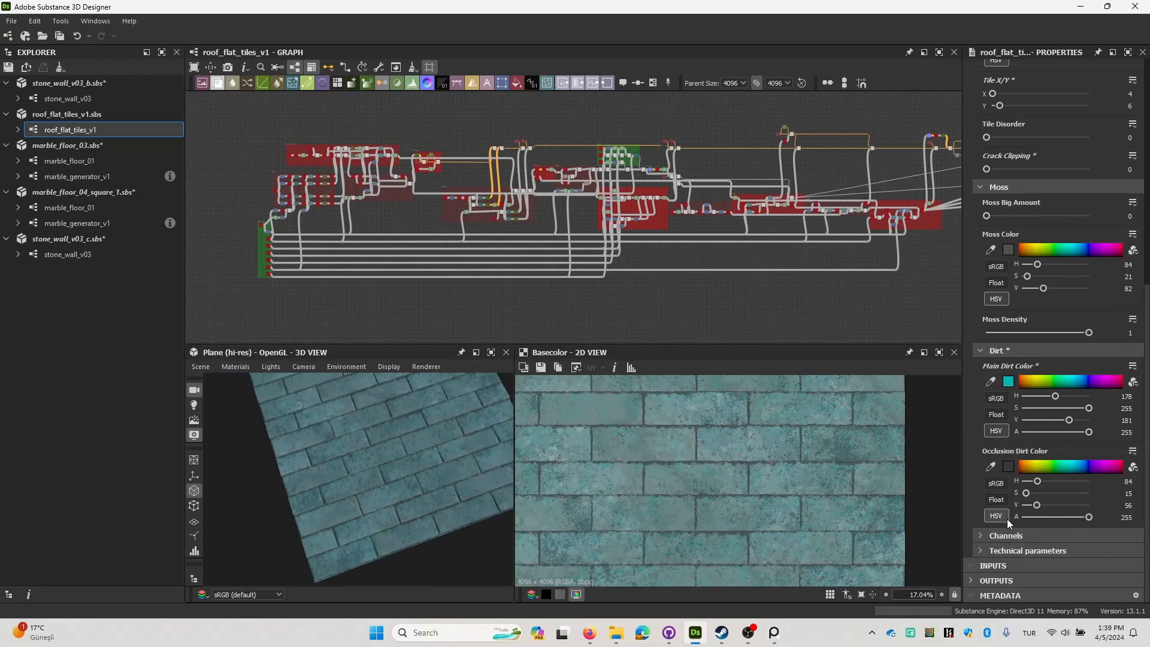
pyautogui.moveTo(459, 463)
pyautogui.mouseDown()
pyautogui.moveTo(415, 455)
pyautogui.moveTo(452, 412)
pyautogui.moveTo(448, 443)
pyautogui.mouseUp()
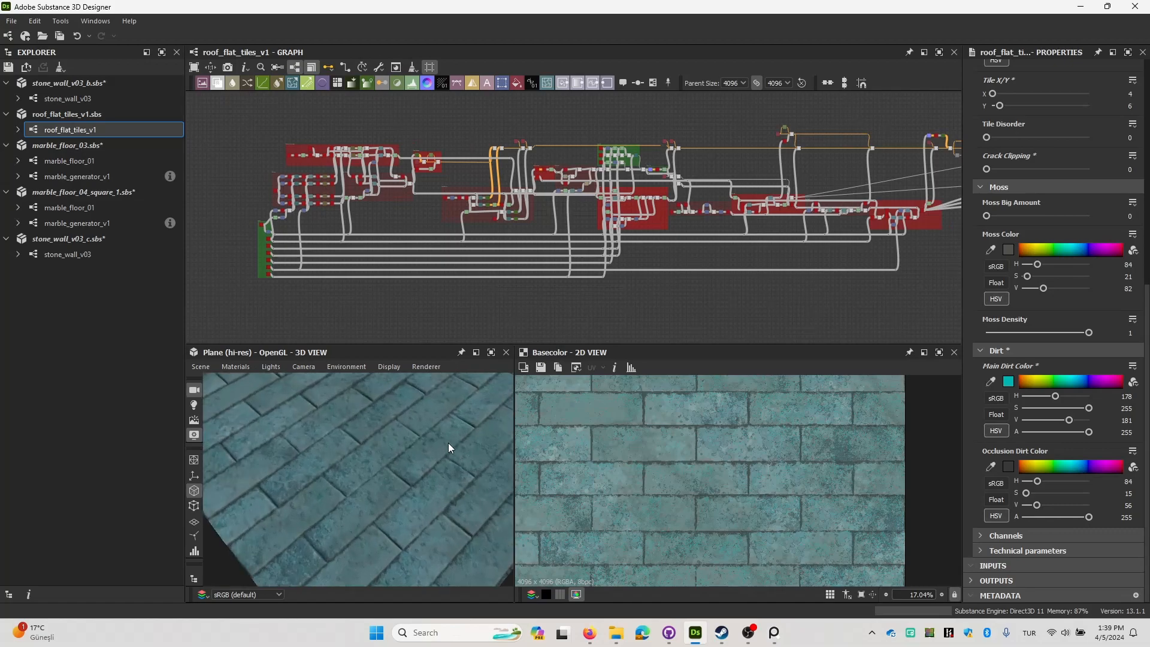
pyautogui.hotkey('ctrl', 'z')
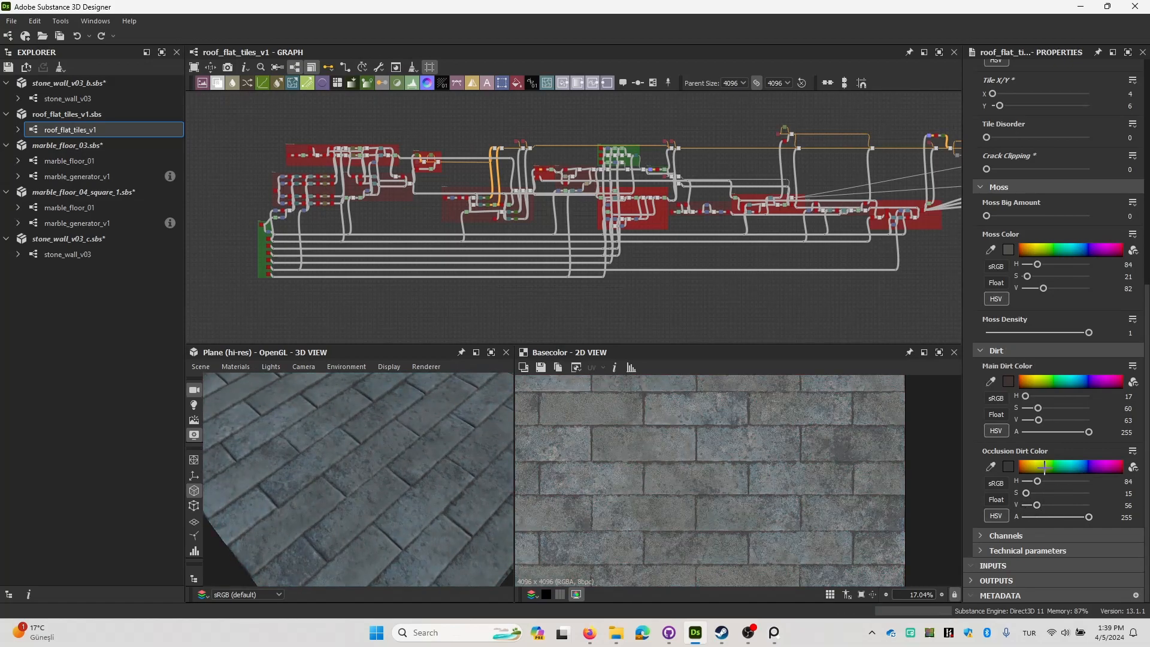
# Try a dark green Occlusion Dirt Color with hue 64, saturation 255 and value 53, inspect the tile gaps, and undo it.
pyautogui.click(1038, 470)
pyautogui.scroll(-5, 463, 490)
pyautogui.scroll(8, 437, 476)
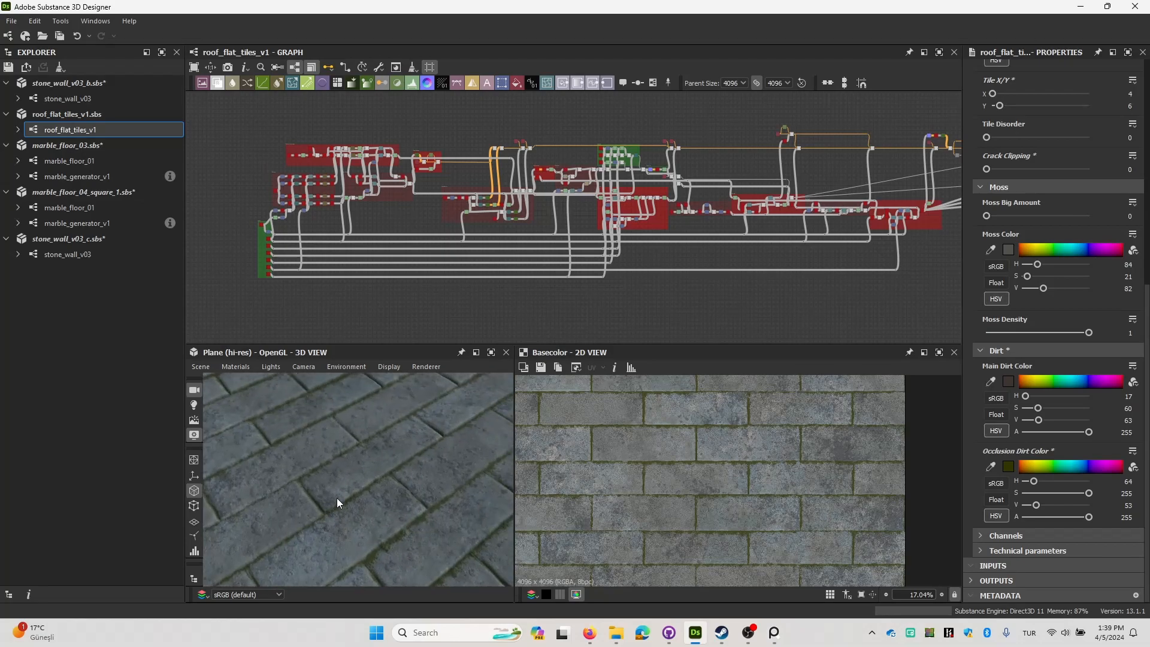
pyautogui.scroll(4, 380, 459)
pyautogui.scroll(-10, 346, 430)
pyautogui.moveTo(408, 475); pyautogui.dragTo(366, 473)
pyautogui.scroll(6, 383, 494)
pyautogui.hotkey('ctrl', 'z')
pyautogui.scroll(-4, 402, 468)
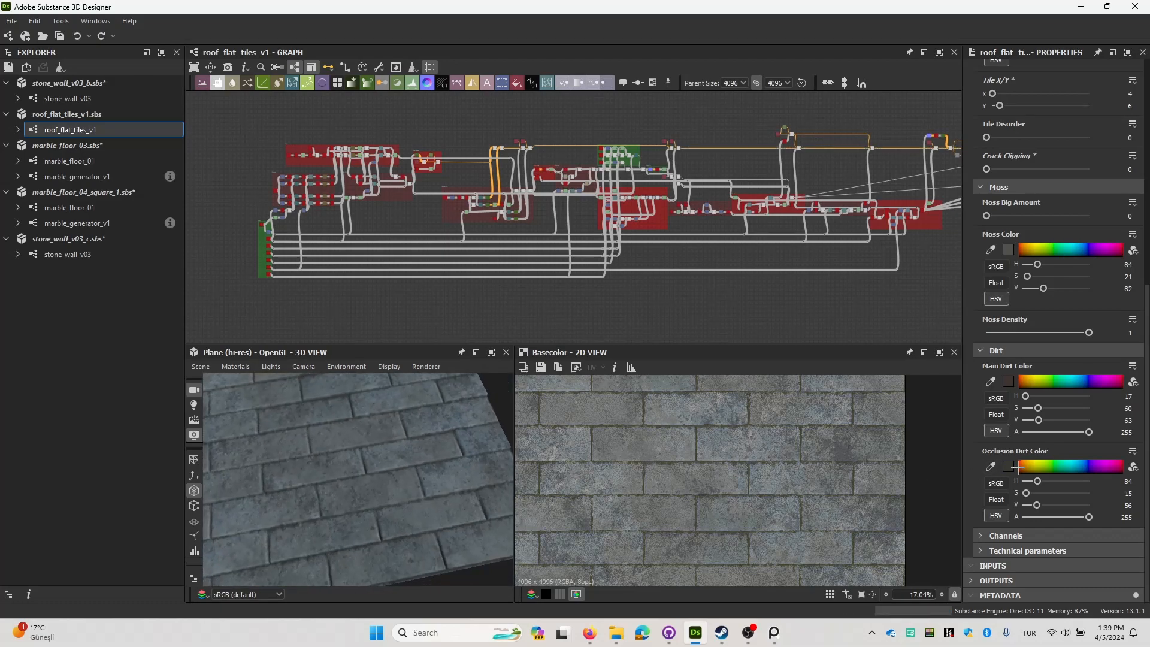
pyautogui.scroll(6, 987, 445)
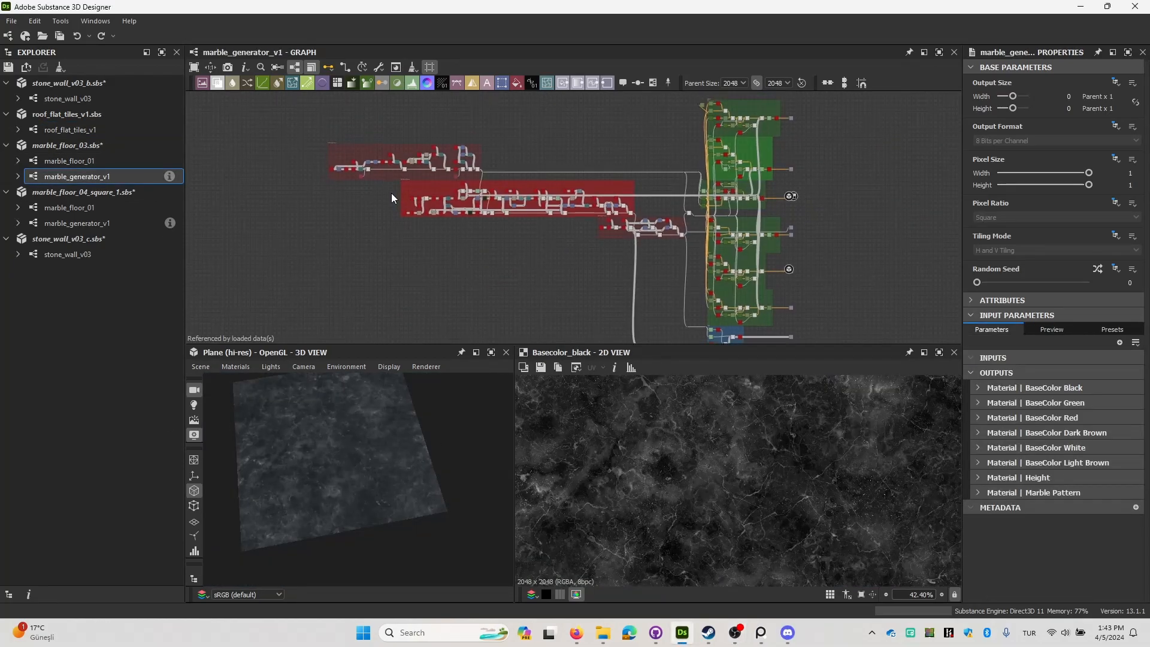
# Examine the red node frames of the marble_generator_v1 graph, ending at the Marble Small Details frame.
pyautogui.scroll(2, 419, 174)
pyautogui.scroll(1, 430, 212)
pyautogui.moveTo(453, 222); pyautogui.dragTo(496, 207, button='middle')
pyautogui.scroll(-1, 486, 208)
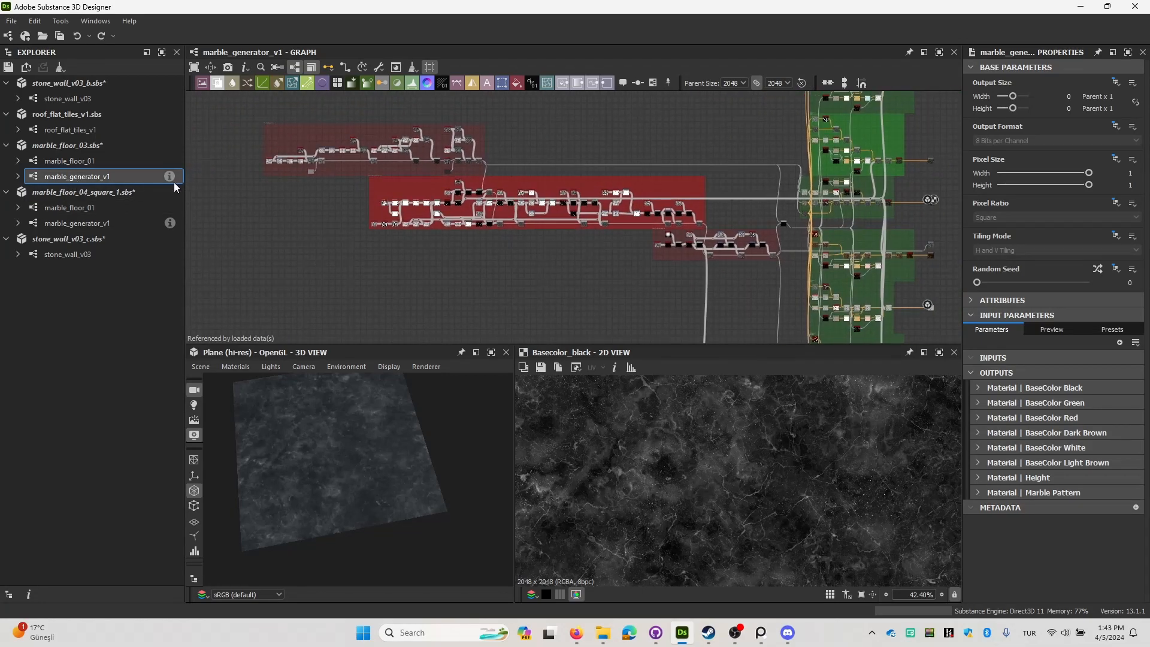
pyautogui.moveTo(270, 183); pyautogui.dragTo(157, 183, button='middle')
pyautogui.moveTo(385, 176); pyautogui.dragTo(458, 175, button='middle')
pyautogui.scroll(4, 459, 175)
pyautogui.moveTo(847, 248); pyautogui.dragTo(631, 172, button='middle')
pyautogui.scroll(4, 631, 171)
pyautogui.moveTo(648, 226); pyautogui.dragTo(418, 108, button='middle')
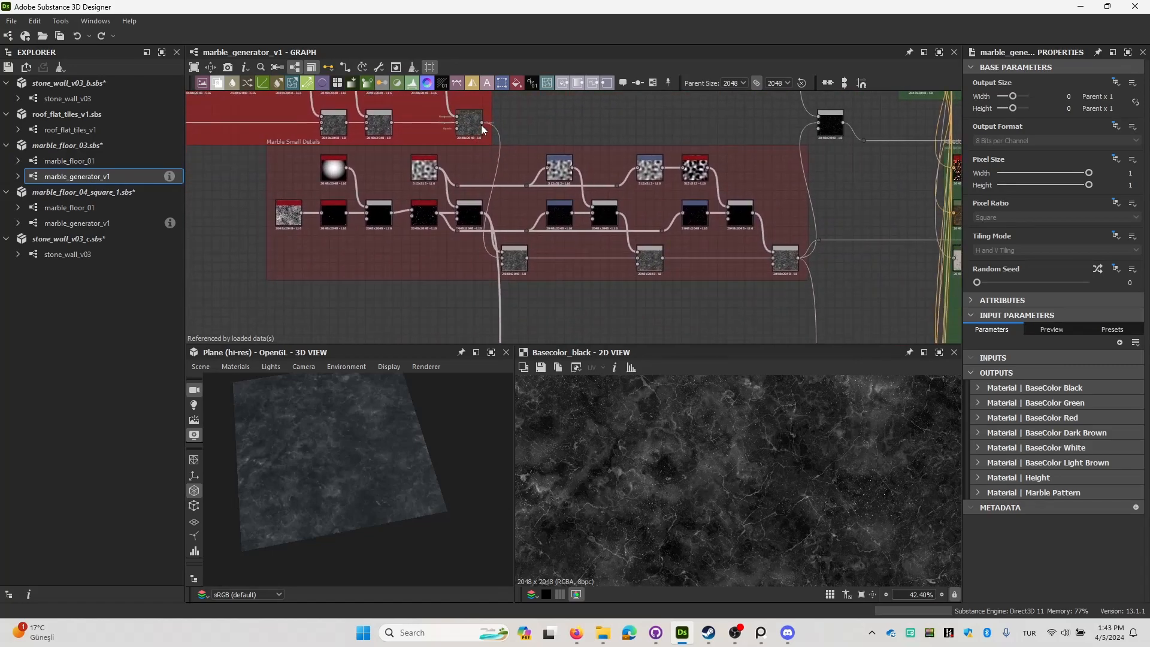
pyautogui.scroll(2, 483, 125)
# Preview the Blend node feeding the Marble Small Details frame and that frame's final Blend, examining the vein pattern.
pyautogui.doubleClick(474, 124)
pyautogui.scroll(5, 720, 466)
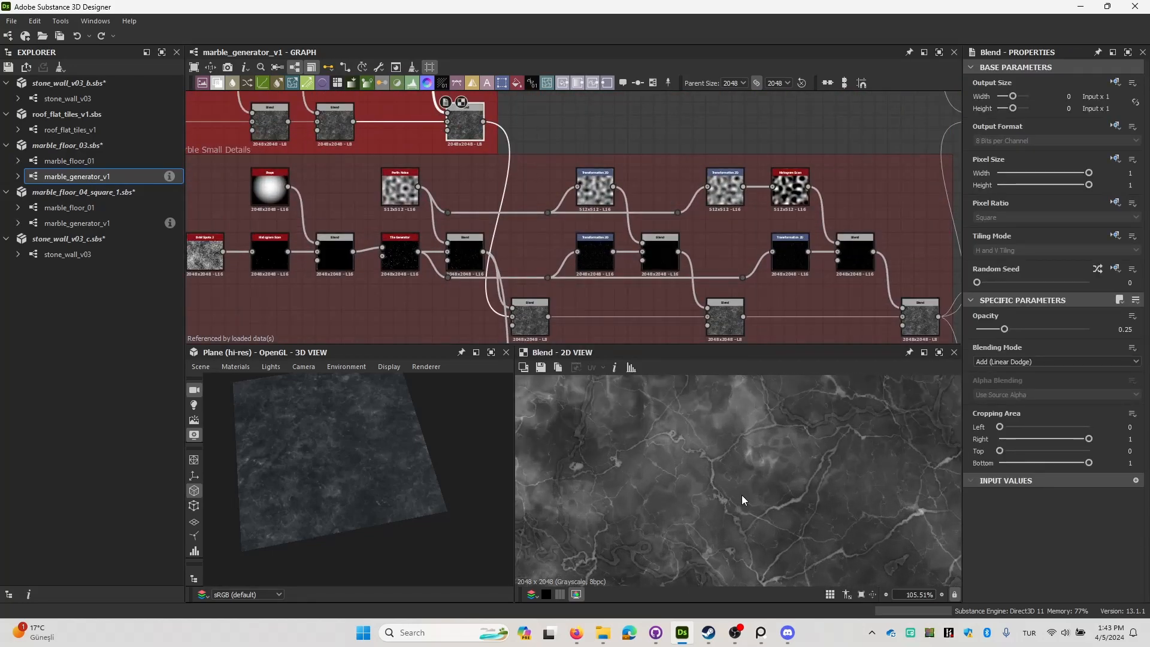
pyautogui.scroll(-6, 741, 495)
pyautogui.moveTo(749, 549); pyautogui.dragTo(713, 390, button='middle')
pyautogui.moveTo(928, 317); pyautogui.dragTo(531, 195, button='middle')
pyautogui.click(657, 241)
pyautogui.scroll(-4, 658, 240)
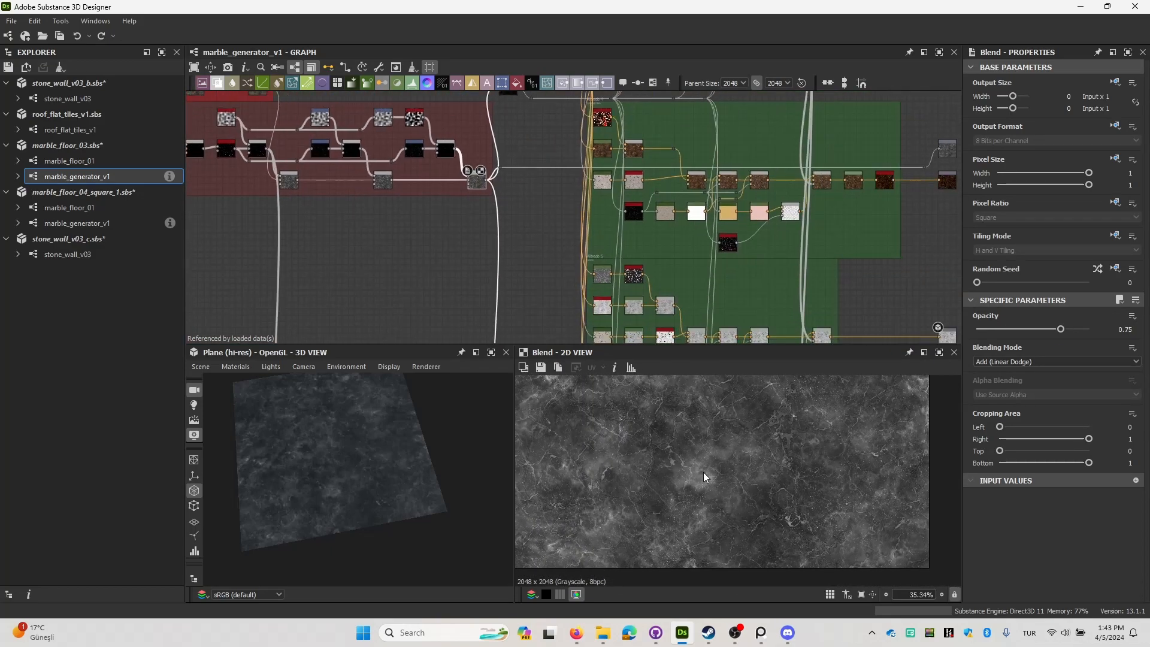
pyautogui.moveTo(675, 280); pyautogui.dragTo(591, 279, button='middle')
pyautogui.scroll(6, 718, 478)
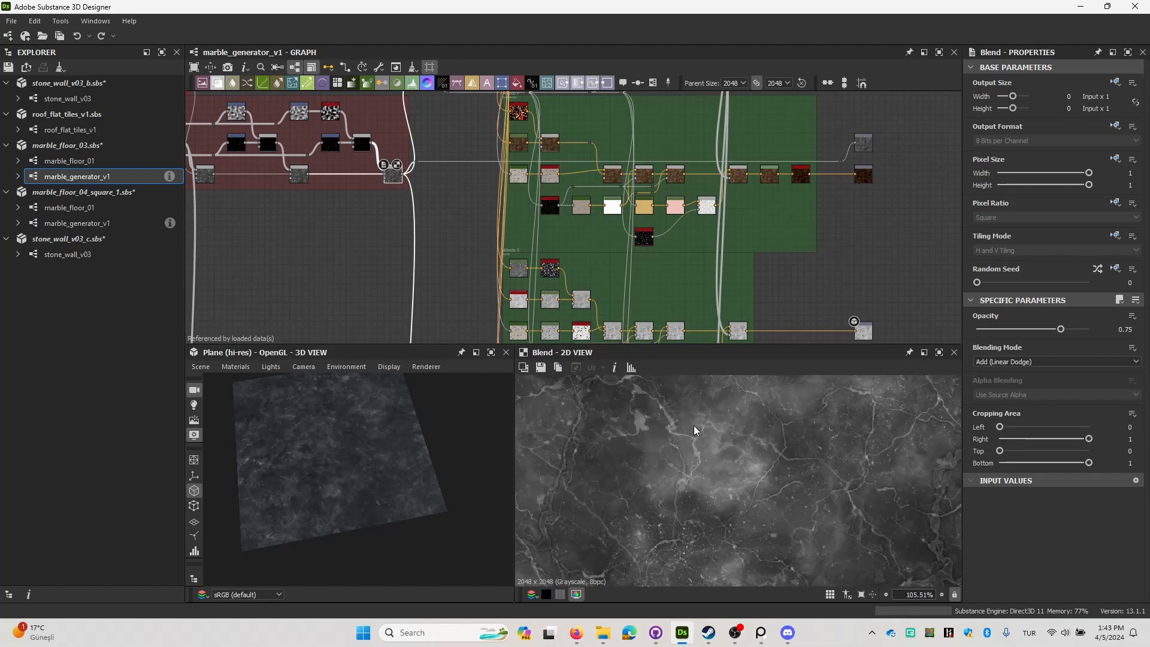
pyautogui.scroll(-3, 605, 252)
# Look through the green color frames and preview several marble base color outputs, ending with BaseColor Light Brown.
pyautogui.moveTo(605, 252); pyautogui.dragTo(600, 295, button='middle')
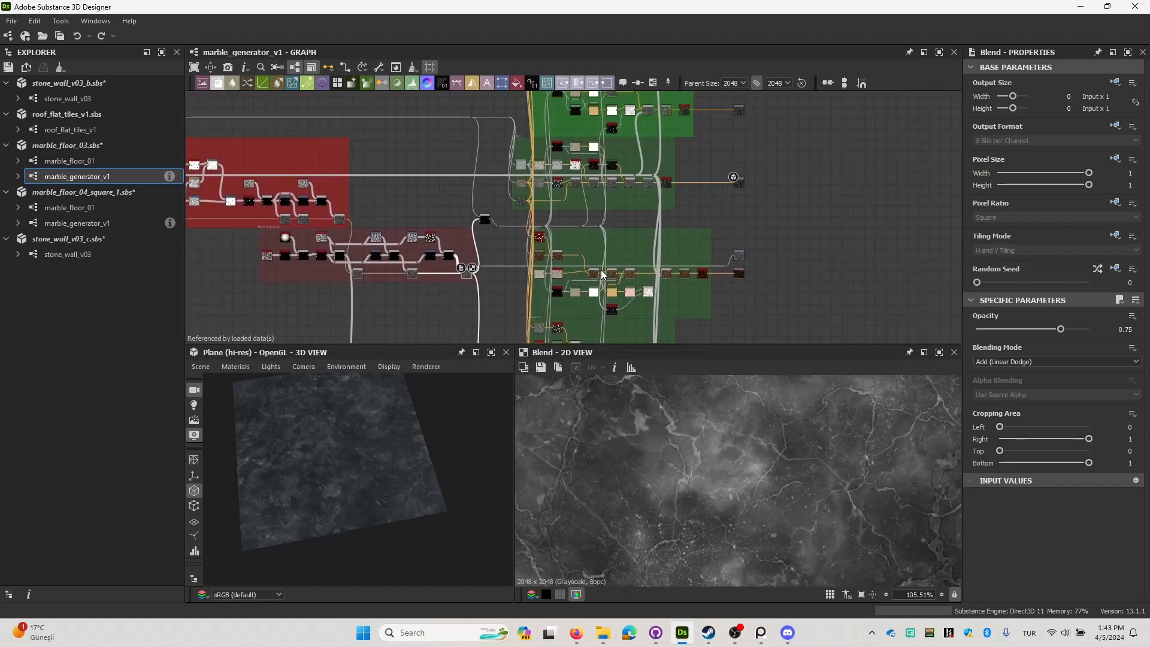
pyautogui.scroll(2, 712, 246)
pyautogui.moveTo(747, 287); pyautogui.dragTo(689, 90, button='middle')
pyautogui.scroll(2, 712, 245)
pyautogui.doubleClick(685, 209)
pyautogui.scroll(1, 703, 252)
pyautogui.scroll(-11, 770, 495)
pyautogui.scroll(1, 718, 194)
pyautogui.scroll(-5, 682, 184)
pyautogui.moveTo(693, 264); pyautogui.dragTo(658, 162, button='middle')
pyautogui.scroll(2, 664, 293)
pyautogui.moveTo(664, 293); pyautogui.dragTo(661, 227, button='middle')
pyautogui.doubleClick(634, 254)
pyautogui.scroll(1, 679, 395)
pyautogui.scroll(1, 634, 170)
pyautogui.doubleClick(634, 169)
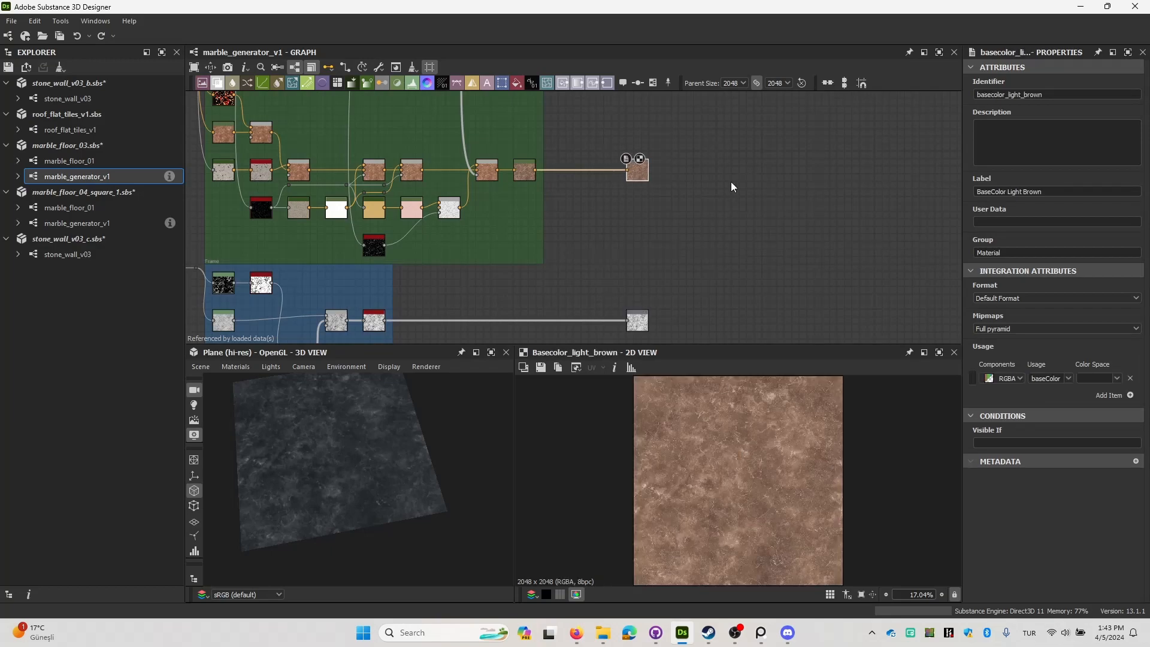
# Preview the BaseColor White output and the further marble base color outputs above it in the graph.
pyautogui.moveTo(731, 181); pyautogui.dragTo(731, 343, button='middle')
pyautogui.doubleClick(637, 144)
pyautogui.moveTo(678, 229); pyautogui.dragTo(680, 307, button='middle')
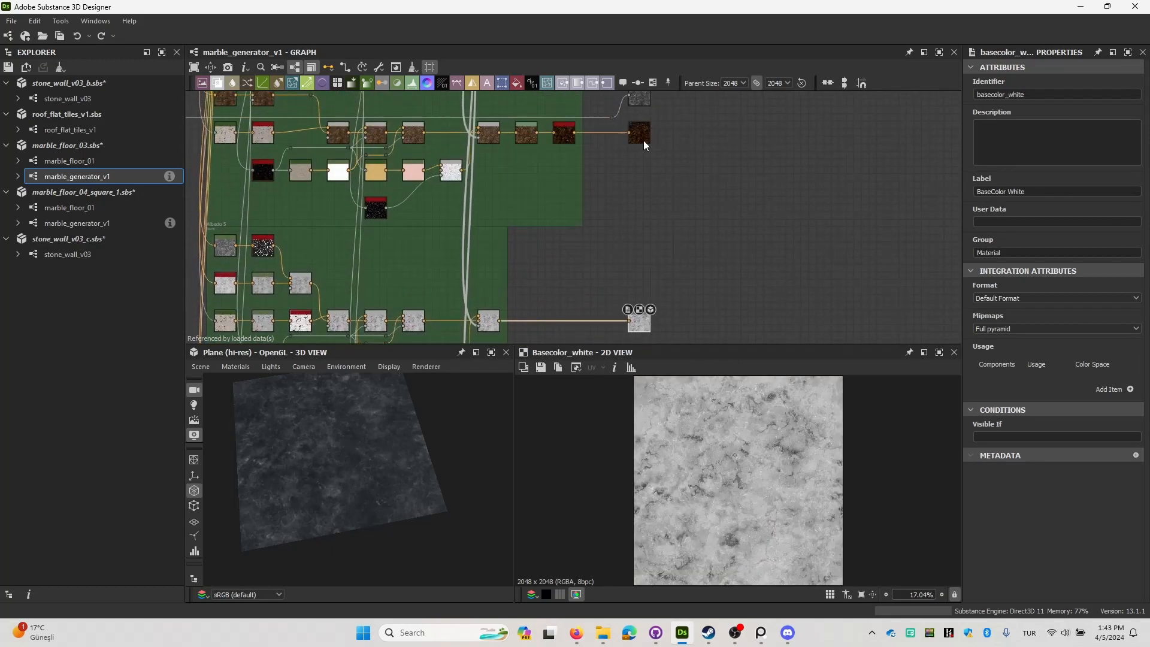
pyautogui.doubleClick(643, 140)
pyautogui.moveTo(681, 133); pyautogui.dragTo(684, 269, button='middle')
pyautogui.doubleClick(646, 235)
pyautogui.moveTo(693, 179); pyautogui.dragTo(681, 246, button='middle')
pyautogui.scroll(1, 682, 155)
pyautogui.doubleClick(643, 210)
# Preview the BaseColor Green output and inspect its dark green marble pattern.
pyautogui.moveTo(680, 156); pyautogui.dragTo(680, 331, button='middle')
pyautogui.doubleClick(637, 195)
pyautogui.scroll(4, 764, 477)
pyautogui.scroll(-3, 751, 479)
pyautogui.scroll(-3, 751, 479)
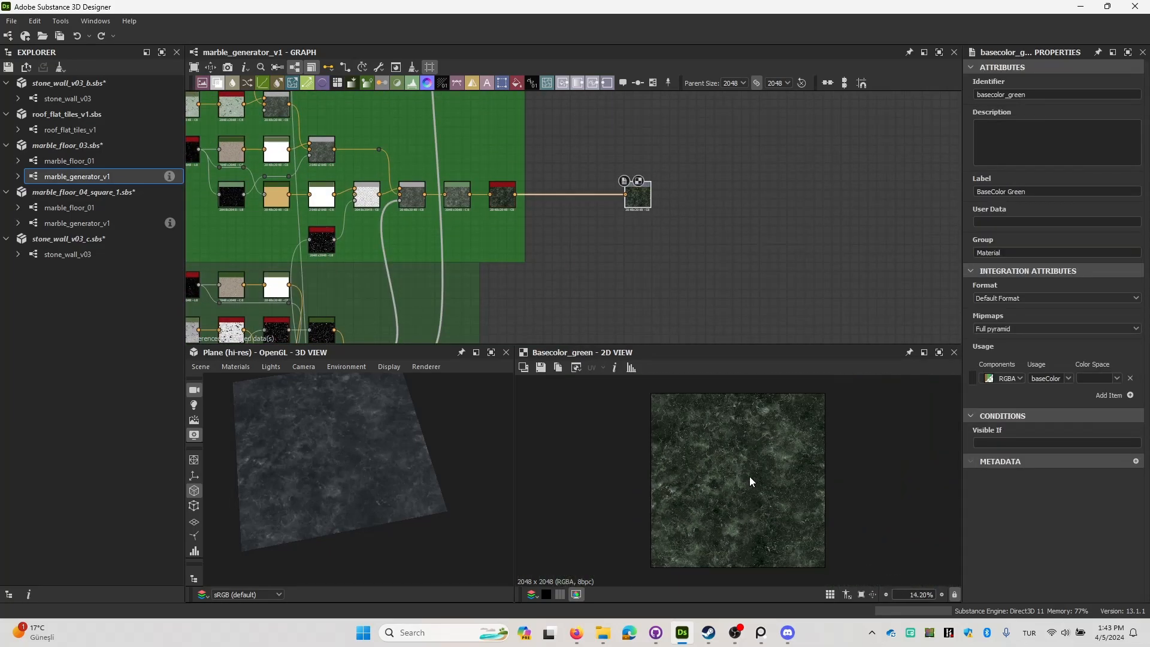
pyautogui.moveTo(666, 250); pyautogui.dragTo(728, 274, button='middle')
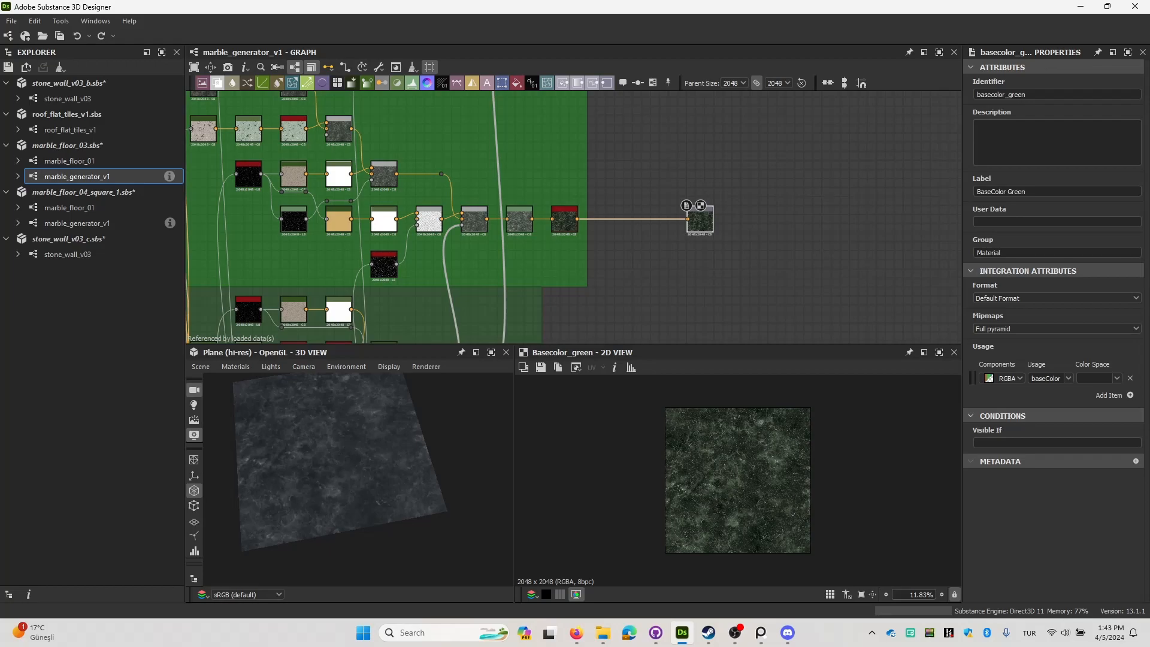
# Switch to Firefox and view the intact great hall, destroyed great hall and minasIthilKeep.png reference images.
pyautogui.click(576, 632)
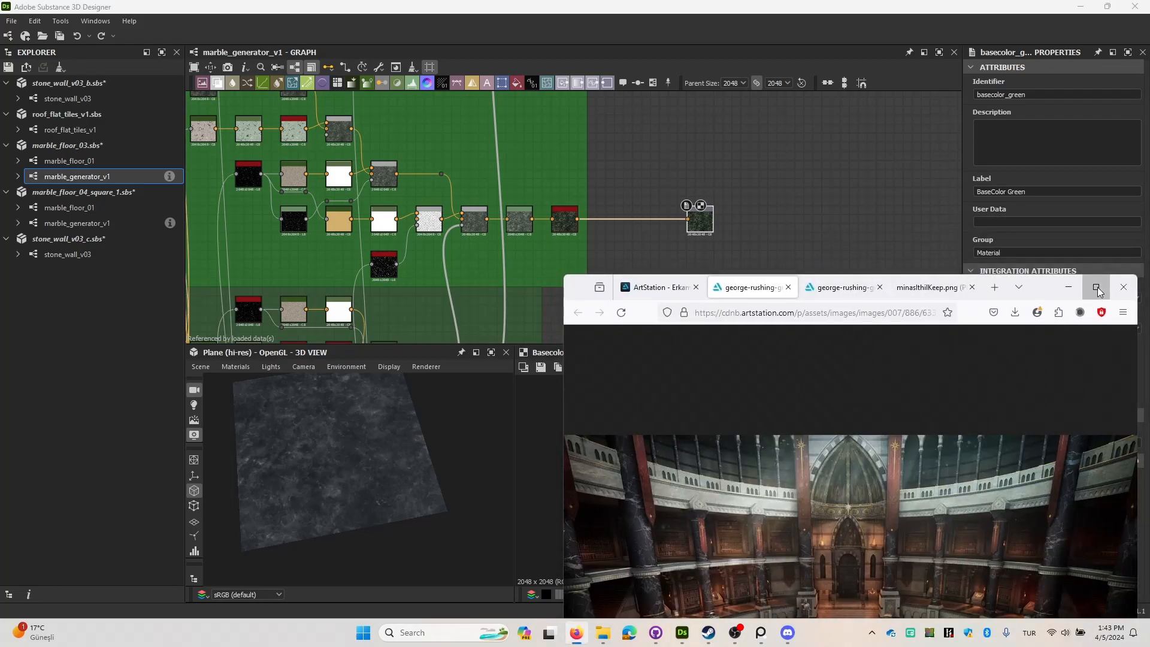
pyautogui.click(1097, 287)
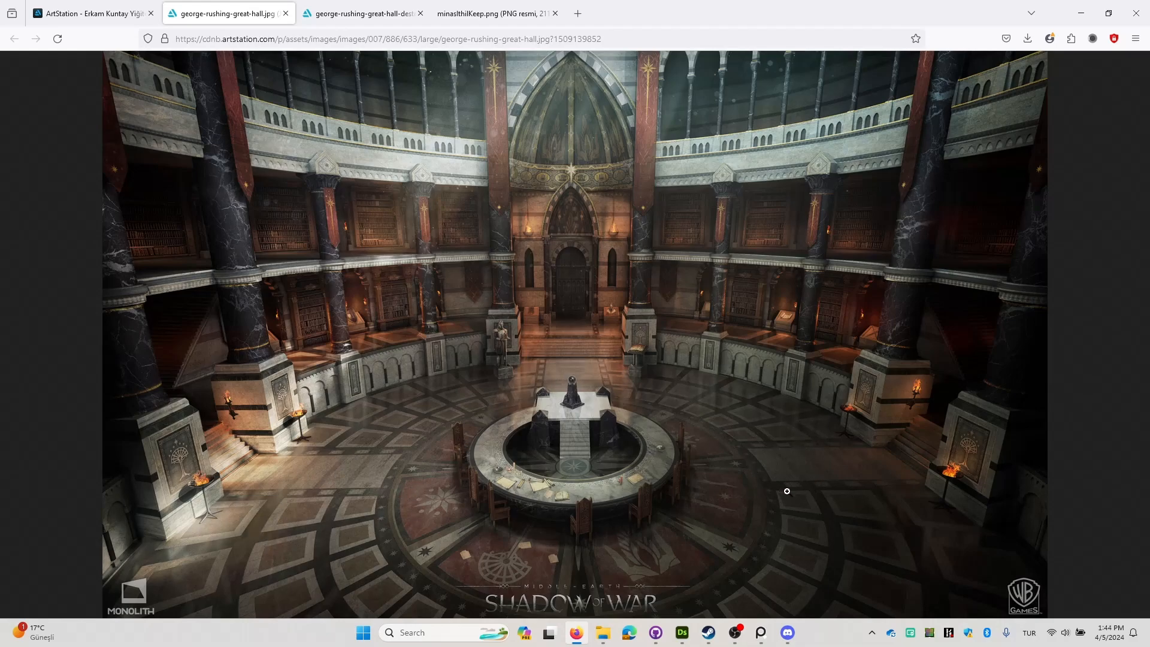
pyautogui.click(384, 21)
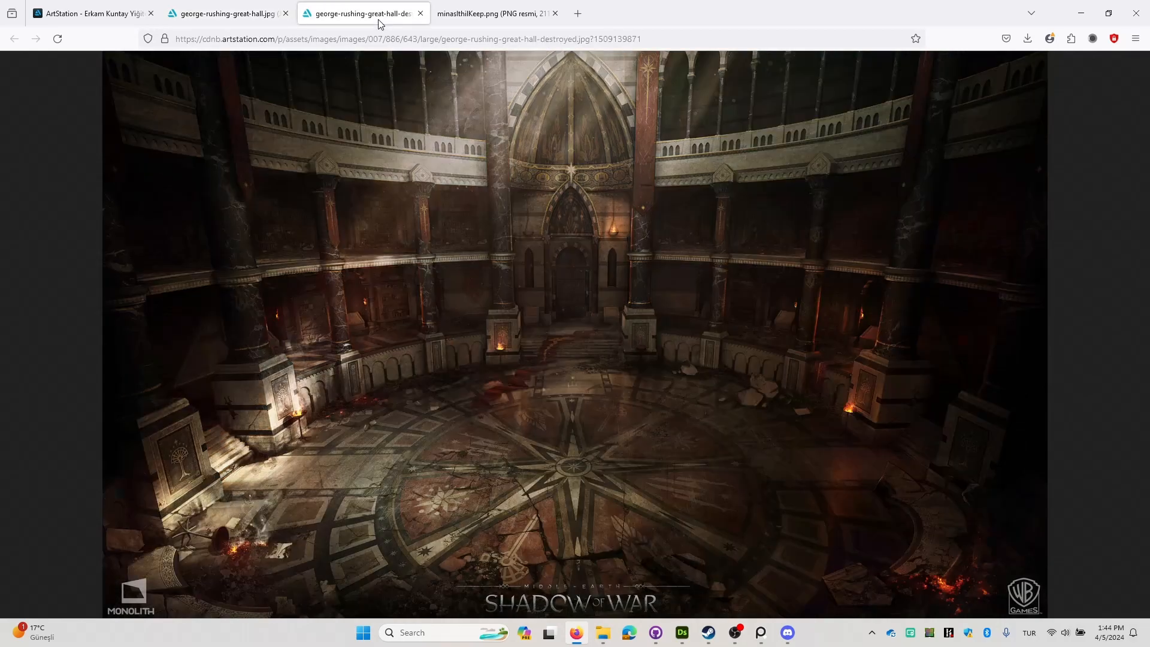
pyautogui.click(496, 22)
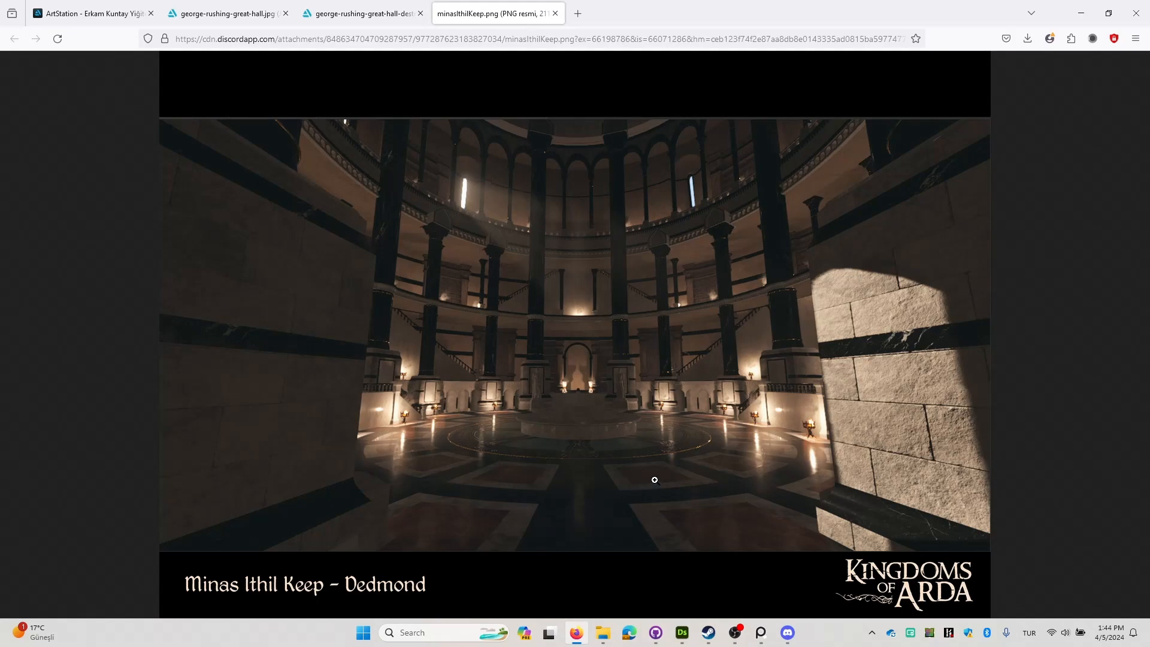
# Return to Substance 3D Designer and open the marble_floor_01 graph of marble_floor_03.sbs.
pyautogui.click(1081, 13)
pyautogui.scroll(-3, 585, 267)
pyautogui.moveTo(599, 267); pyautogui.dragTo(532, 378, button='middle')
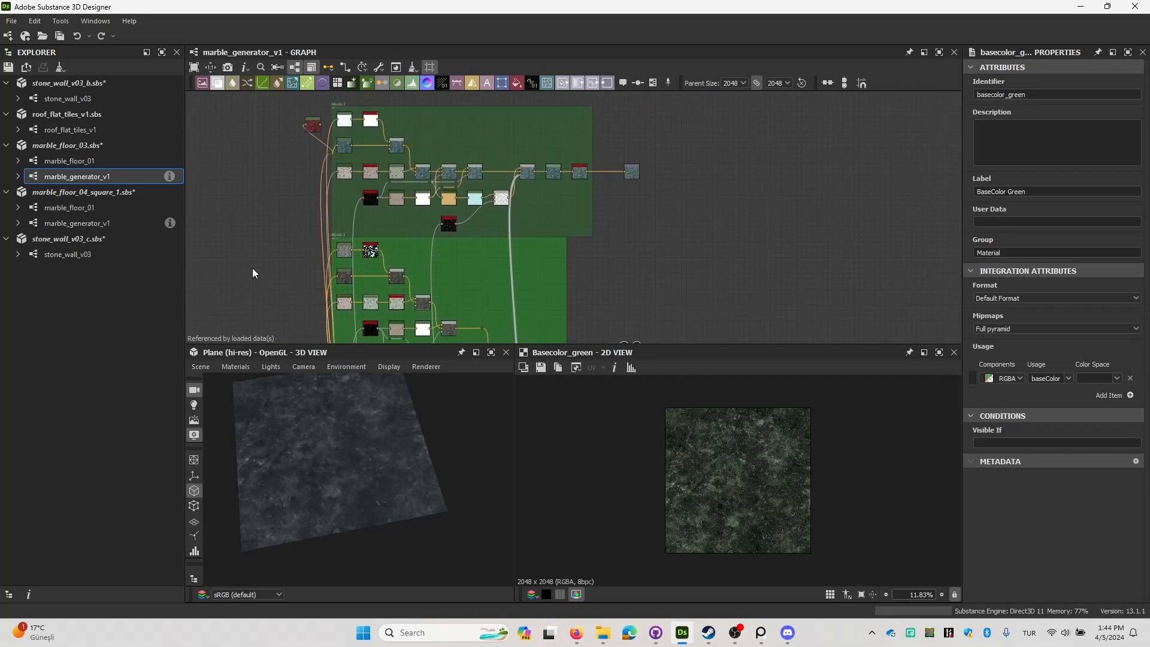
pyautogui.click(110, 161)
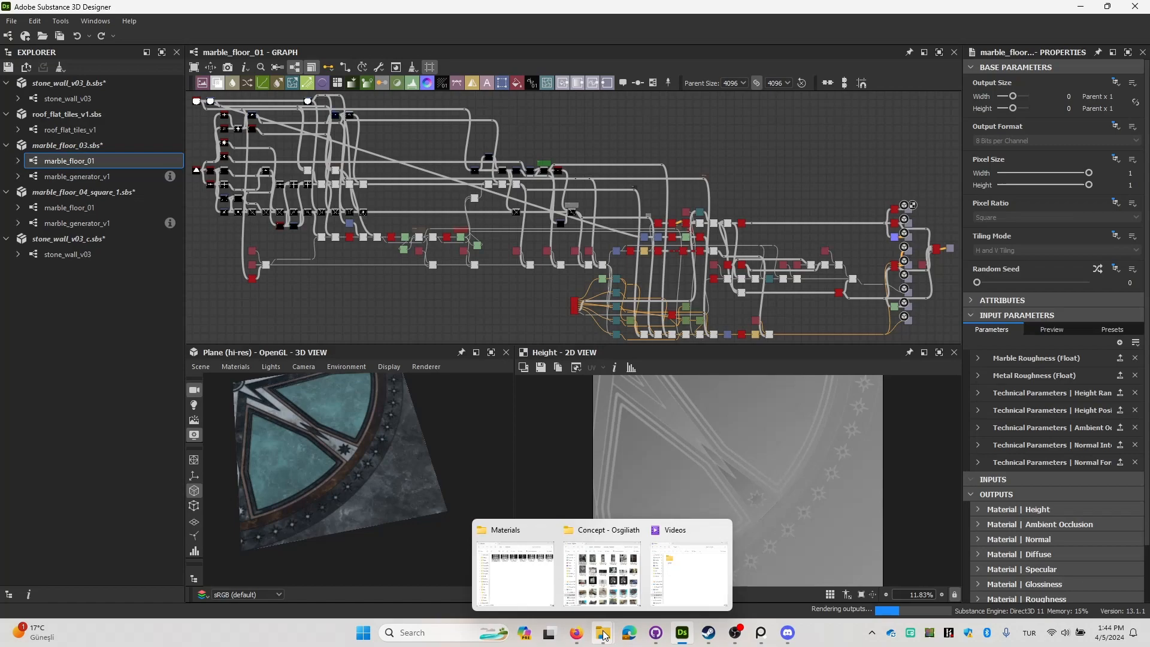
# Compare the marble_floor_01 3D preview with the destroyed great hall reference in Firefox, ending back in Substance 3D Designer.
pyautogui.click(576, 633)
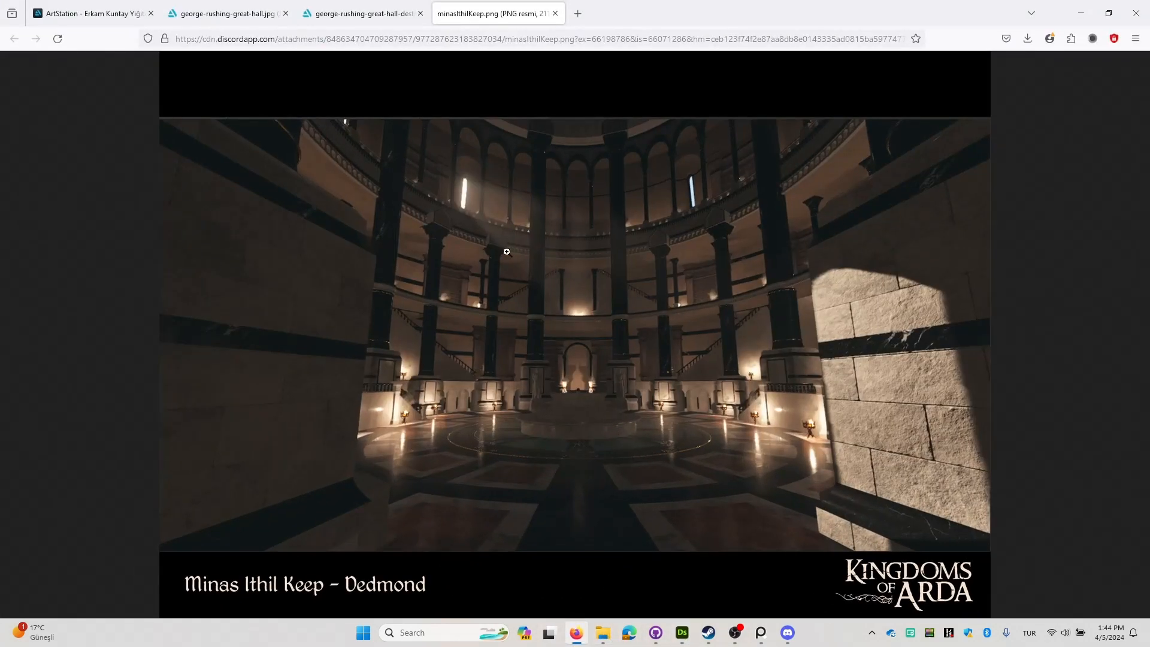
pyautogui.hotkey('ctrl', 'shift', 'Tab')
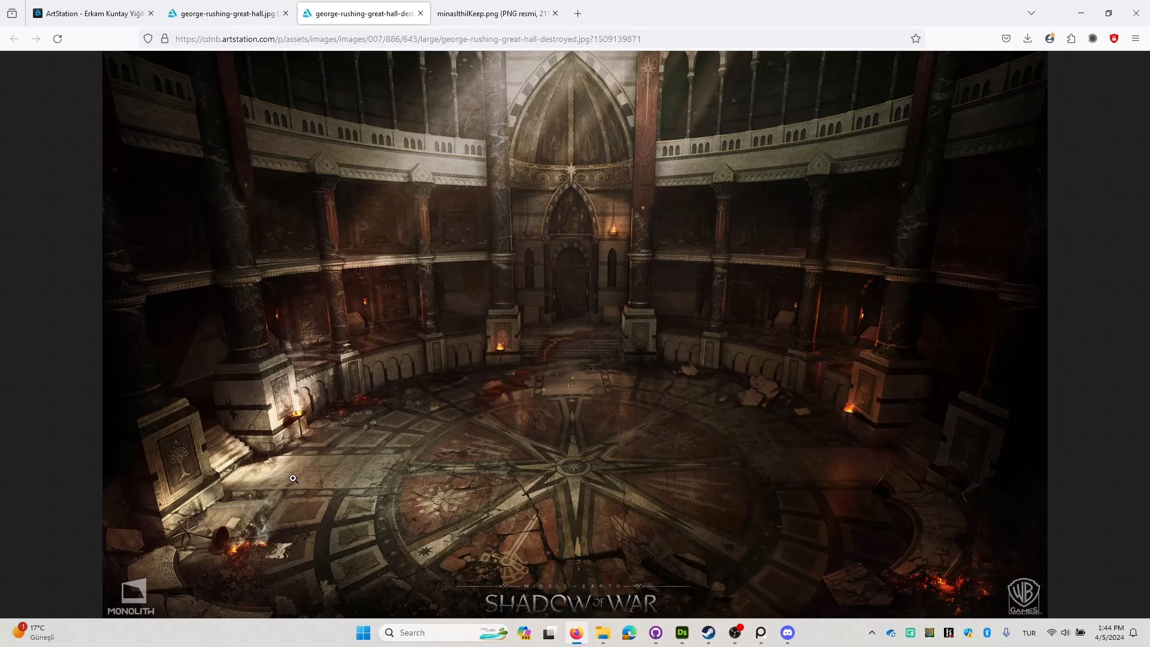
pyautogui.click(1080, 13)
pyautogui.scroll(5, 480, 276)
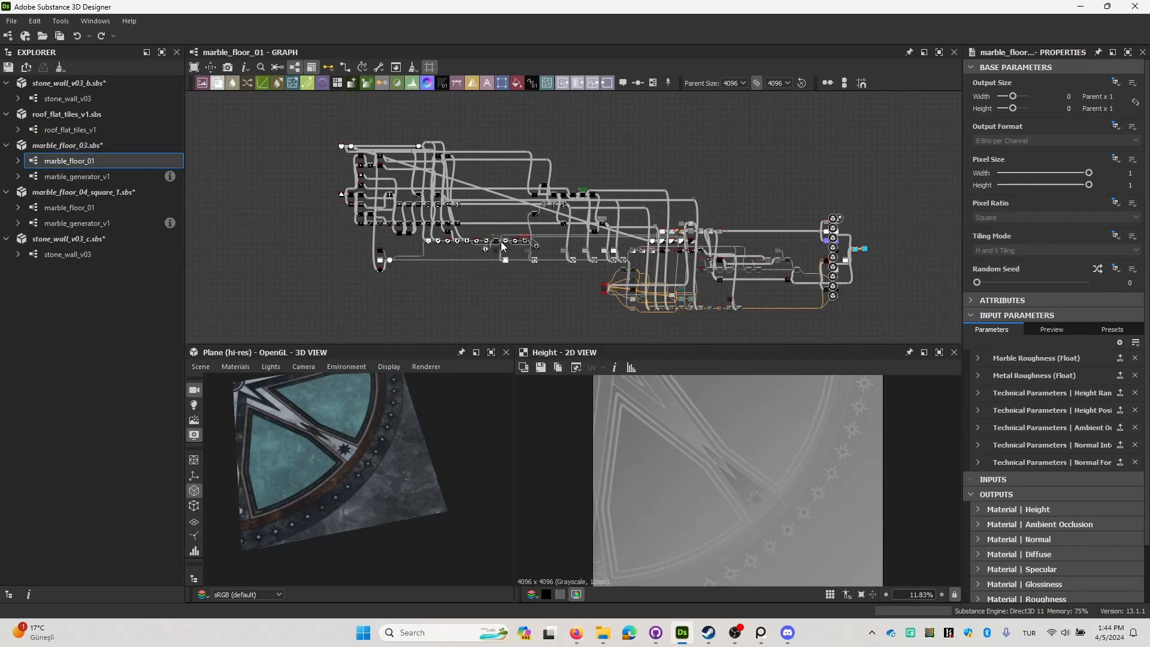
pyautogui.moveTo(284, 453); pyautogui.dragTo(448, 469)
pyautogui.click(577, 633)
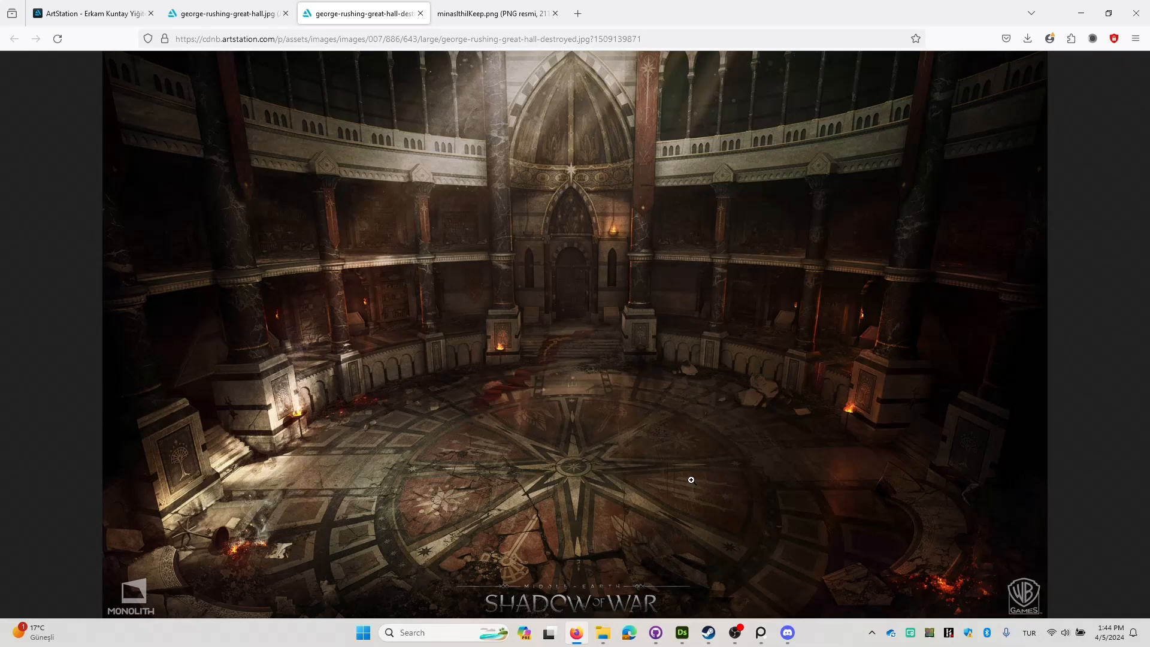
pyautogui.click(1081, 13)
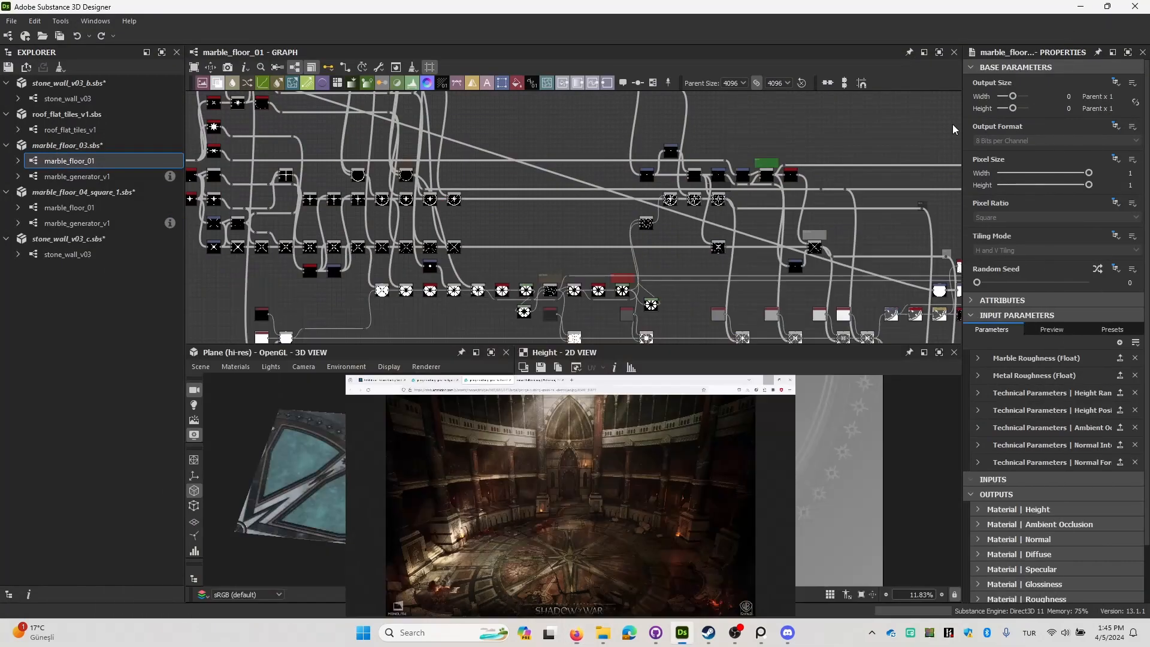
# Locate the Sharpen node of the quarter floor pattern in marble_floor_01 and examine its grayscale star and ring shapes.
pyautogui.scroll(-2, 599, 286)
pyautogui.moveTo(747, 289); pyautogui.dragTo(582, 157, button='middle')
pyautogui.scroll(3, 548, 164)
pyautogui.moveTo(527, 220); pyautogui.dragTo(562, 294, button='middle')
pyautogui.scroll(2, 607, 150)
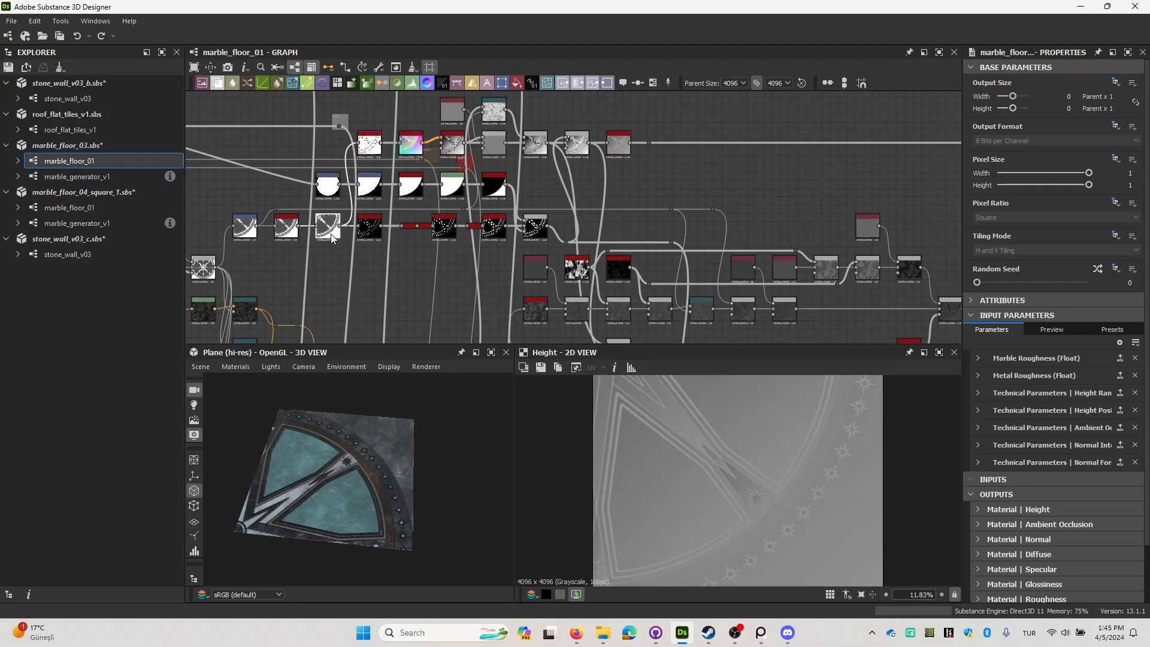
pyautogui.doubleClick(530, 232)
pyautogui.scroll(5, 757, 456)
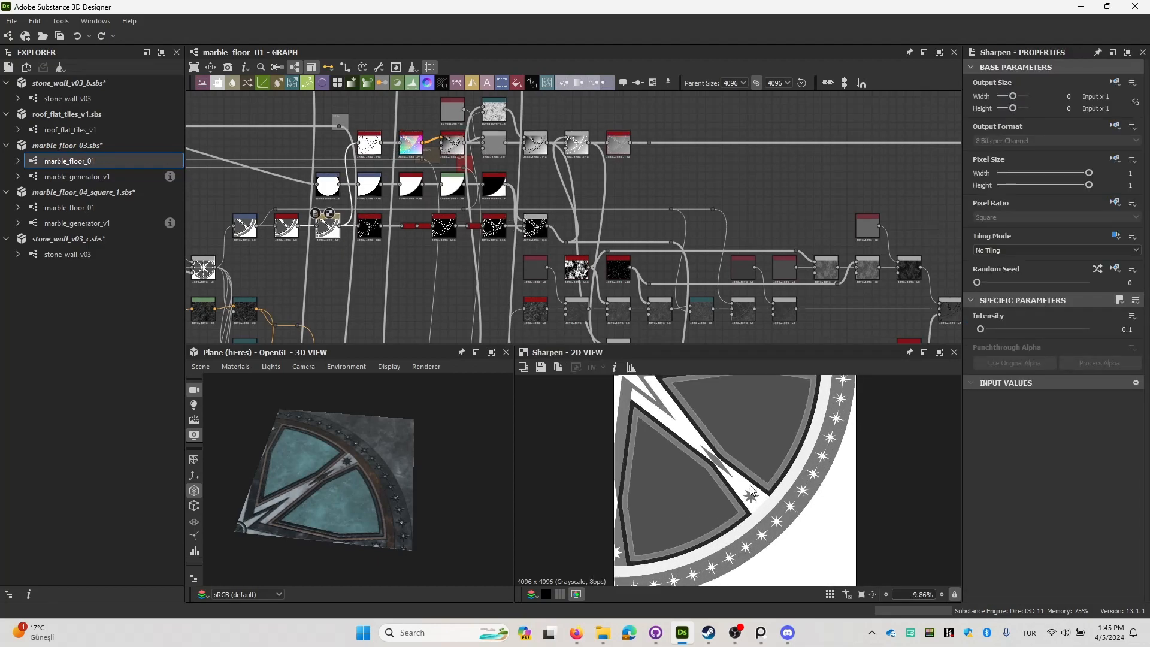
pyautogui.scroll(-6, 738, 469)
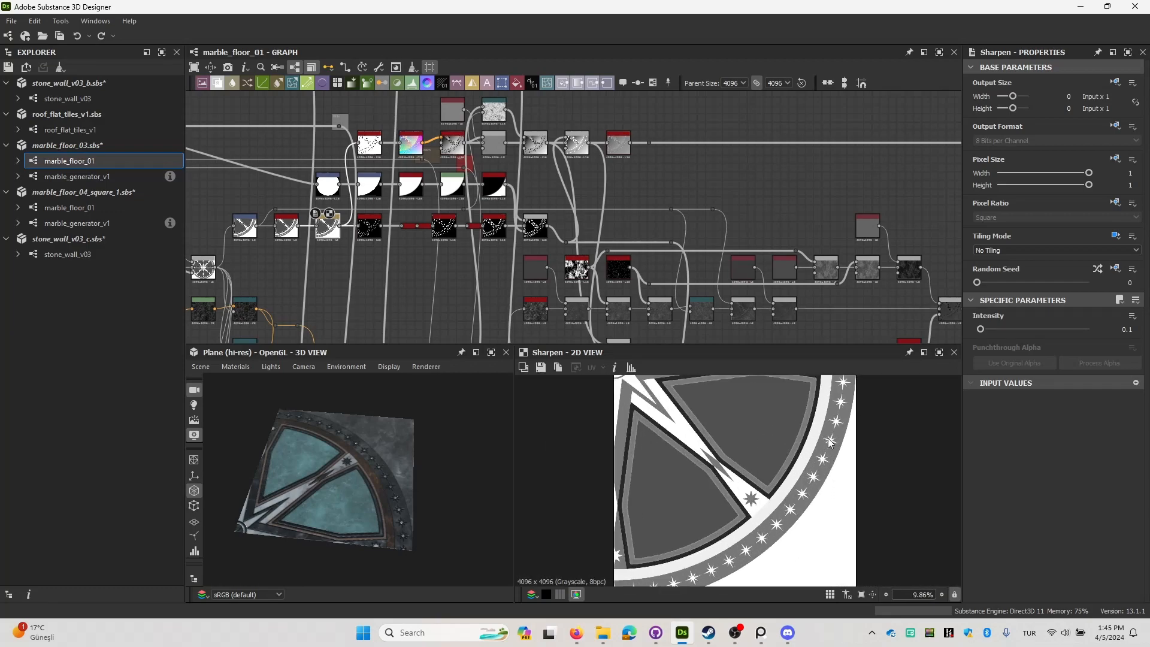
pyautogui.moveTo(662, 302); pyautogui.dragTo(634, 260, button='middle')
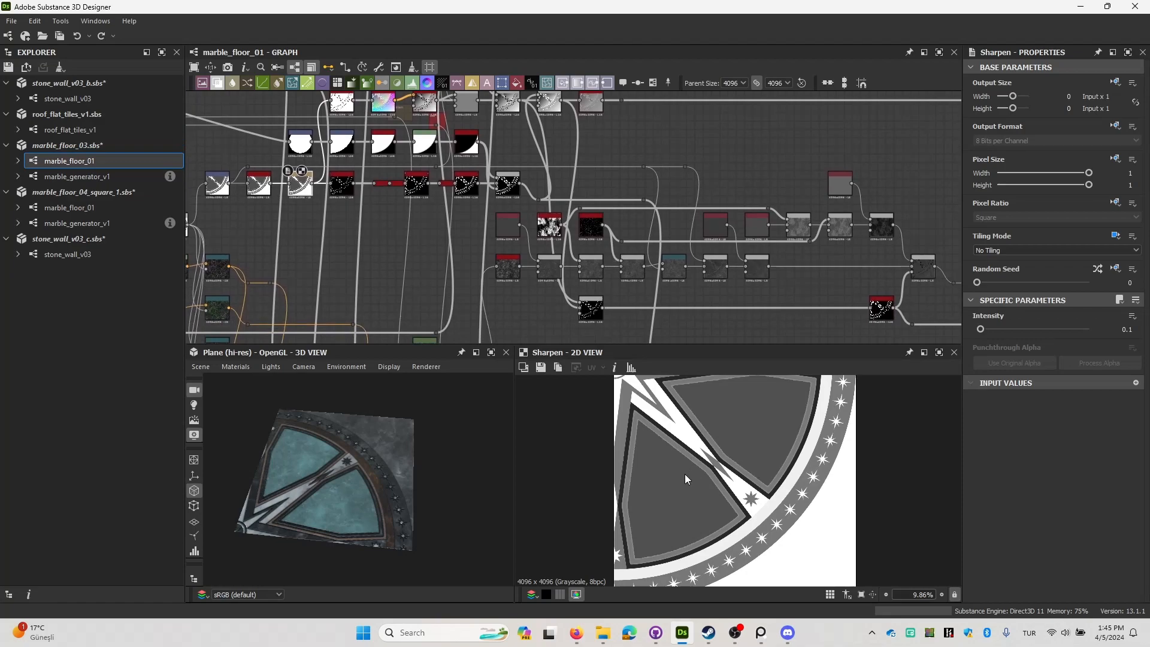
pyautogui.scroll(3, 700, 503)
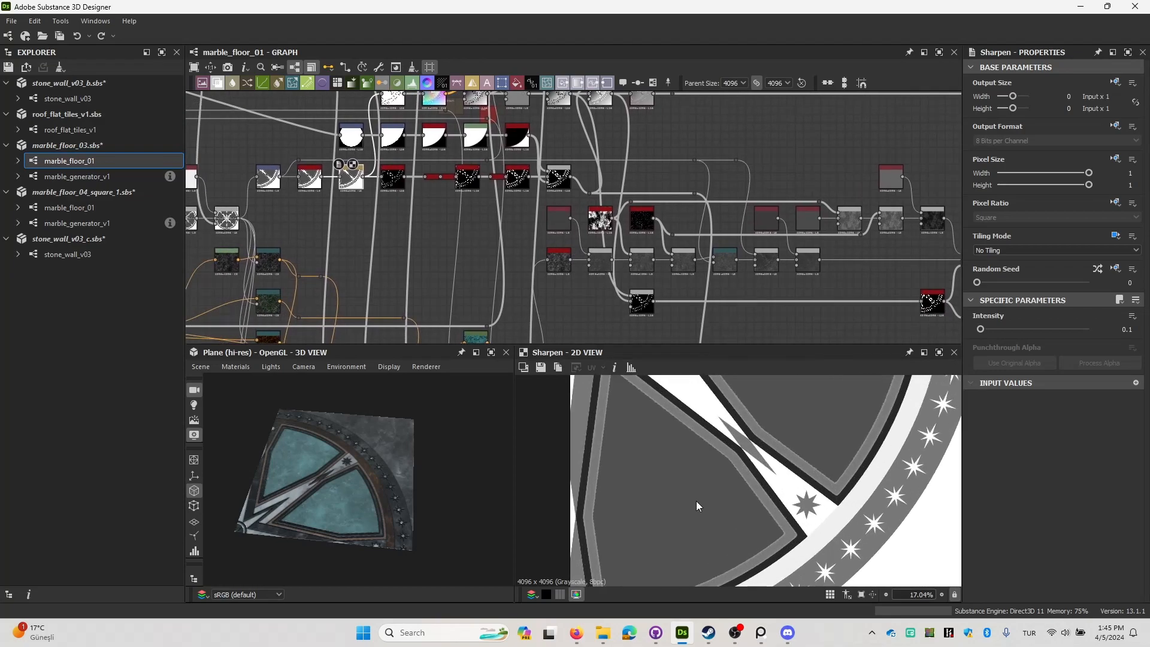
pyautogui.scroll(-3, 693, 503)
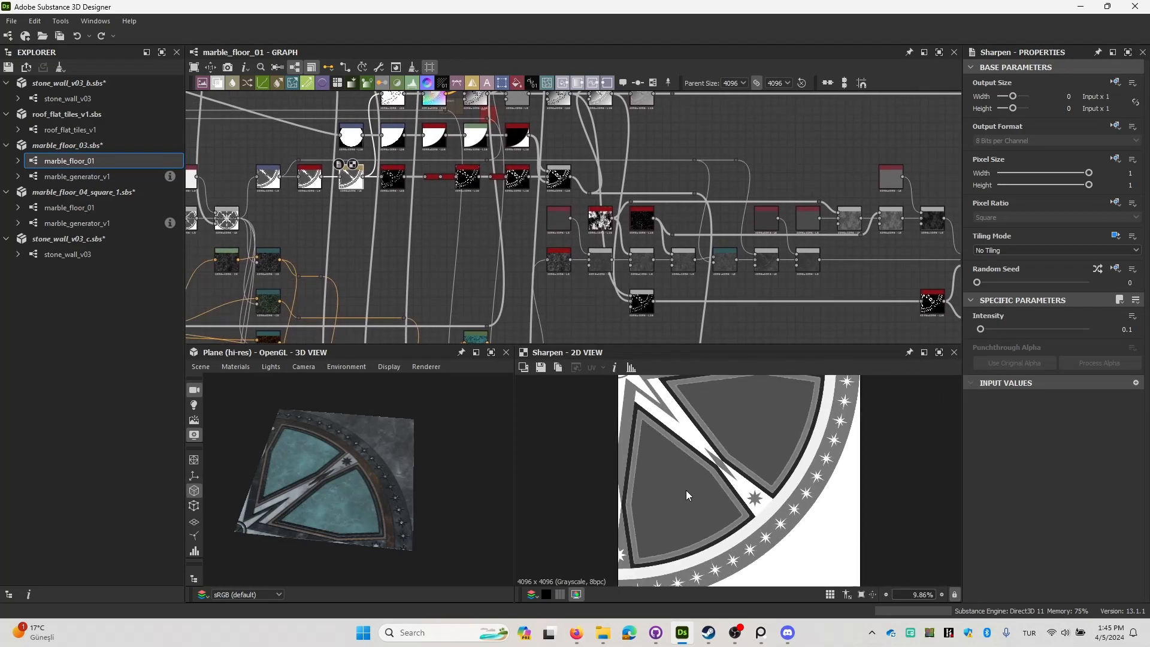
# Preview the first two Blend nodes of the marble color chain and the black-and-white masks feeding them.
pyautogui.scroll(-1, 685, 490)
pyautogui.moveTo(612, 295); pyautogui.dragTo(650, 247, button='middle')
pyautogui.moveTo(590, 271); pyautogui.dragTo(589, 207, button='middle')
pyautogui.moveTo(418, 324); pyautogui.dragTo(462, 284, button='middle')
pyautogui.scroll(3, 461, 284)
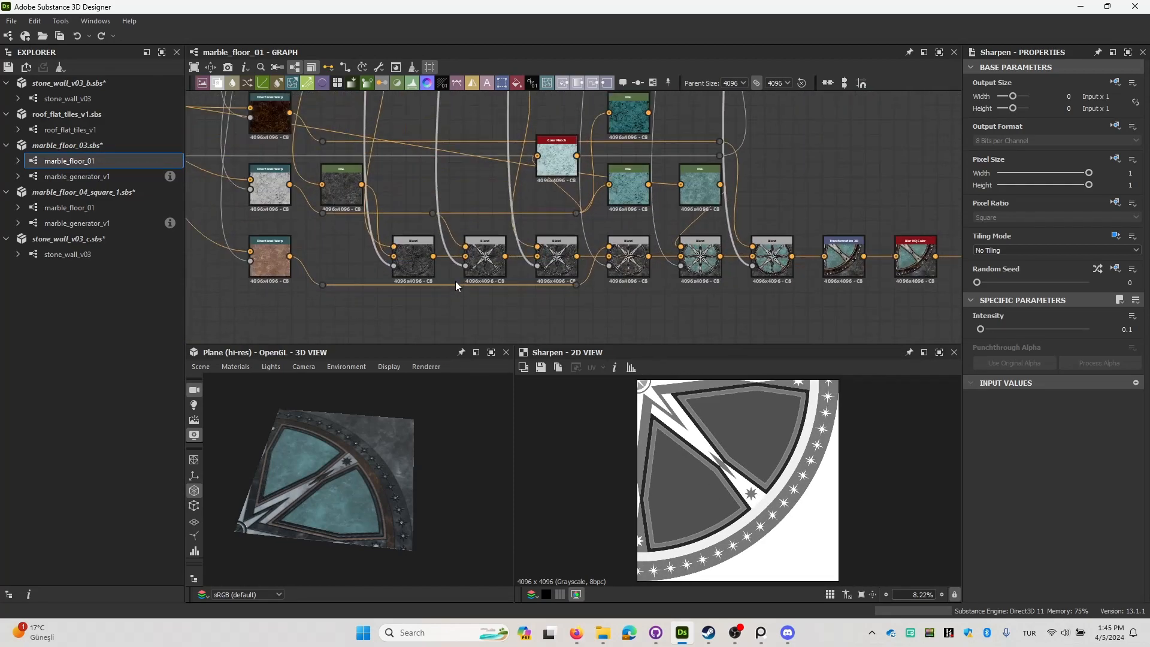
pyautogui.doubleClick(413, 258)
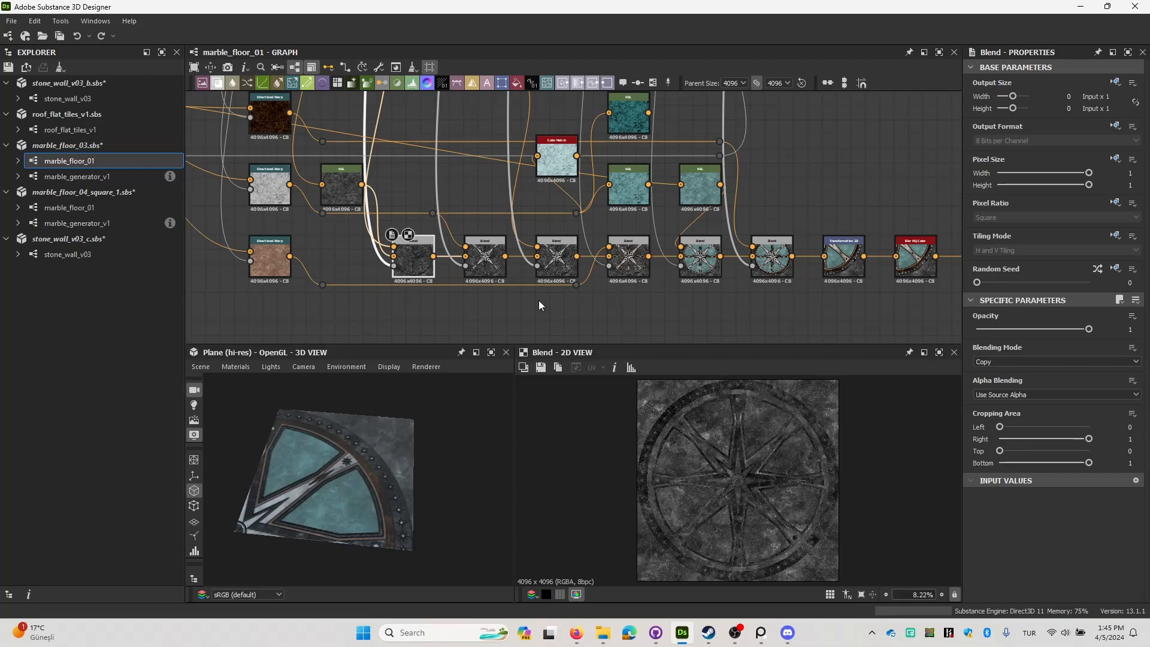
pyautogui.doubleClick(485, 257)
pyautogui.scroll(4, 758, 466)
pyautogui.doubleClick(461, 265)
pyautogui.scroll(-3, 757, 482)
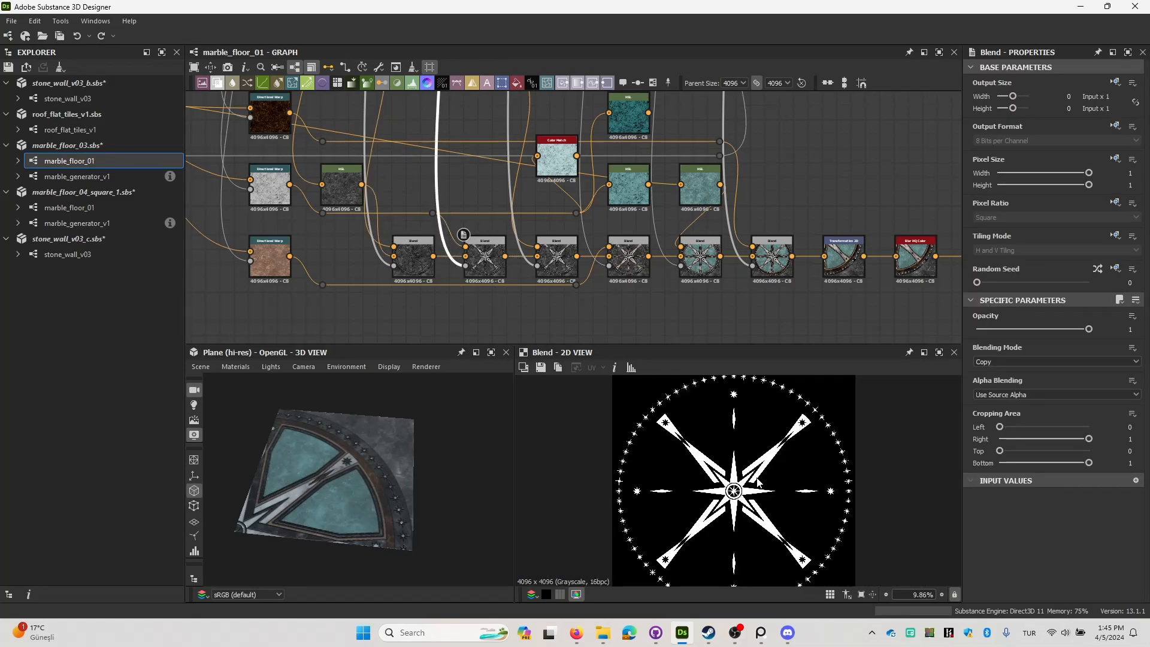
pyautogui.doubleClick(395, 268)
pyautogui.moveTo(418, 258); pyautogui.dragTo(417, 217, button='middle')
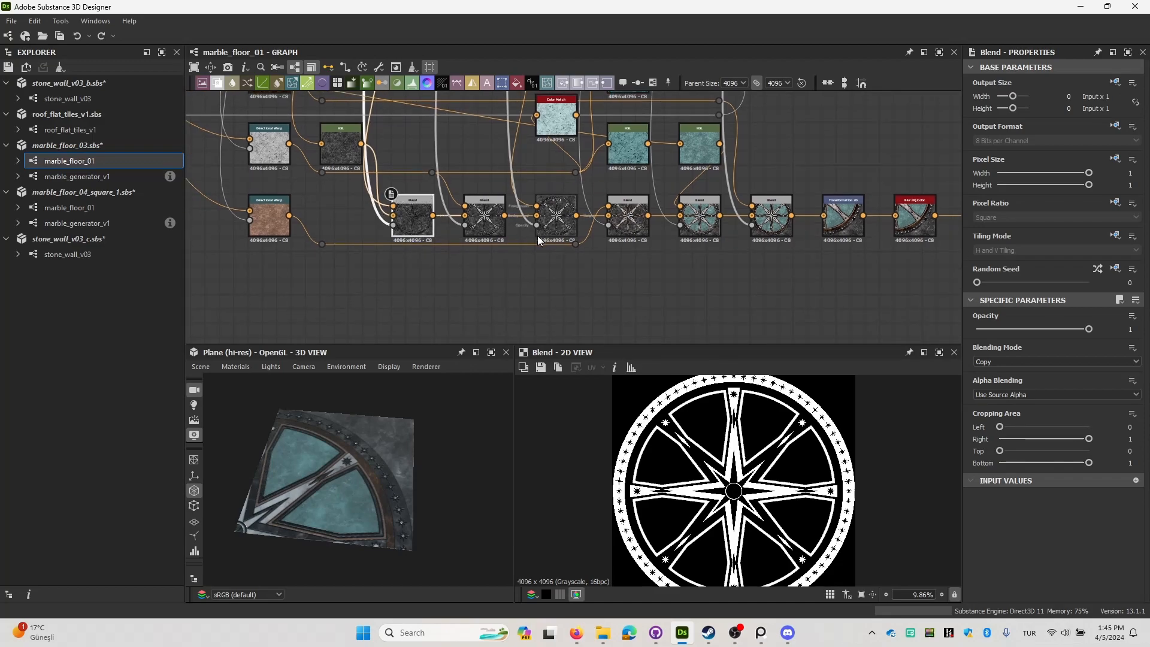
# Preview the third and fourth Blend nodes of the color chain, examining the white marble star and brown trim.
pyautogui.scroll(2, 535, 235)
pyautogui.doubleClick(557, 216)
pyautogui.scroll(4, 730, 505)
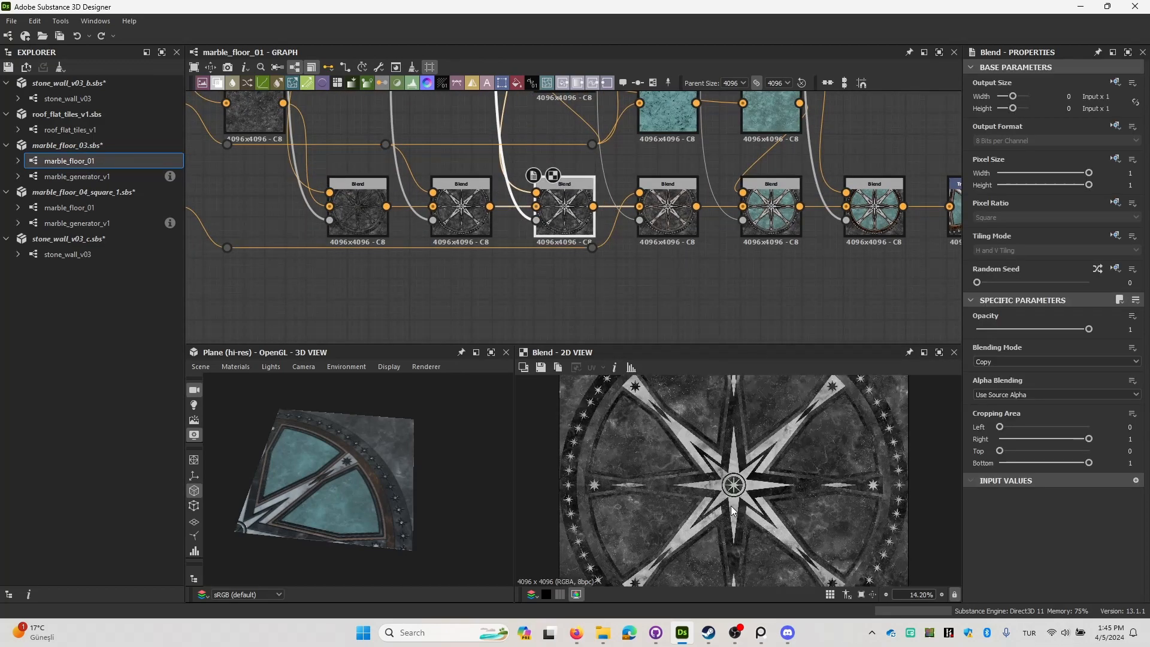
pyautogui.scroll(8, 747, 479)
pyautogui.moveTo(608, 254); pyautogui.dragTo(482, 293, button='middle')
pyautogui.click(527, 264)
pyautogui.doubleClick(527, 267)
pyautogui.scroll(-6, 851, 528)
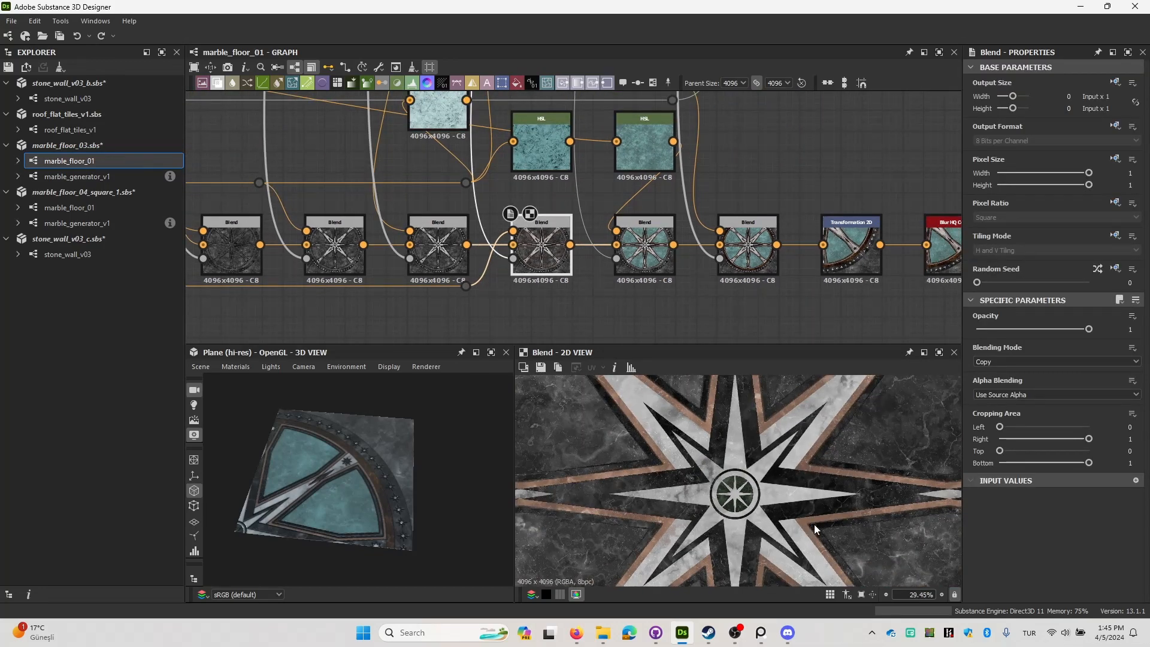
# Preview the last two Blend nodes before the Transformation 2D, examining the teal marble panels and dark brown ring.
pyautogui.moveTo(682, 338); pyautogui.dragTo(566, 305, button='middle')
pyautogui.doubleClick(555, 243)
pyautogui.scroll(-3, 747, 473)
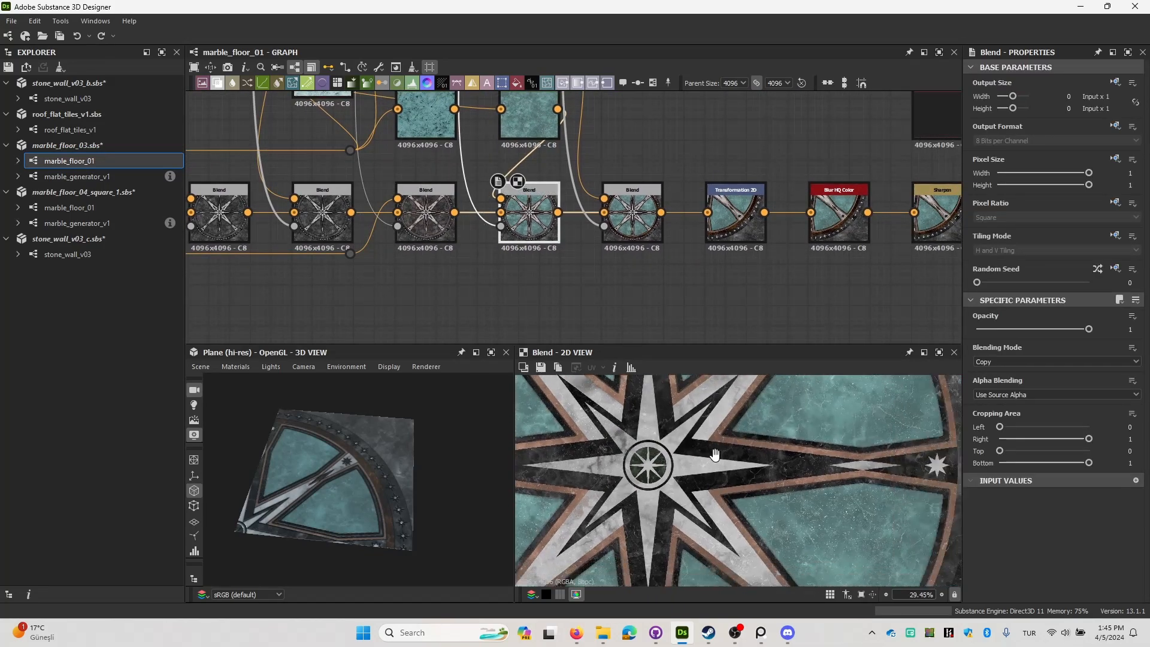
pyautogui.scroll(3, 747, 469)
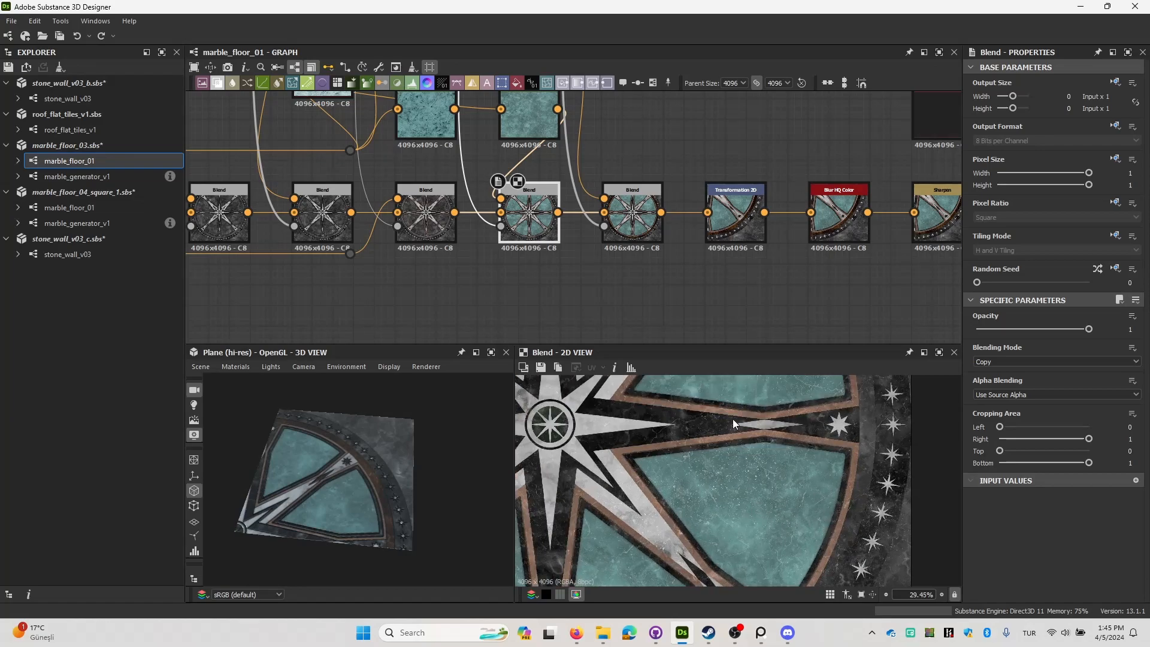
pyautogui.doubleClick(633, 220)
pyautogui.scroll(-3, 781, 418)
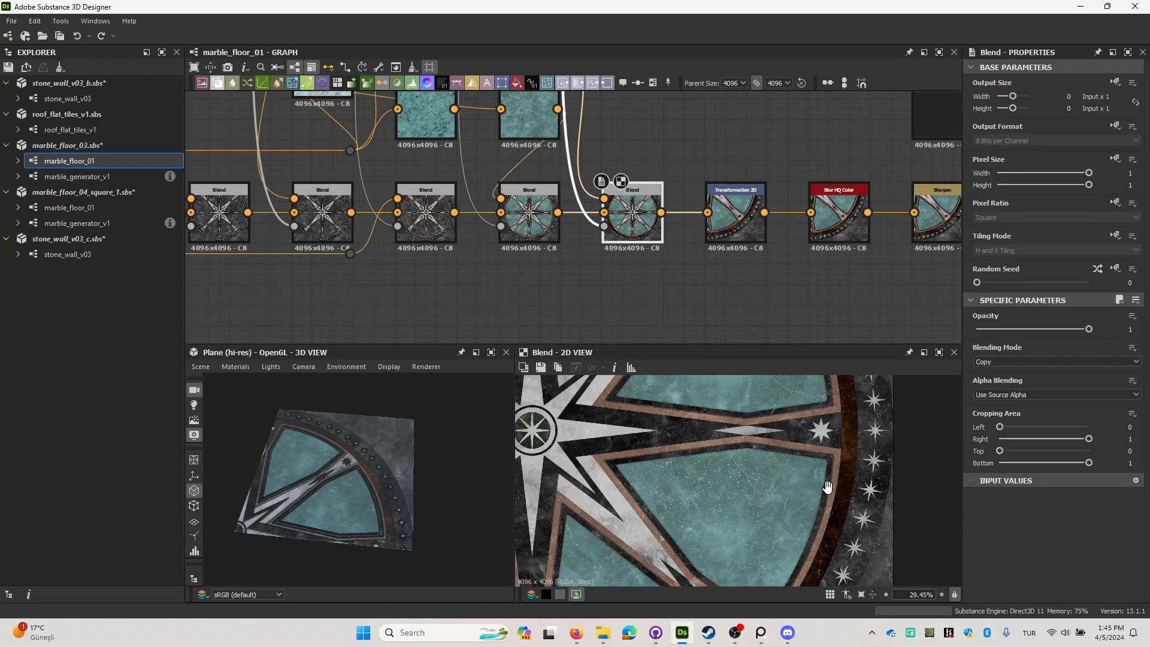
pyautogui.moveTo(791, 441); pyautogui.dragTo(812, 420, button='middle')
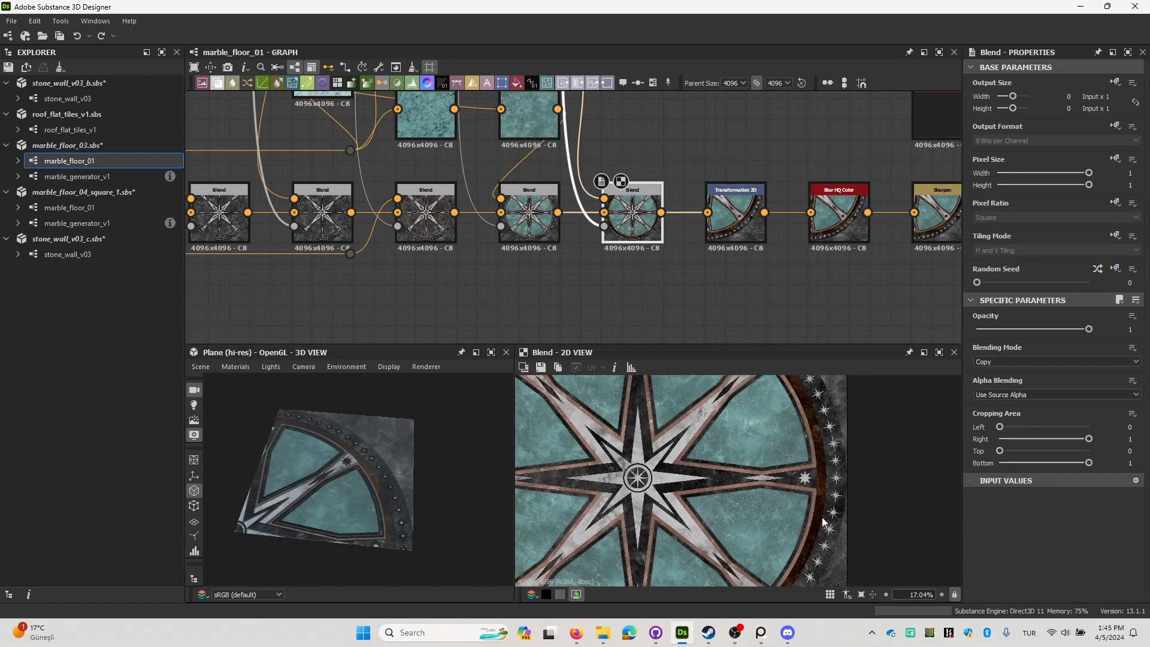
pyautogui.moveTo(822, 517); pyautogui.dragTo(818, 491, button='middle')
# Preview the Transformation 2D node that crops the round floor design to one quarter.
pyautogui.doubleClick(740, 223)
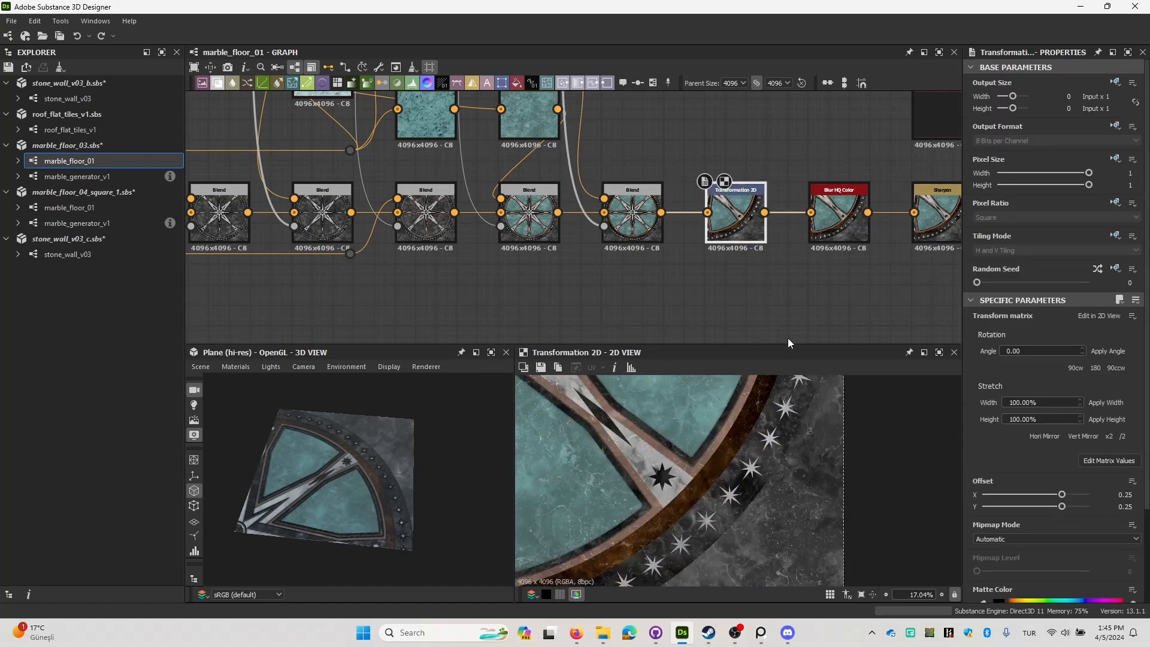
pyautogui.scroll(-6, 790, 479)
pyautogui.moveTo(770, 257); pyautogui.dragTo(584, 284, button='middle')
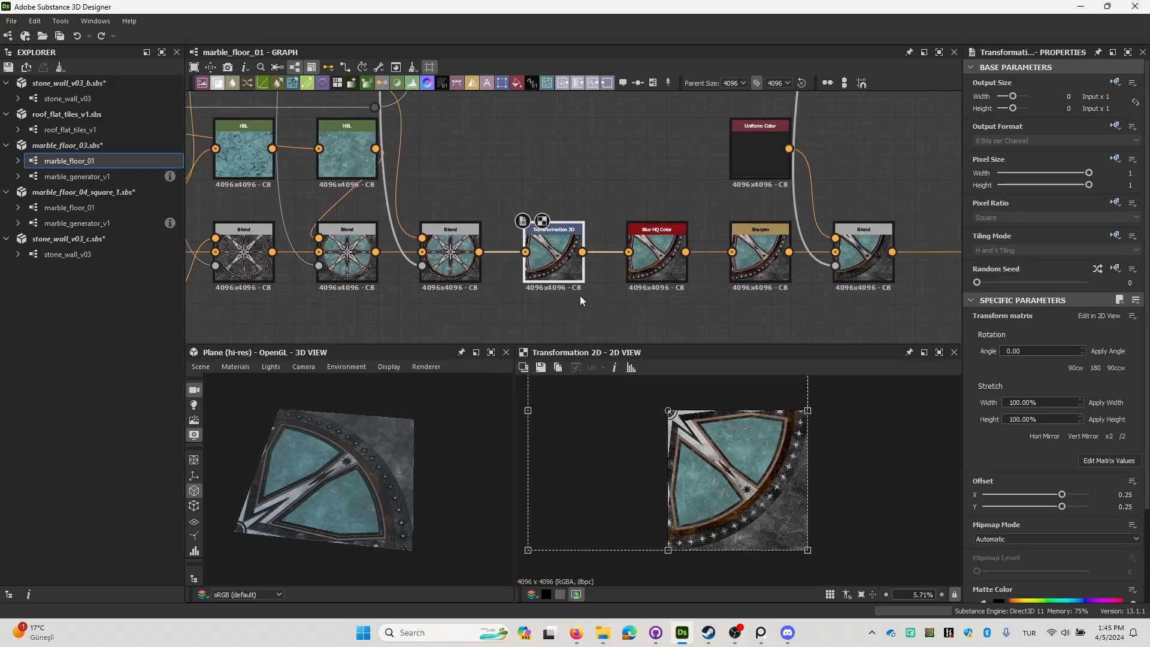
# Preview the Blend feeding the Transformation 2D, then compare the full round design with the destroyed great hall reference in Firefox.
pyautogui.doubleClick(450, 258)
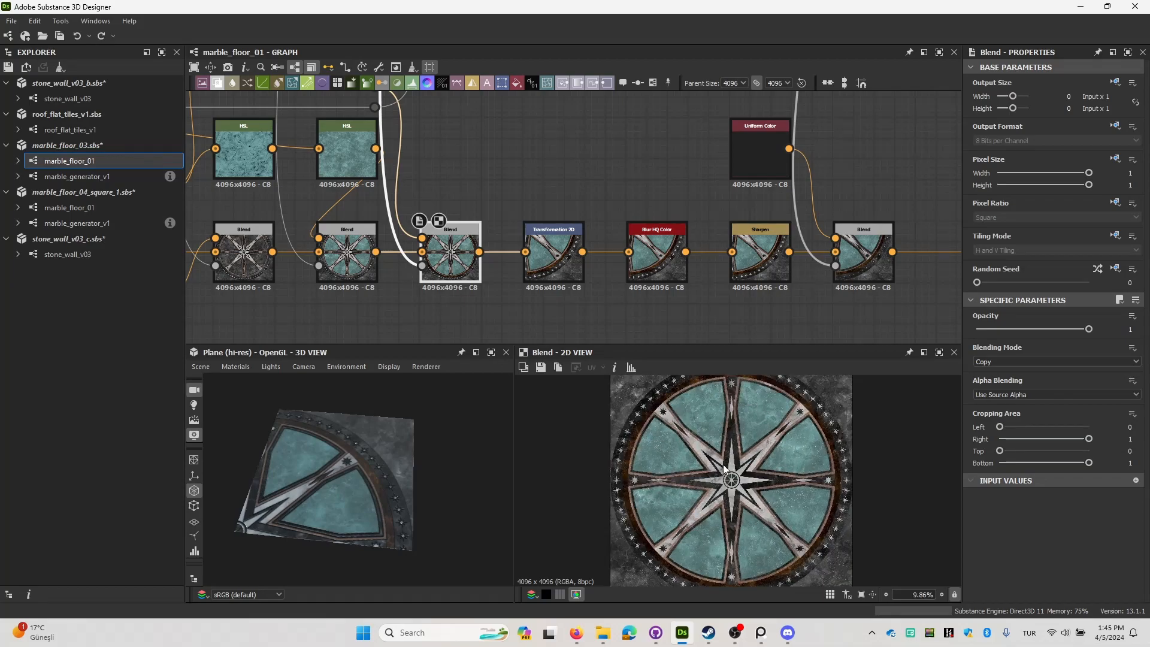
pyautogui.scroll(-1, 760, 482)
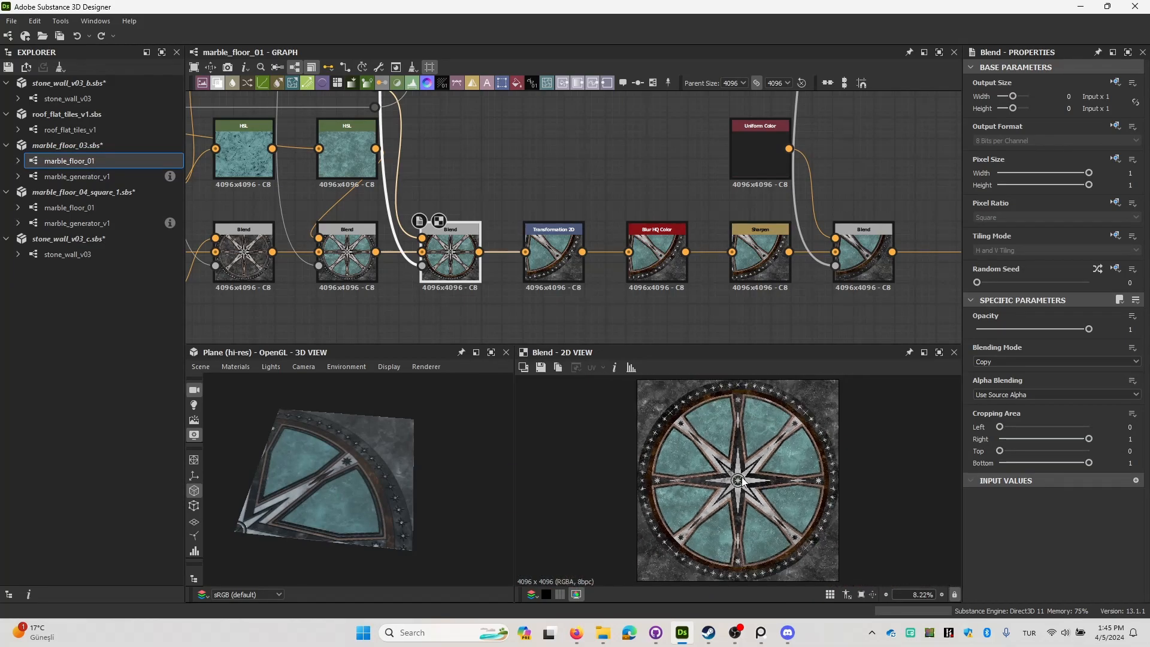
pyautogui.click(576, 633)
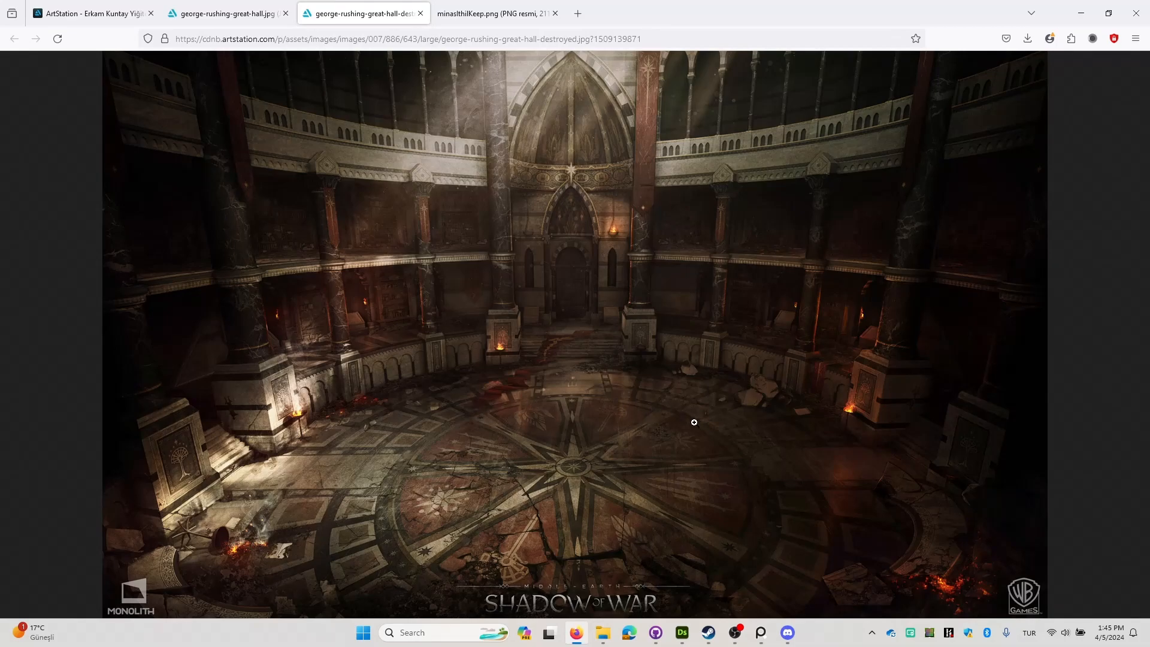
# Return to Substance 3D Designer and preview the Transformation 2D node, examining the quarter crop of the round floor up close.
pyautogui.click(1081, 13)
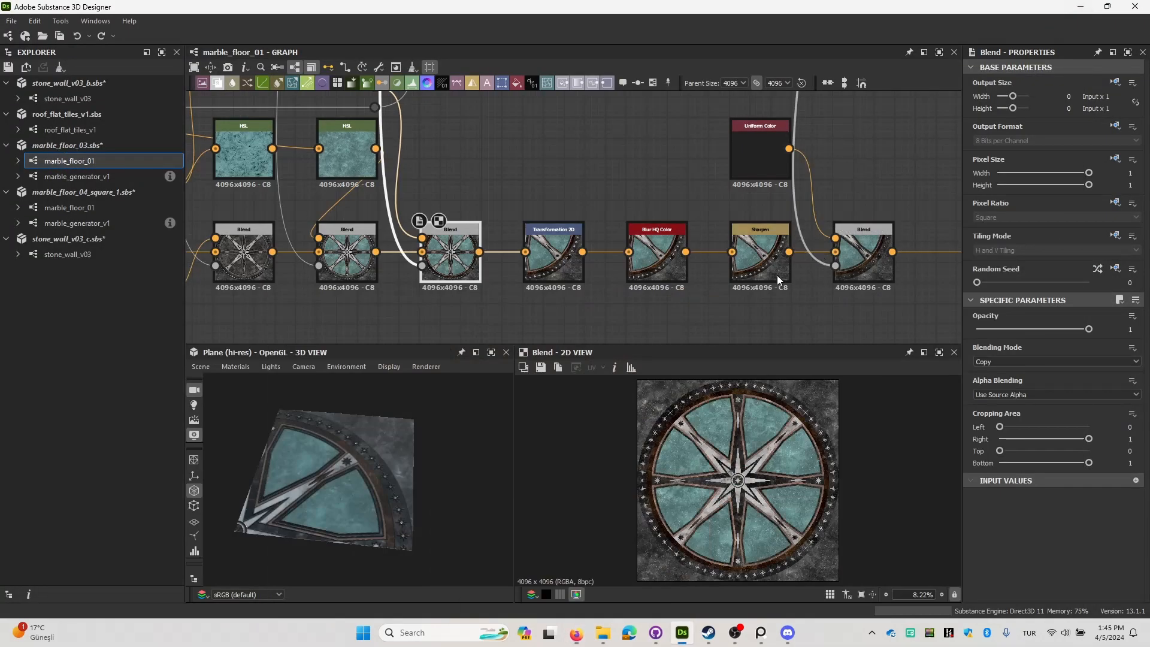
pyautogui.doubleClick(562, 257)
pyautogui.scroll(-3, 710, 545)
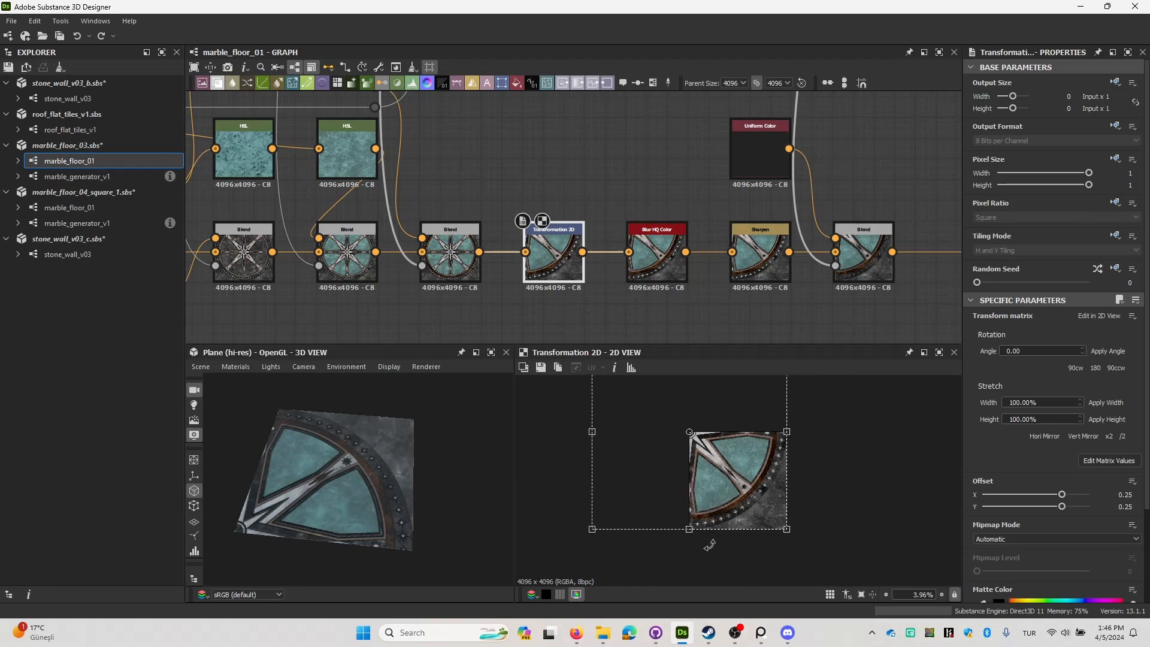
pyautogui.scroll(3, 793, 444)
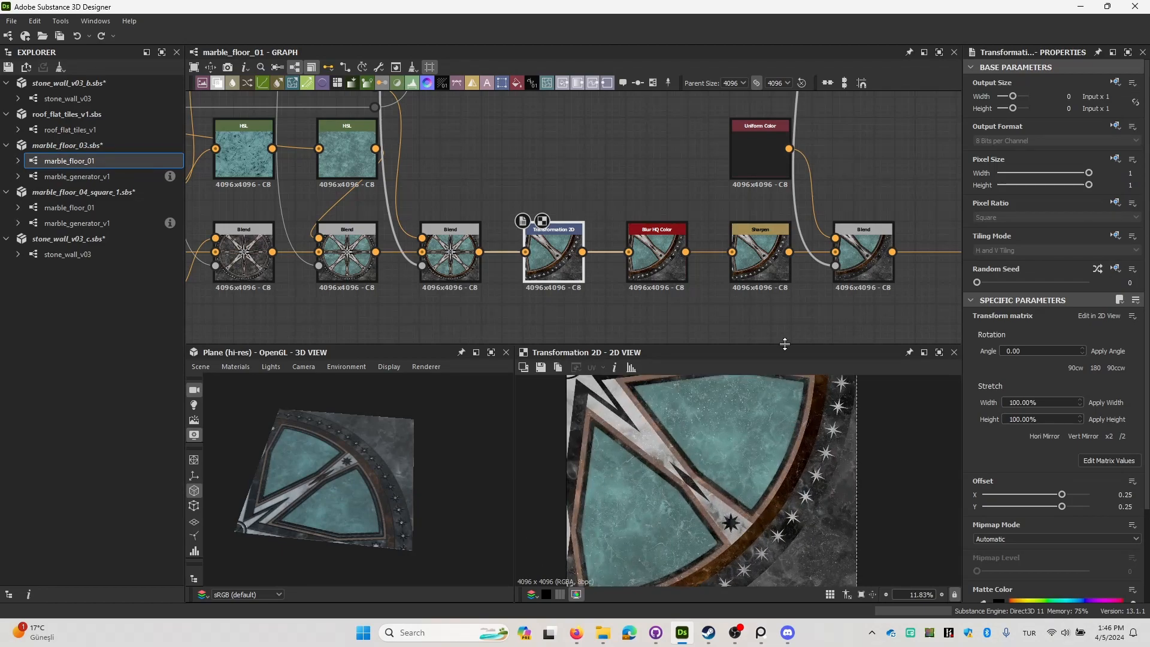
# Preview the Blend node just before the Transformation 2D and examine the complete round star design.
pyautogui.moveTo(723, 219); pyautogui.dragTo(654, 242, button='middle')
pyautogui.moveTo(592, 308); pyautogui.dragTo(619, 236, button='middle')
pyautogui.moveTo(414, 220); pyautogui.dragTo(574, 241, button='middle')
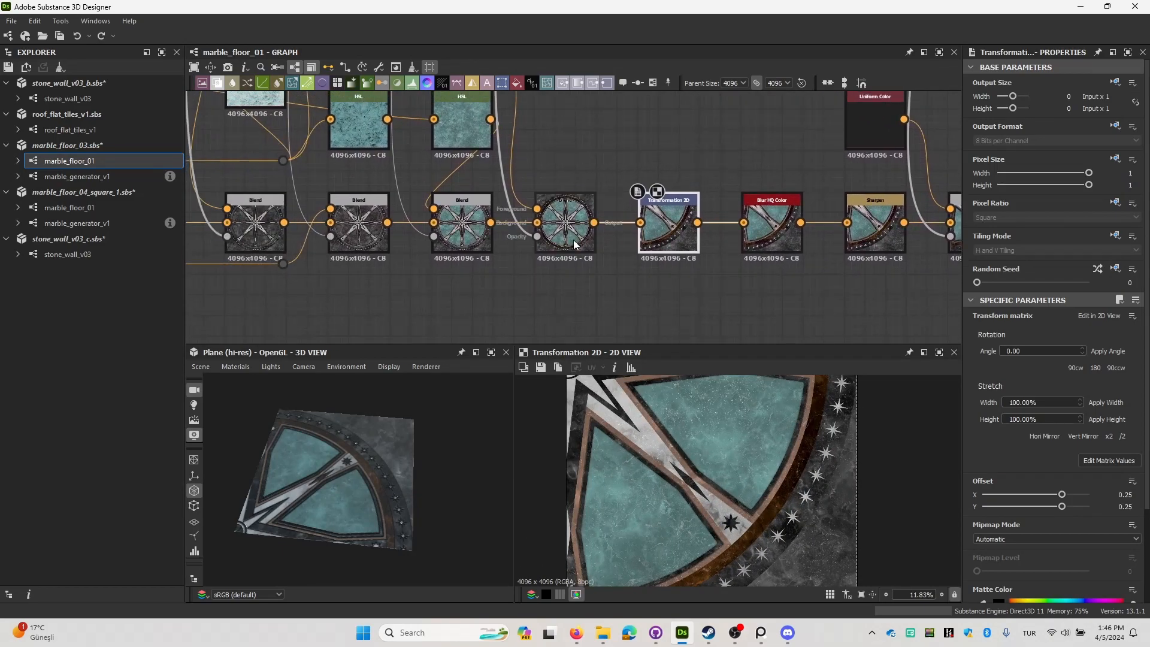
pyautogui.doubleClick(574, 243)
pyautogui.scroll(-3, 756, 508)
pyautogui.scroll(2, 756, 509)
pyautogui.scroll(-1, 756, 508)
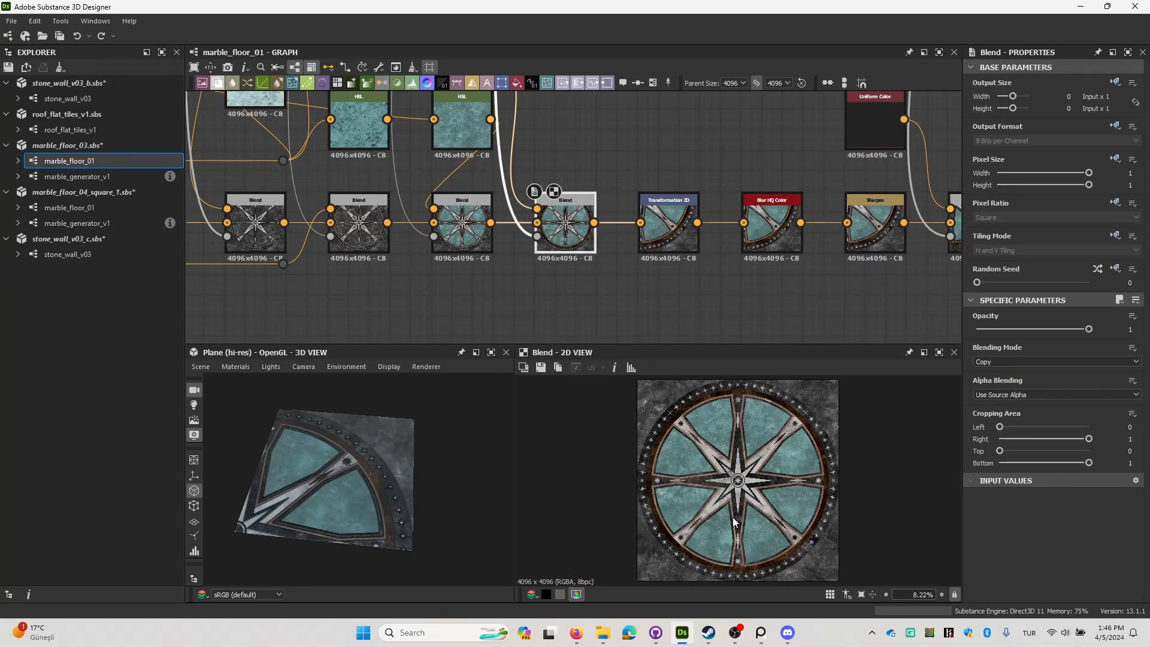
# Switch briefly to the Firefox references and return to an overview of the marble_floor_01 graph in Substance 3D Designer.
pyautogui.click(576, 641)
pyautogui.click(577, 641)
pyautogui.scroll(-5, 574, 278)
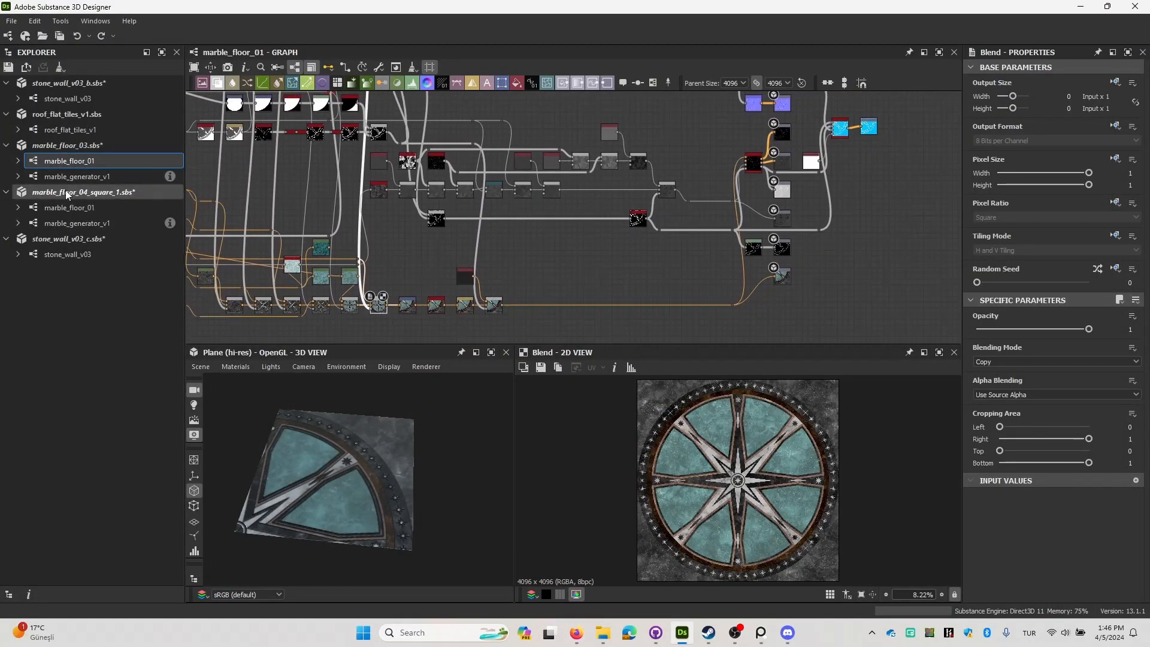